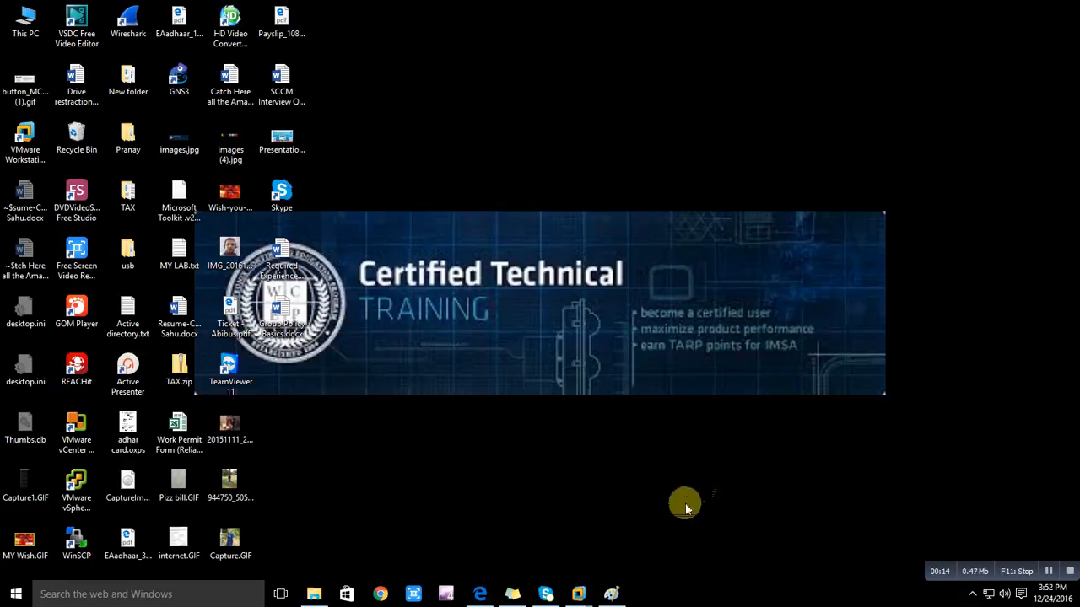
Review the lab network diagram in Paint and switch to the WDS virtual machine in VMware Workstation
{"action": "left_click", "coordinate": [608, 596]}
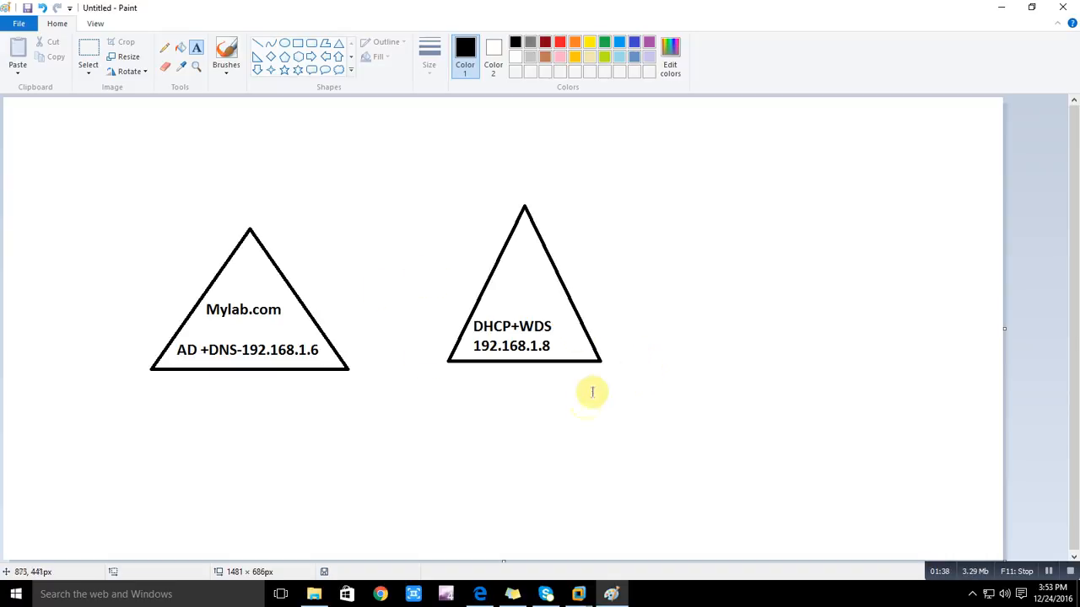
{"action": "mouse_move", "coordinate": [579, 591]}
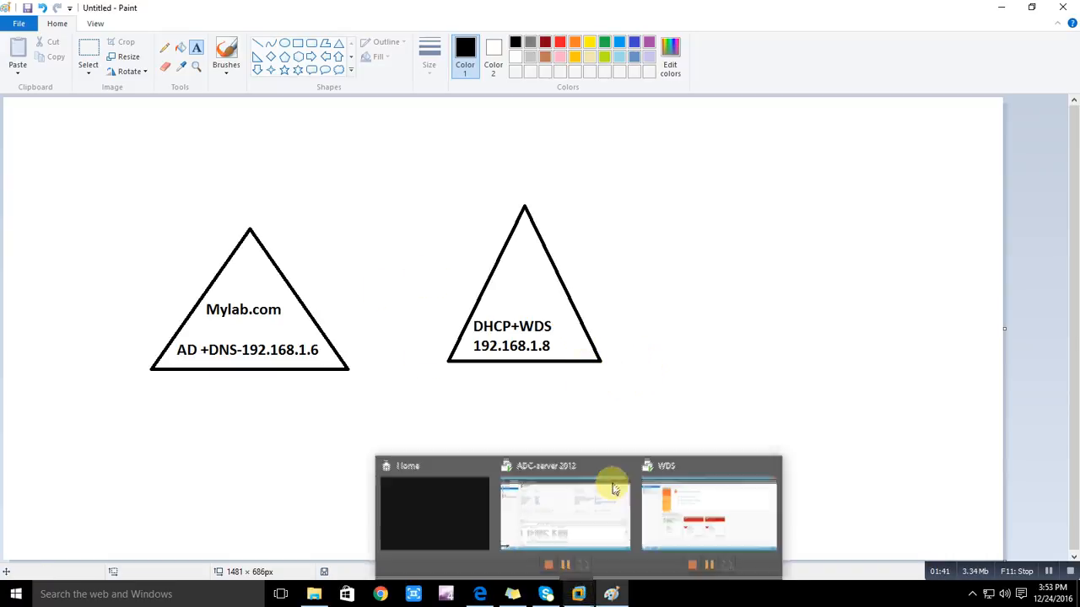
{"action": "left_click", "coordinate": [675, 527]}
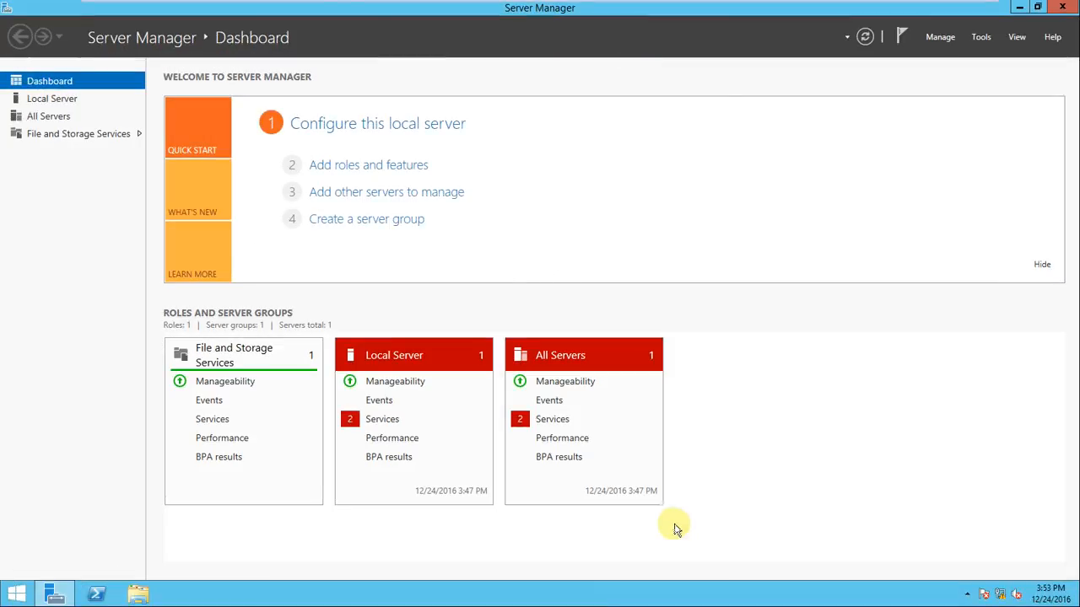
Check the local server properties on the ADC-server 2012 virtual machine and on the WDS virtual machine
{"action": "mouse_move", "coordinate": [321, 6]}
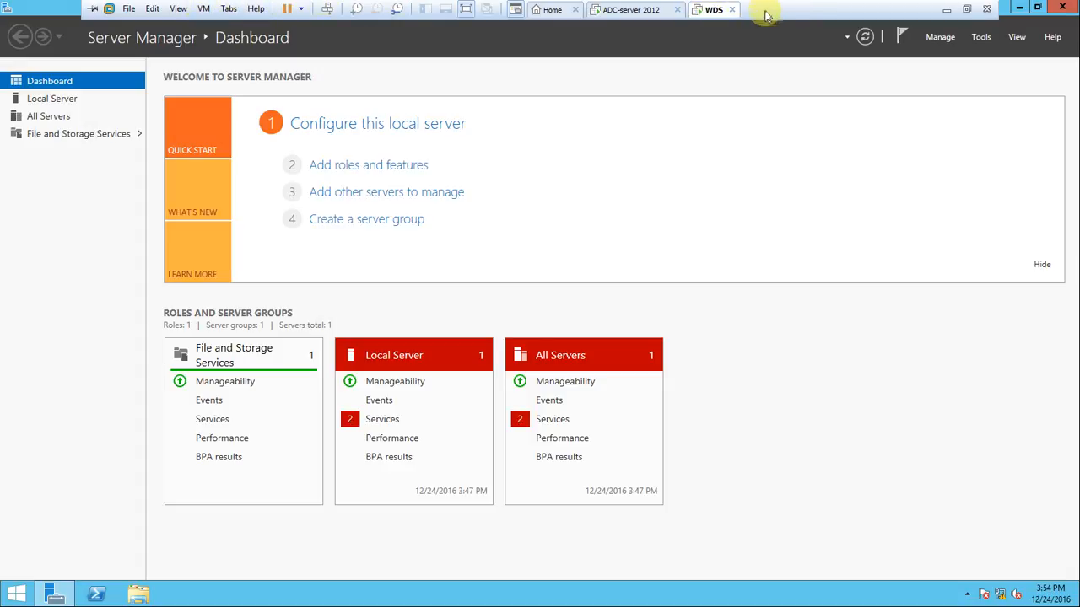
{"action": "left_click", "coordinate": [606, 9]}
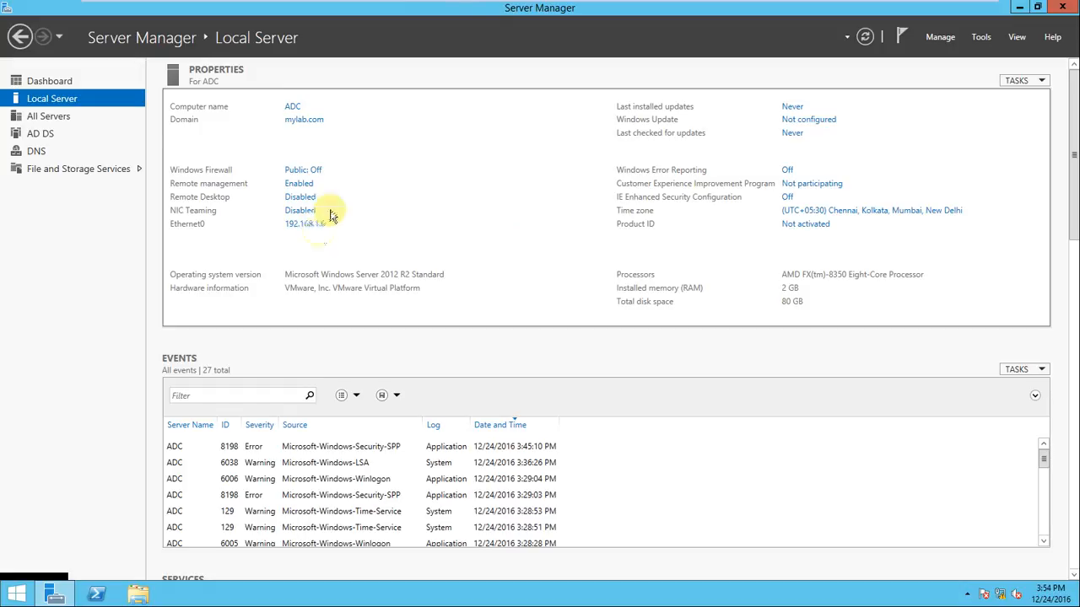
{"action": "mouse_move", "coordinate": [513, 10]}
{"action": "left_click", "coordinate": [713, 10]}
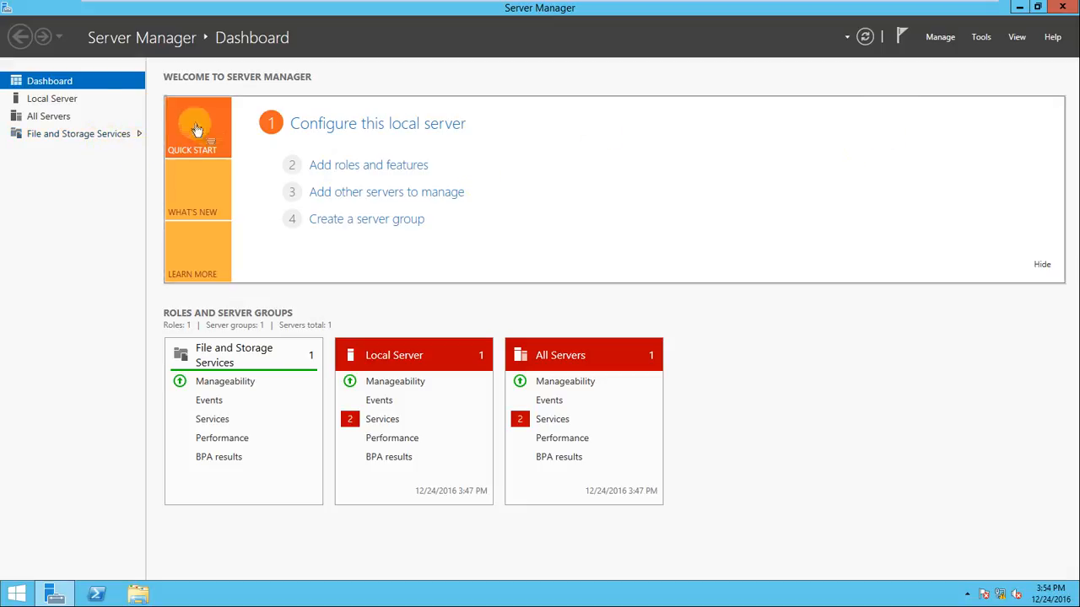
{"action": "left_click", "coordinate": [64, 99]}
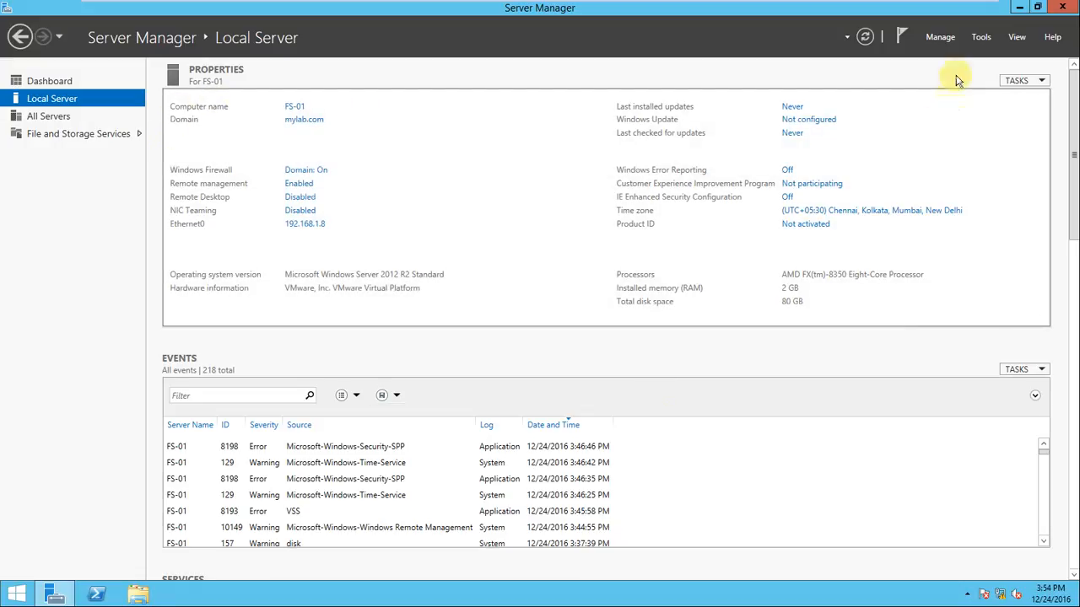
Start the Add Roles and Features Wizard from the dashboard, keeping the default installation type and FS-01.mylab.com as destination server
{"action": "left_click", "coordinate": [943, 40]}
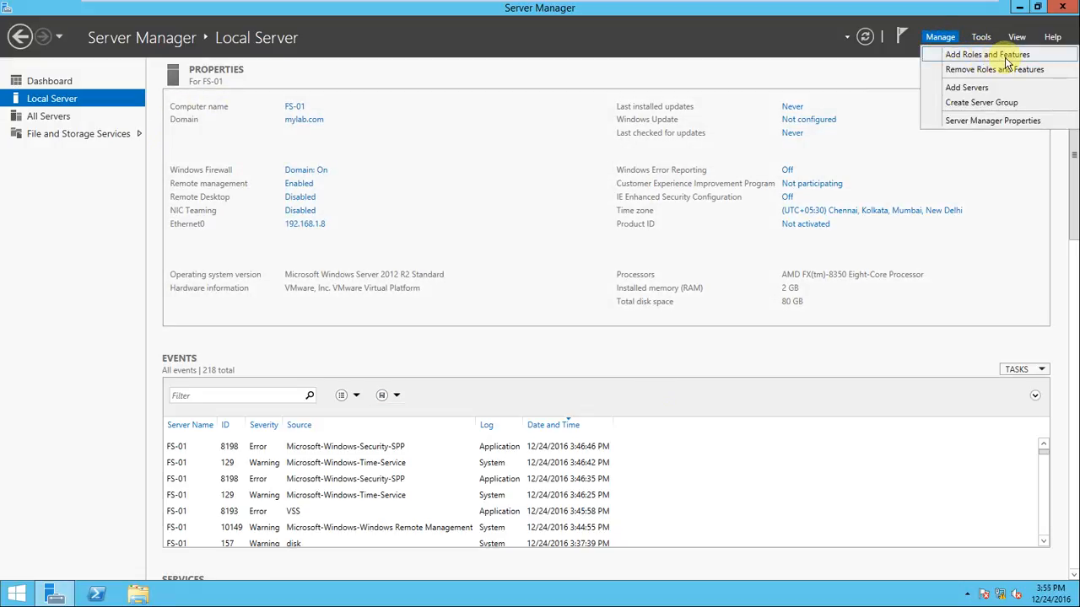
{"action": "left_click", "coordinate": [58, 84]}
{"action": "left_click", "coordinate": [59, 84]}
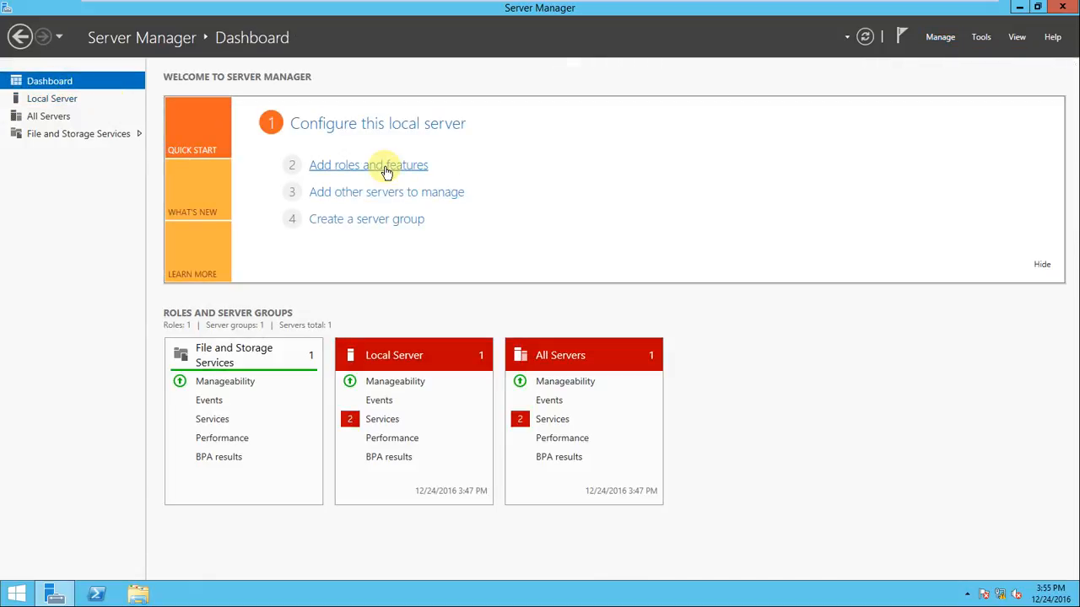
{"action": "left_click", "coordinate": [386, 166]}
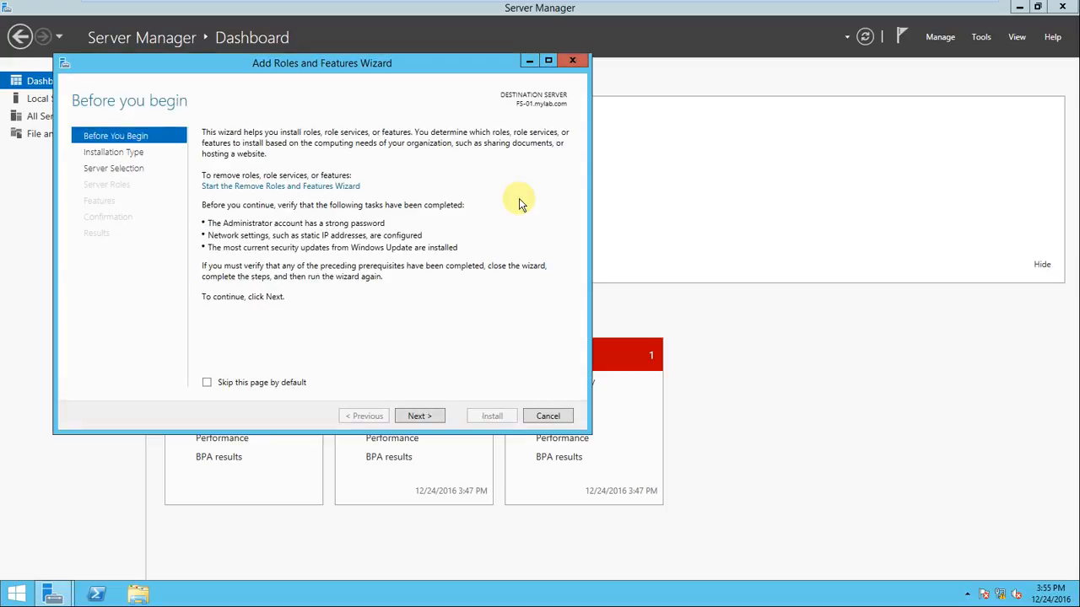
{"action": "left_click_drag", "start_coordinate": [455, 64], "coordinate": [629, 73]}
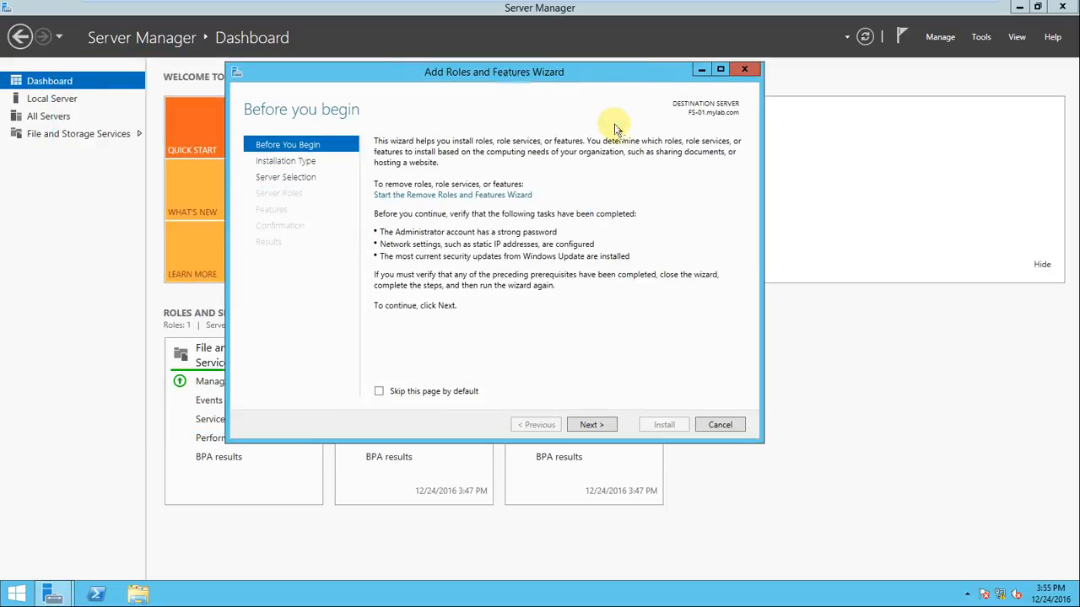
{"action": "left_click", "coordinate": [599, 426]}
{"action": "left_click", "coordinate": [599, 426]}
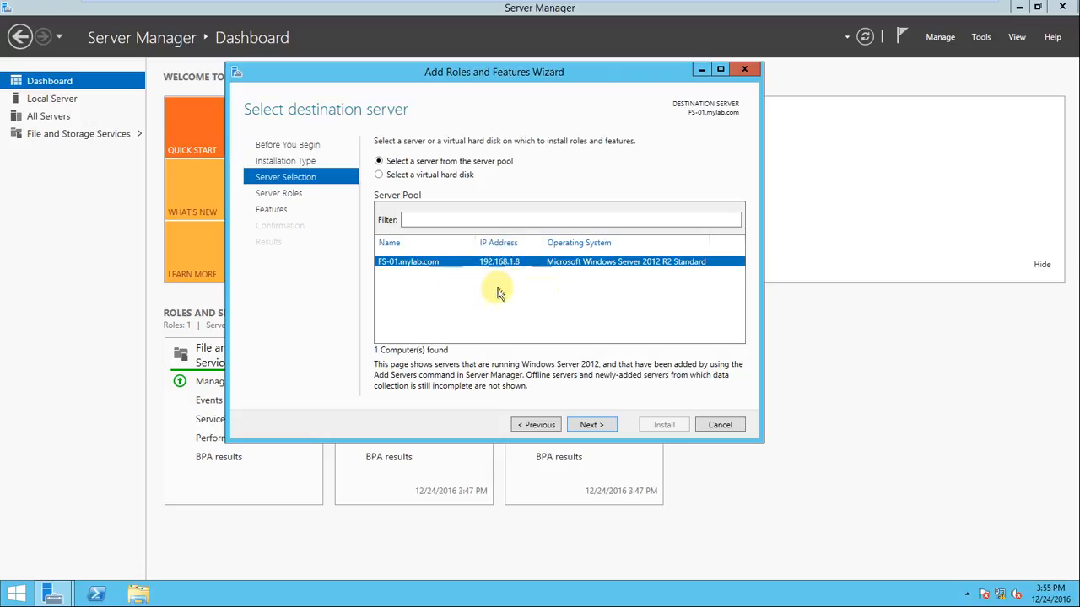
{"action": "left_click", "coordinate": [592, 424]}
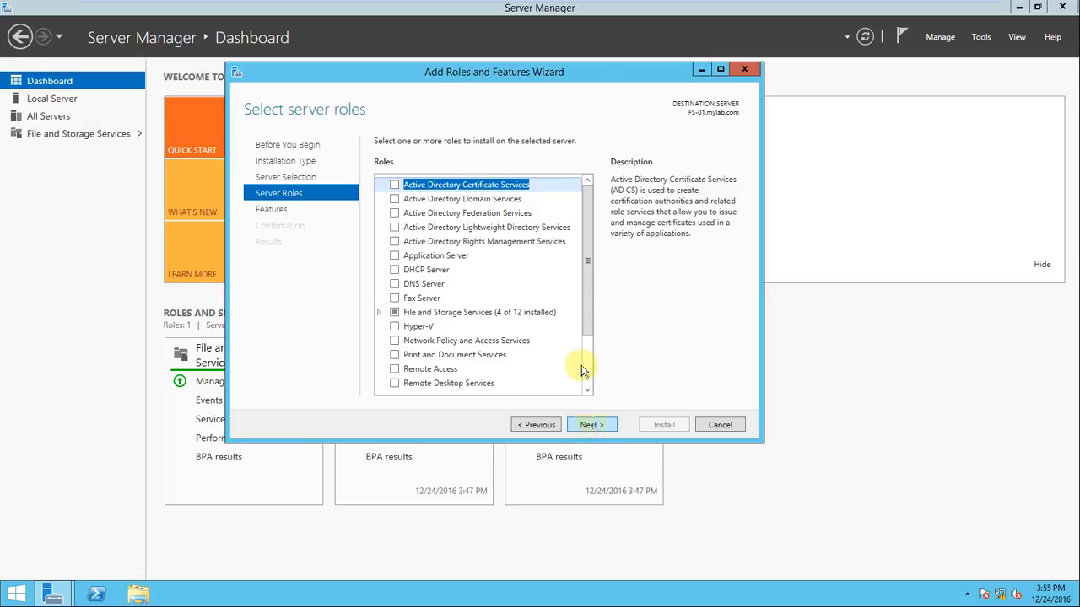
Select the DHCP Server role and add its required management tools
{"action": "left_click_drag", "start_coordinate": [590, 267], "coordinate": [591, 192]}
{"action": "left_click", "coordinate": [394, 273]}
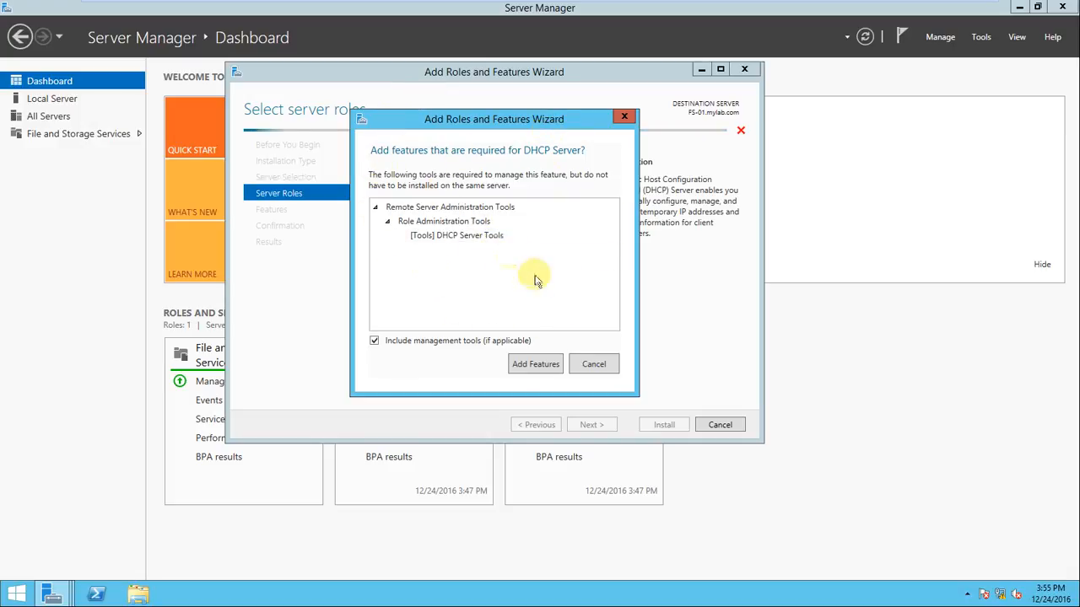
{"action": "left_click", "coordinate": [544, 366]}
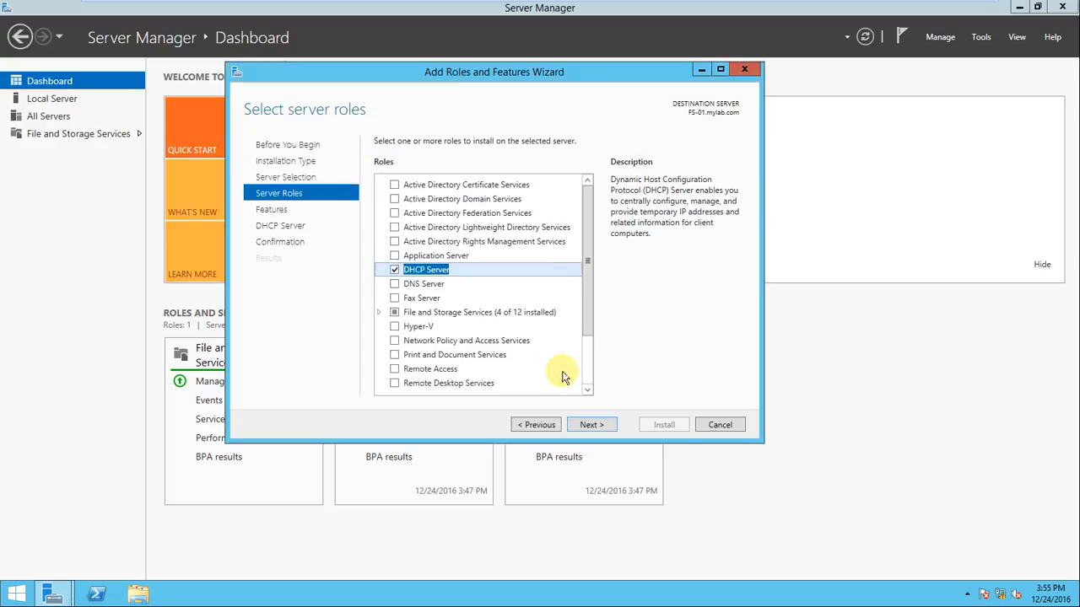
Select the Windows Deployment Services role with its required management tools and proceed to the feature selection
{"action": "left_click_drag", "start_coordinate": [588, 309], "coordinate": [587, 381]}
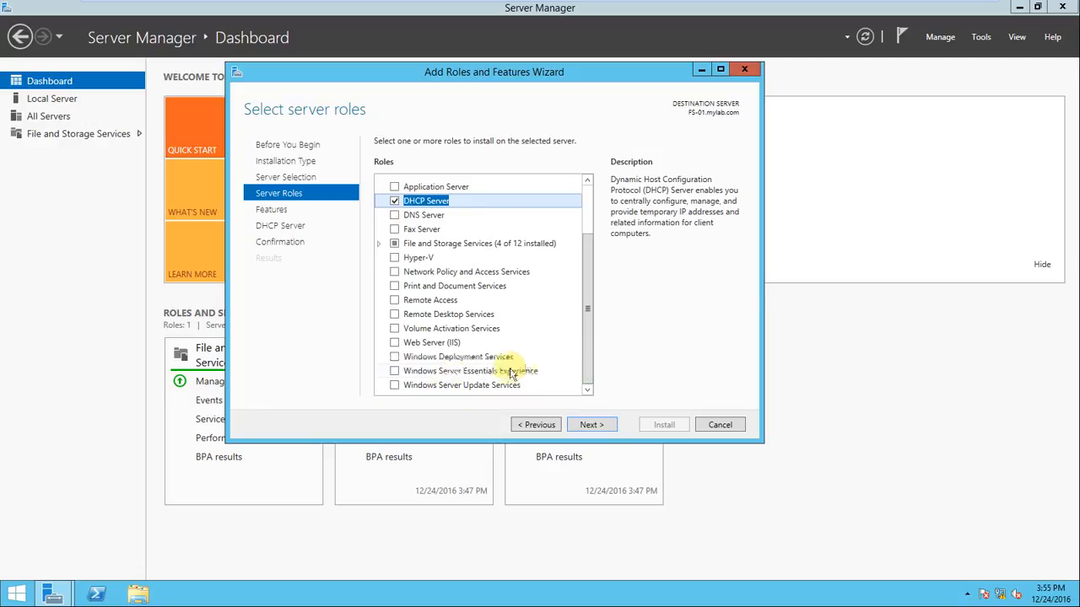
{"action": "left_click", "coordinate": [393, 360]}
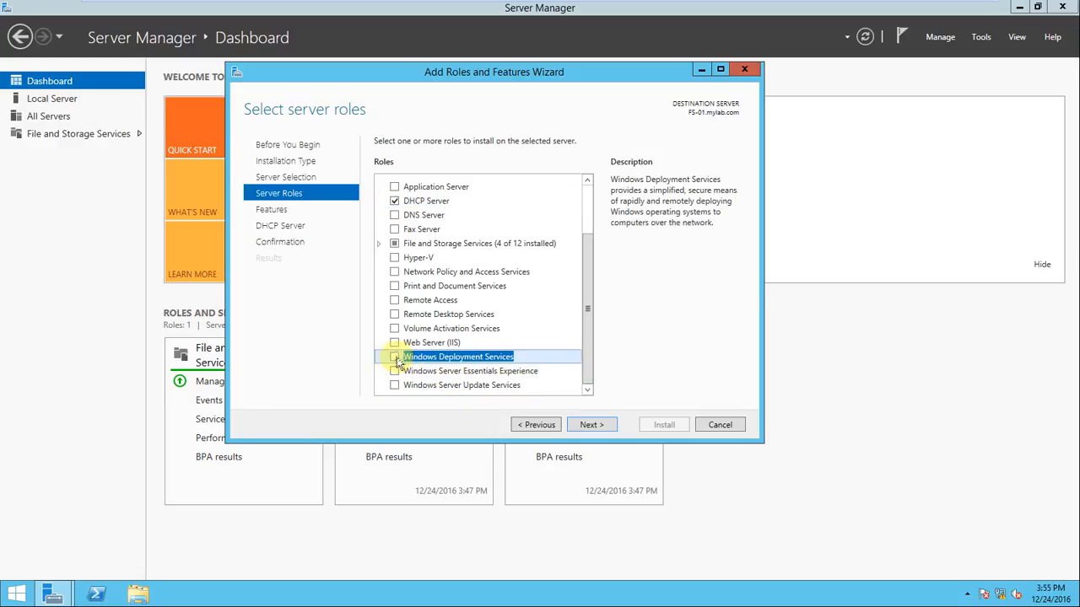
{"action": "left_click", "coordinate": [394, 357]}
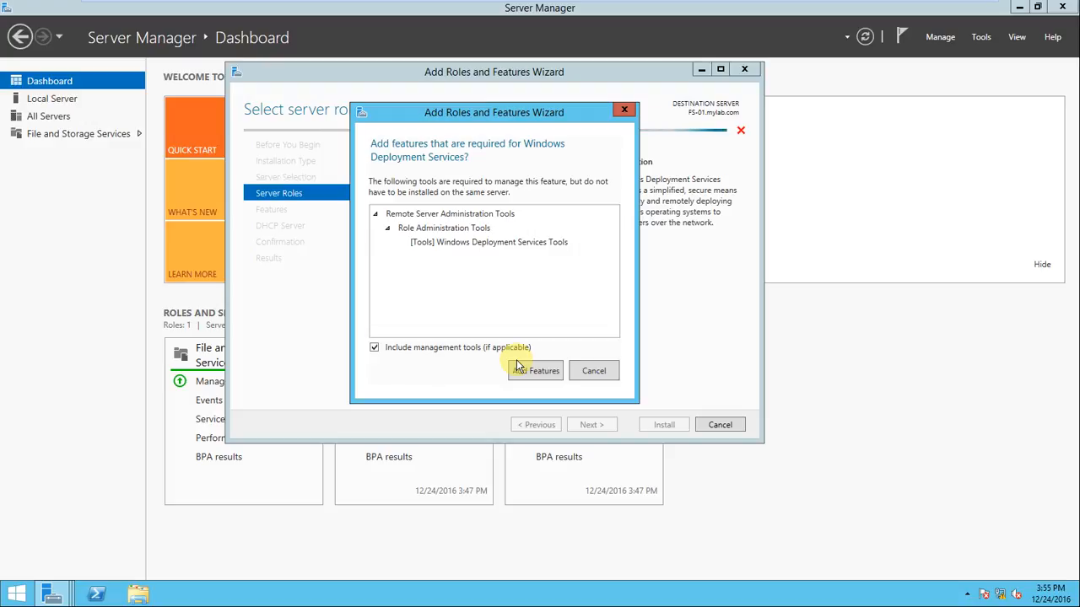
{"action": "left_click", "coordinate": [518, 368]}
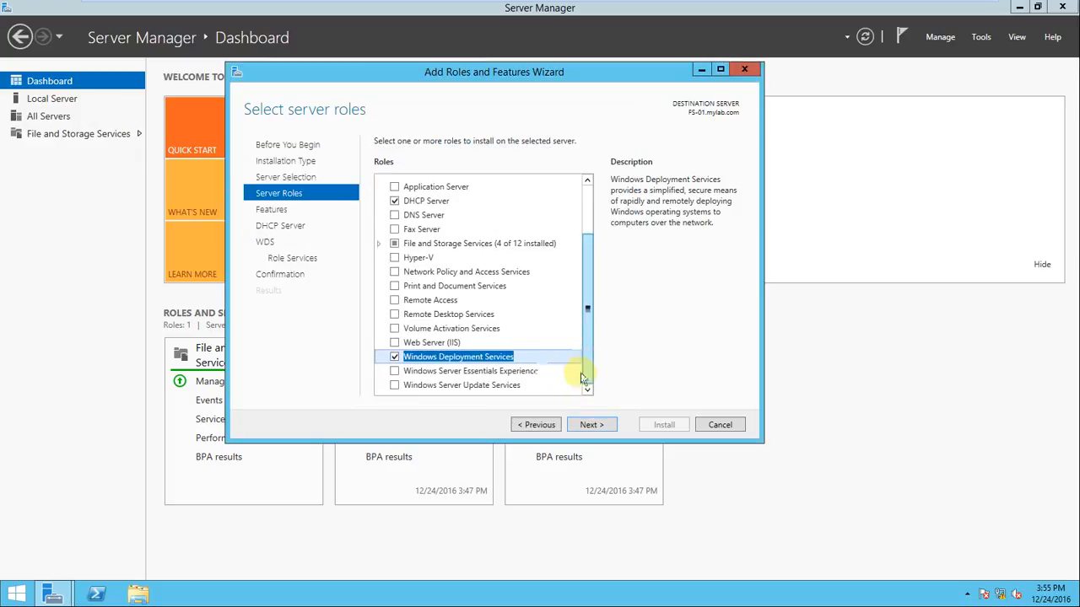
{"action": "left_click", "coordinate": [586, 425]}
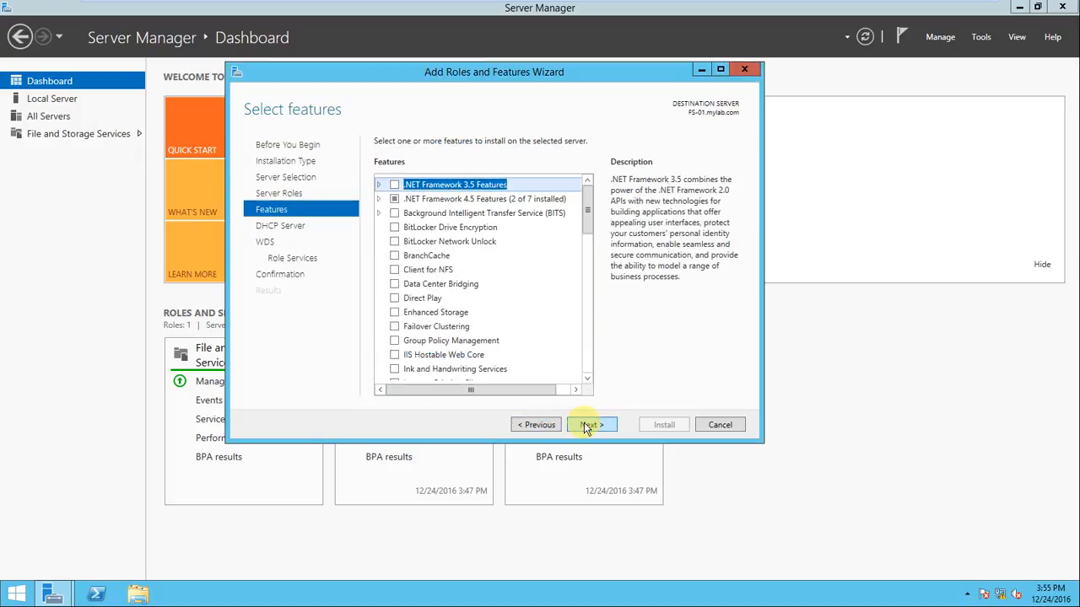
Keep the default features and the Deployment Server and Transport Server role services, start the installation, and close the wizard
{"action": "left_click_drag", "start_coordinate": [590, 221], "coordinate": [582, 192]}
{"action": "left_click", "coordinate": [579, 202]}
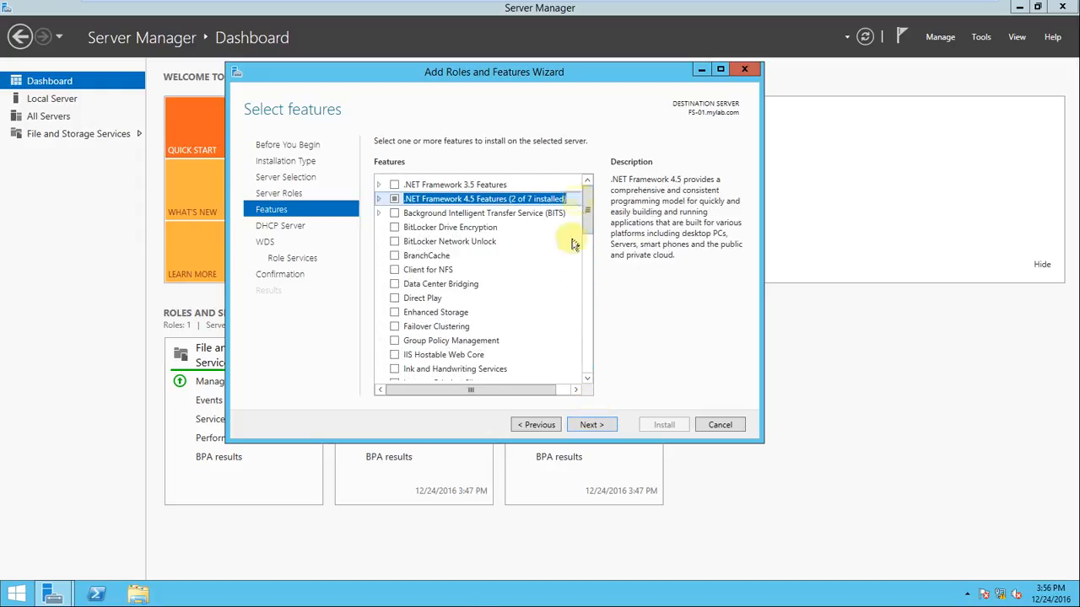
{"action": "left_click", "coordinate": [603, 430]}
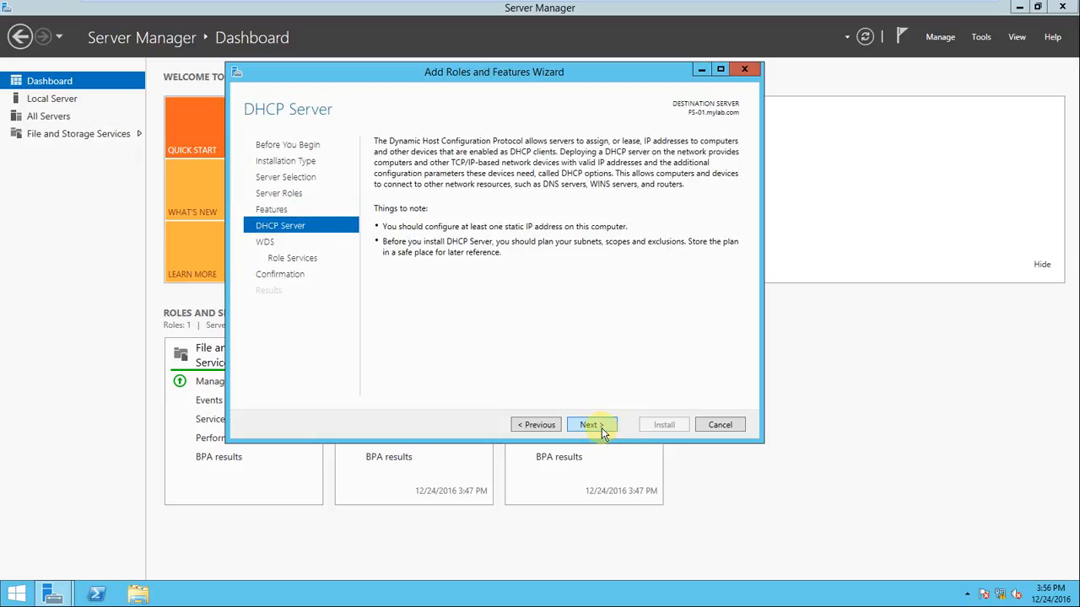
{"action": "left_click", "coordinate": [601, 428]}
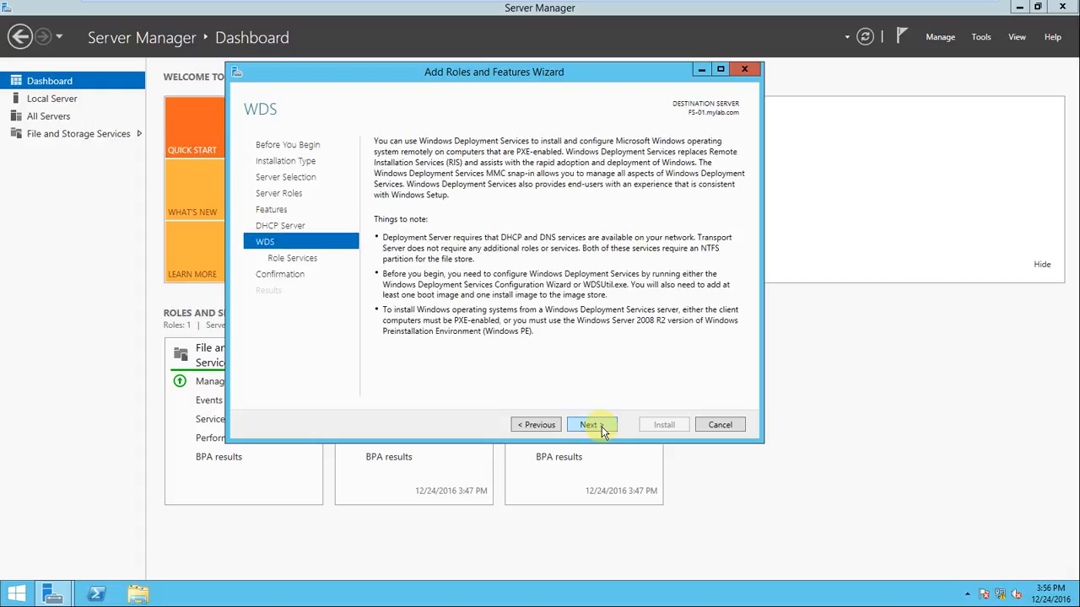
{"action": "left_click", "coordinate": [601, 428]}
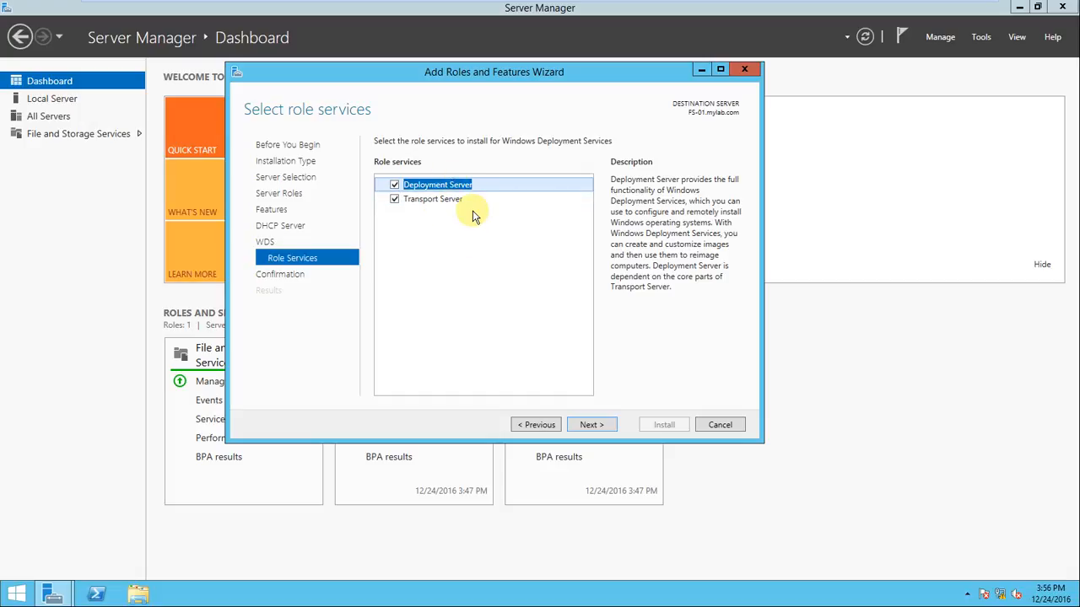
{"action": "left_click", "coordinate": [594, 424]}
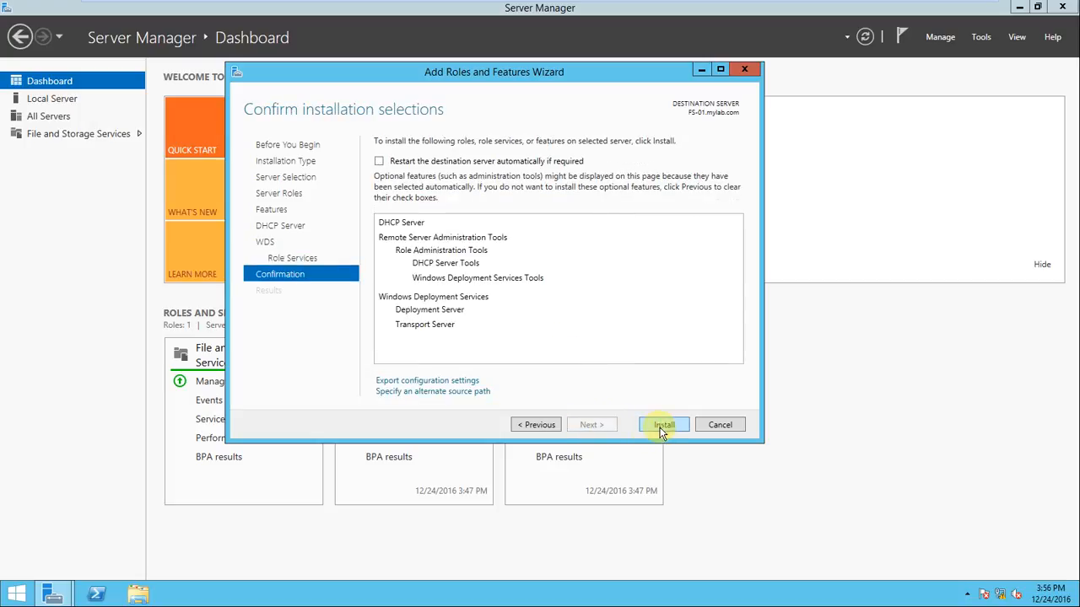
{"action": "left_click", "coordinate": [663, 425]}
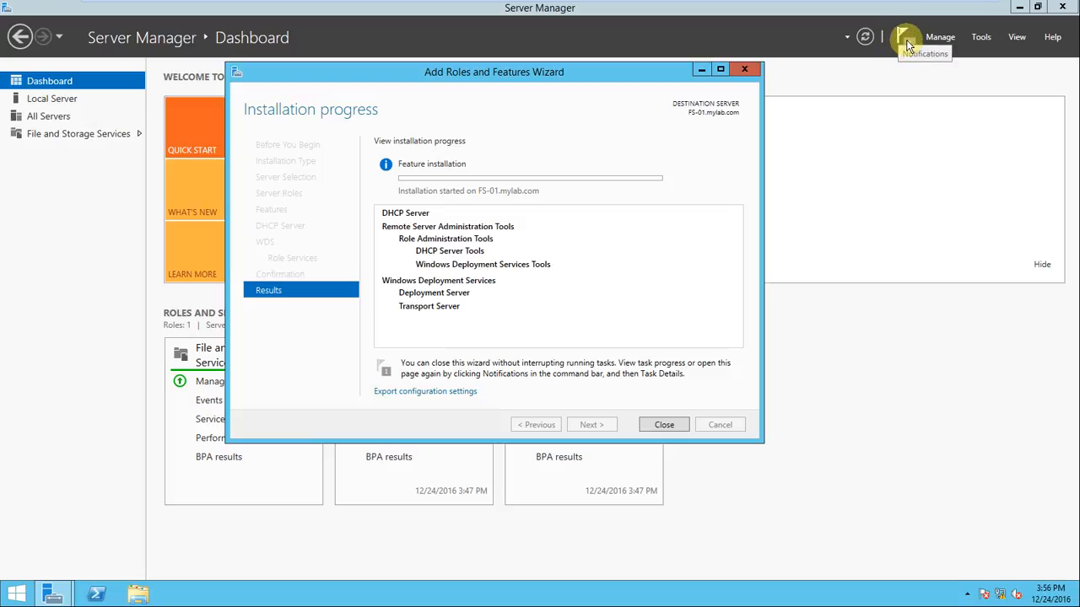
{"action": "left_click", "coordinate": [664, 424]}
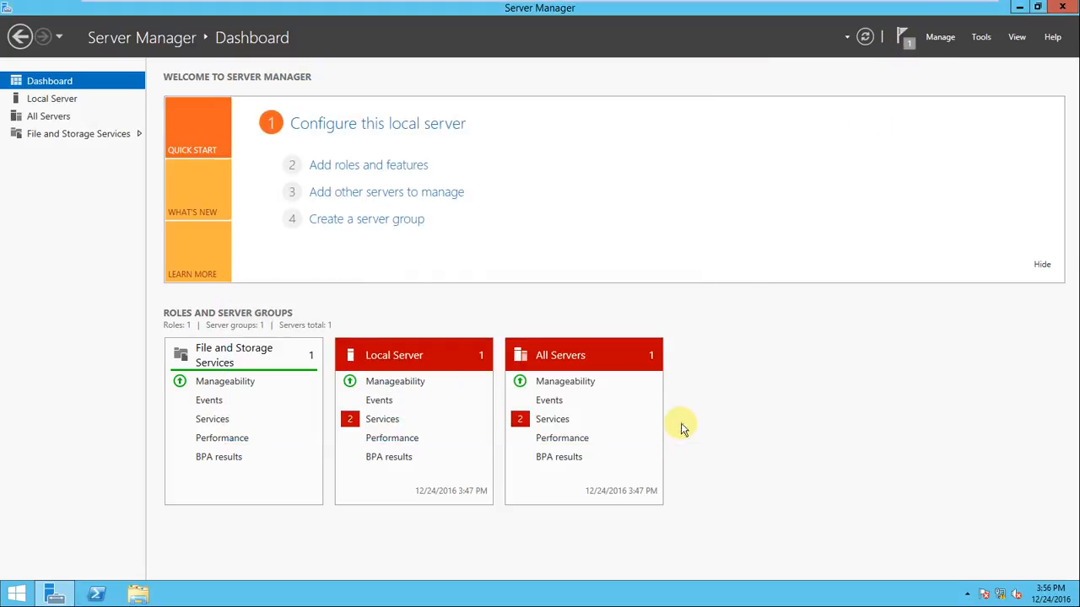
Check the progress of the feature installation in the server notifications and the task details
{"action": "left_click", "coordinate": [901, 44]}
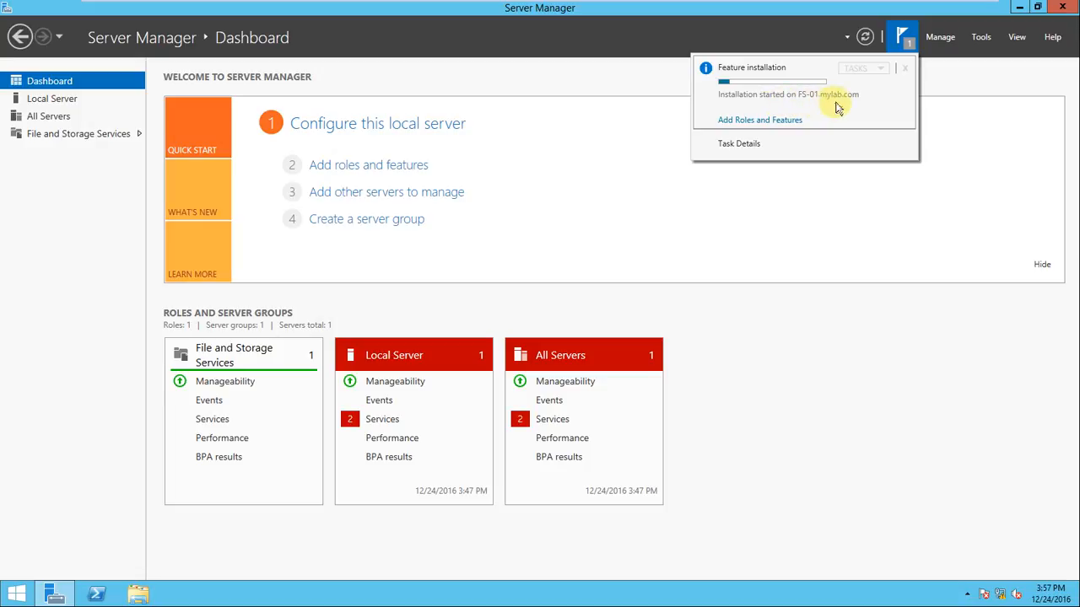
{"action": "left_click", "coordinate": [742, 144]}
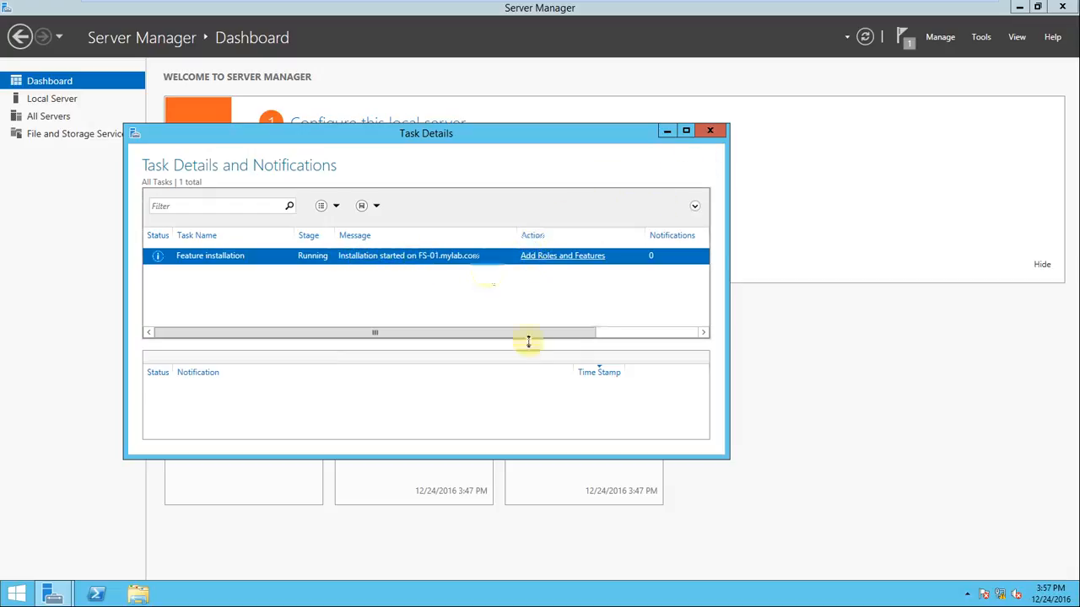
{"action": "left_click", "coordinate": [710, 130]}
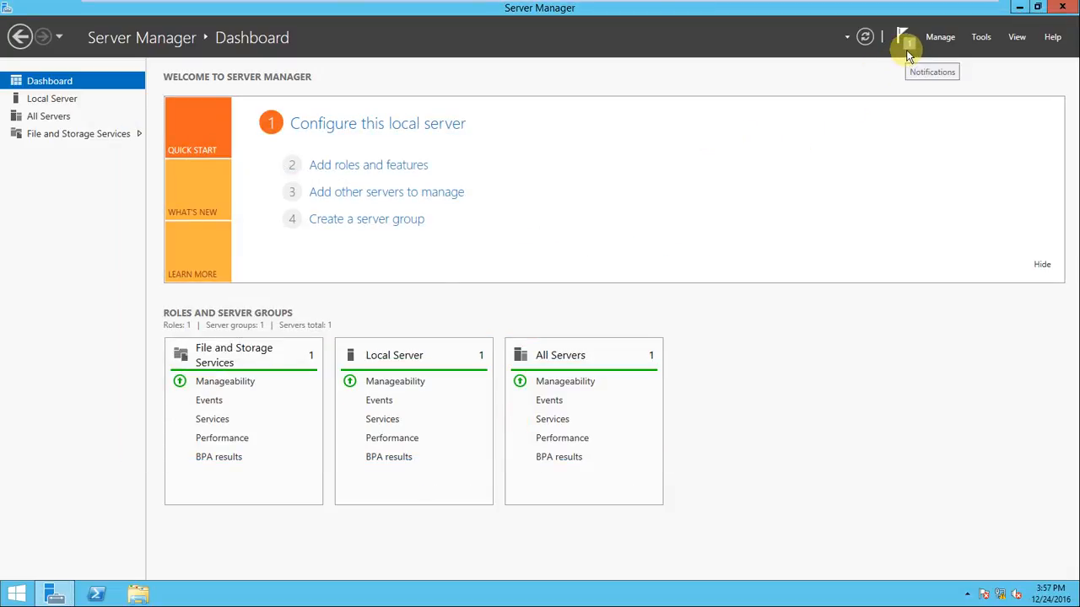
{"action": "left_click", "coordinate": [907, 42]}
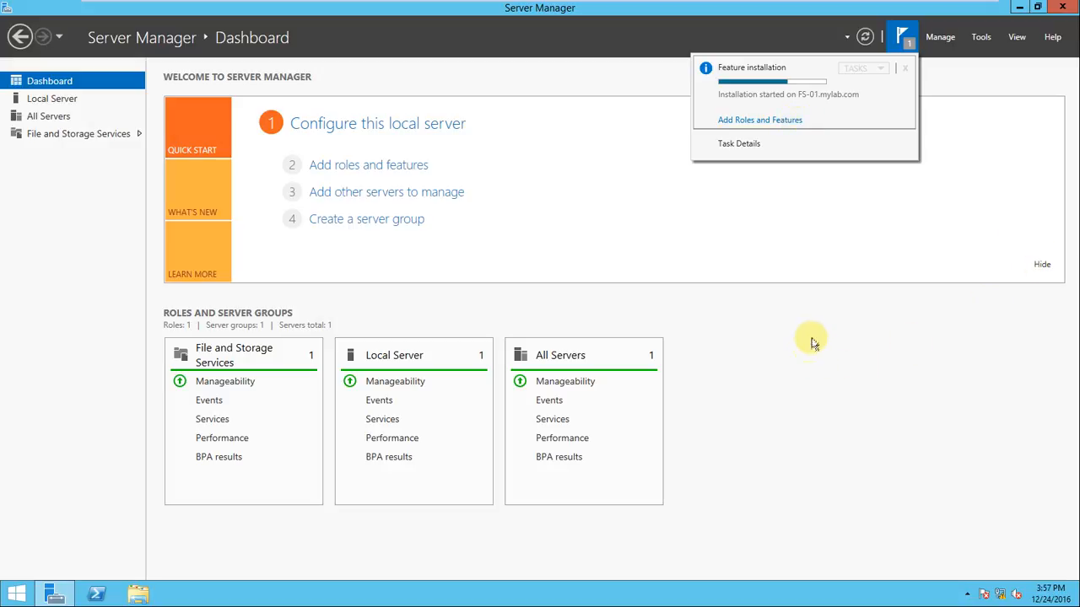
{"action": "left_click", "coordinate": [717, 243]}
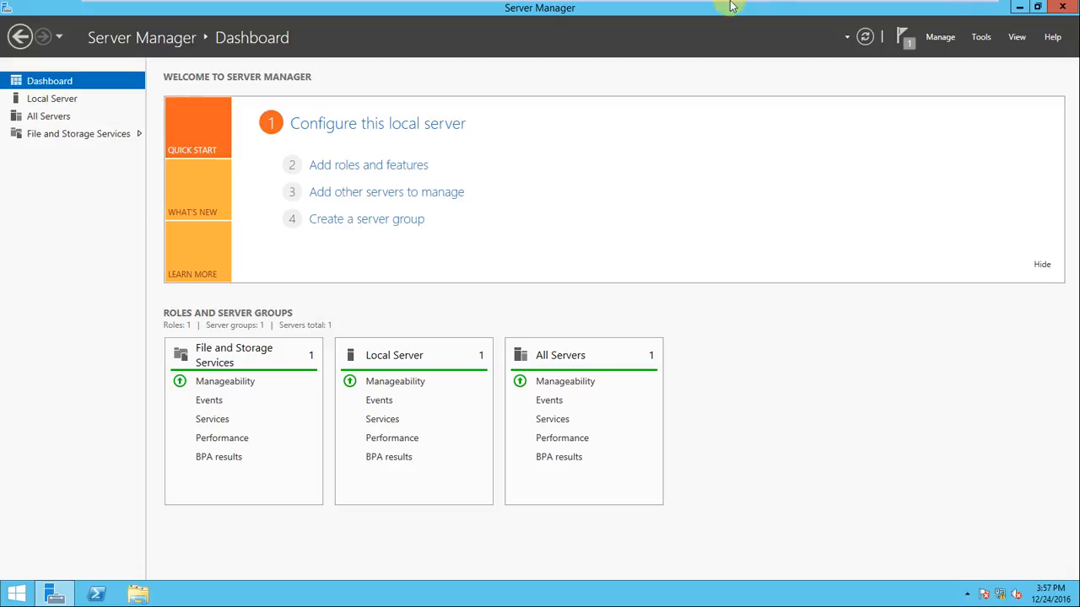
Look at the ADC-server 2012 and WDS virtual machines, and return to Paint to mark the DHCP+WDS label in the diagram
{"action": "mouse_move", "coordinate": [729, 9]}
{"action": "left_click", "coordinate": [633, 9]}
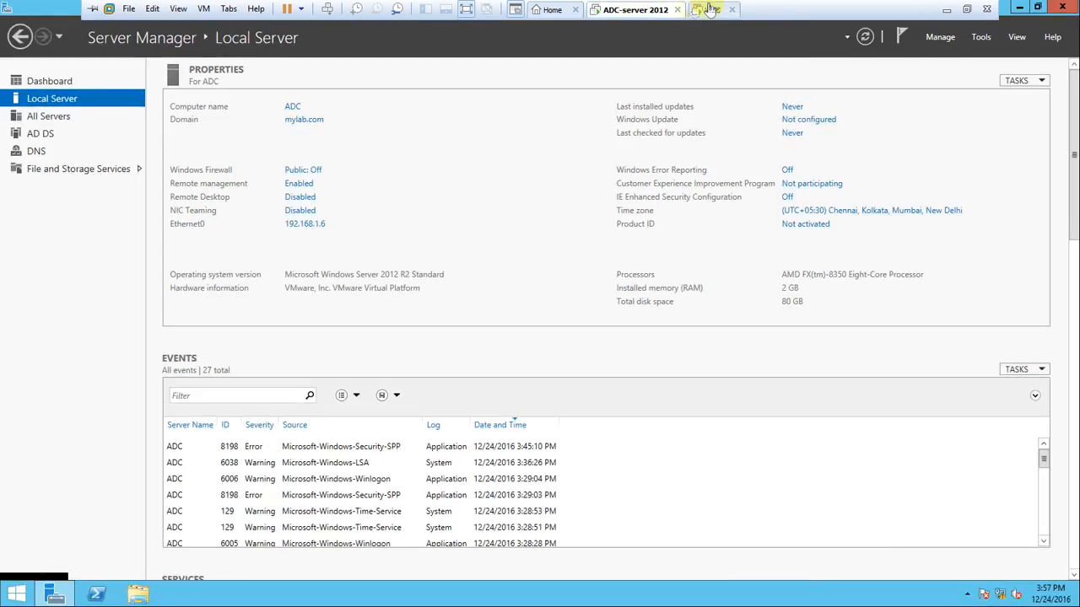
{"action": "left_click", "coordinate": [707, 9]}
{"action": "left_click", "coordinate": [946, 8]}
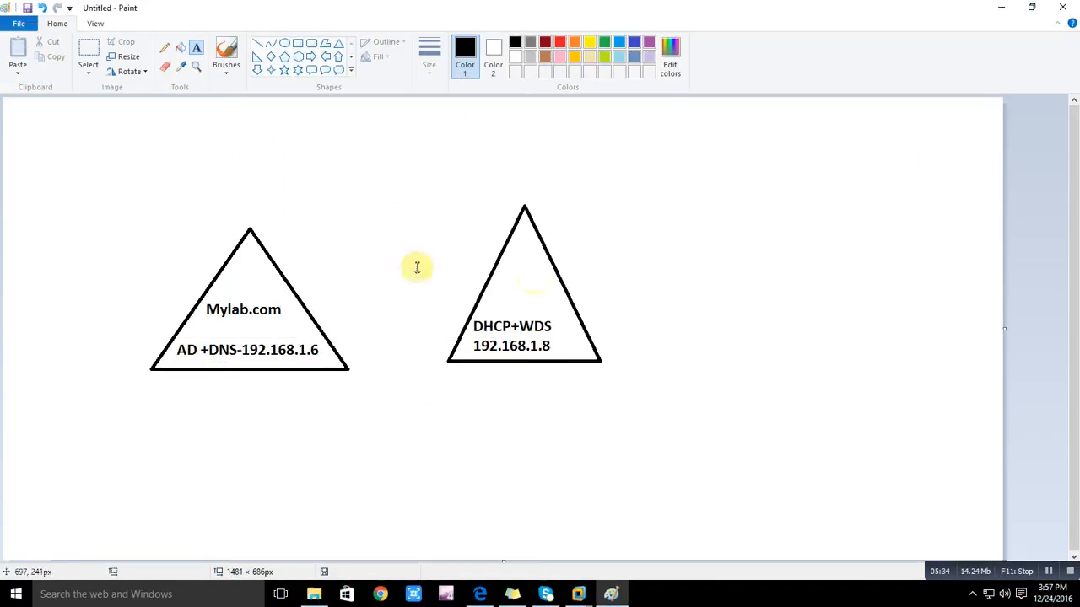
{"action": "left_click_drag", "start_coordinate": [470, 325], "coordinate": [556, 327]}
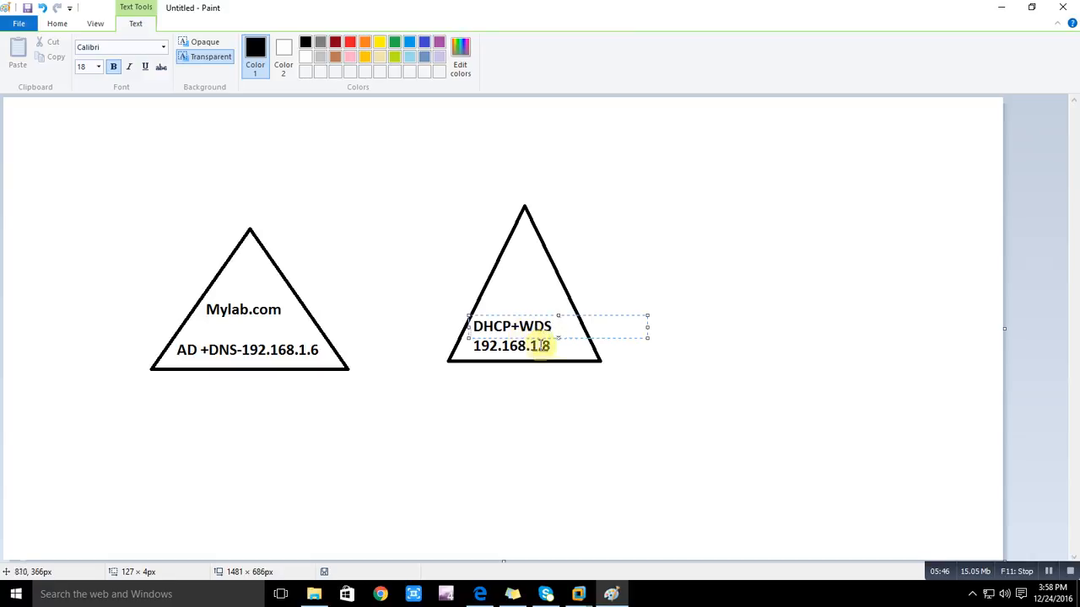
Mark the 192.168.1.8 address label in the Paint diagram and switch back to the member server's virtual machine
{"action": "left_click", "coordinate": [470, 339]}
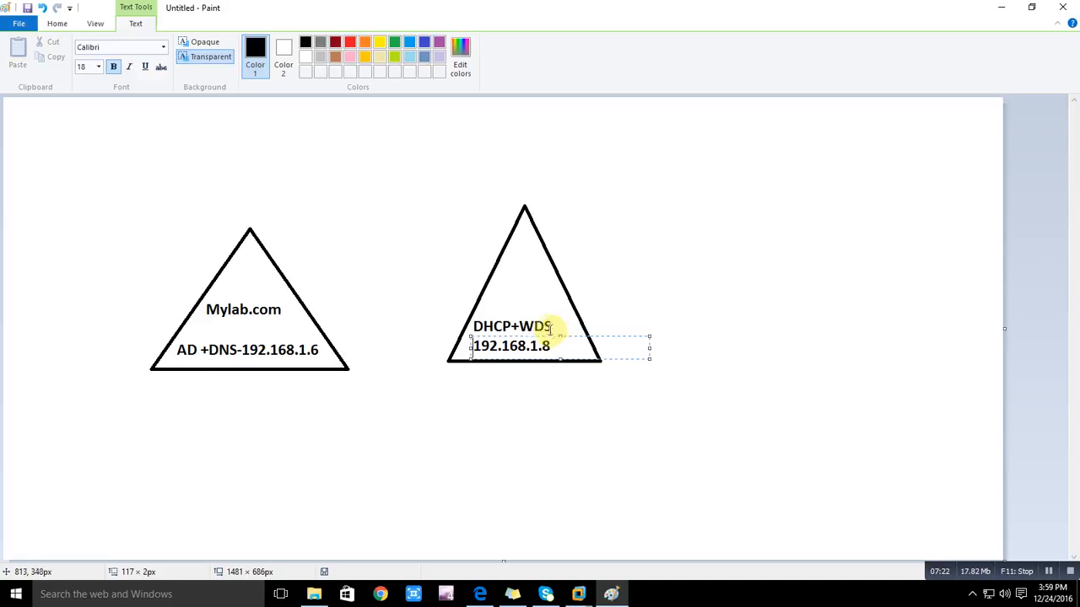
{"action": "left_click", "coordinate": [595, 375]}
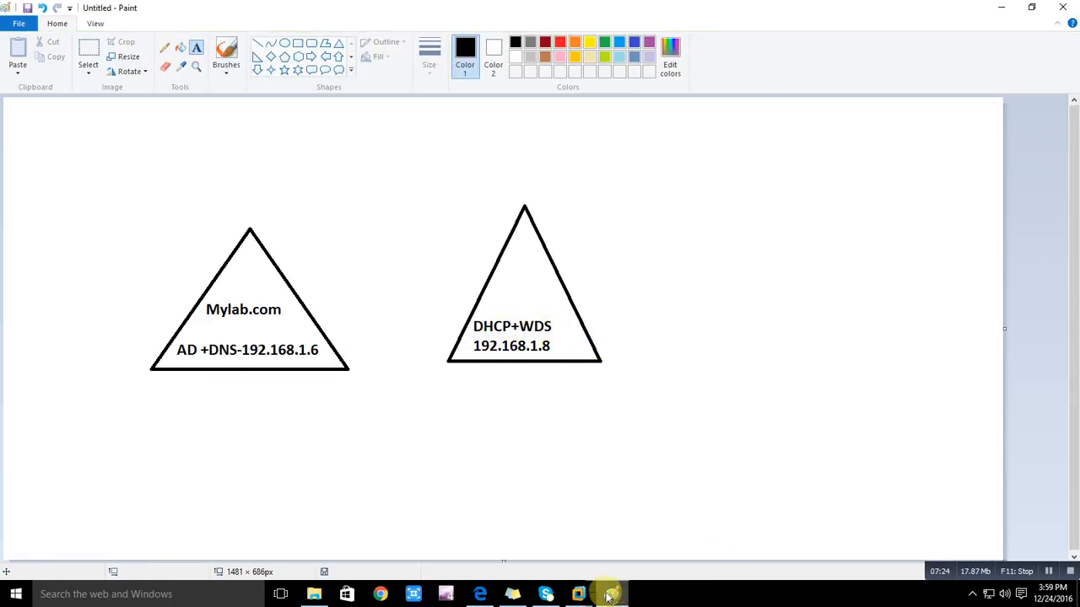
{"action": "mouse_move", "coordinate": [597, 580]}
{"action": "left_click", "coordinate": [715, 525]}
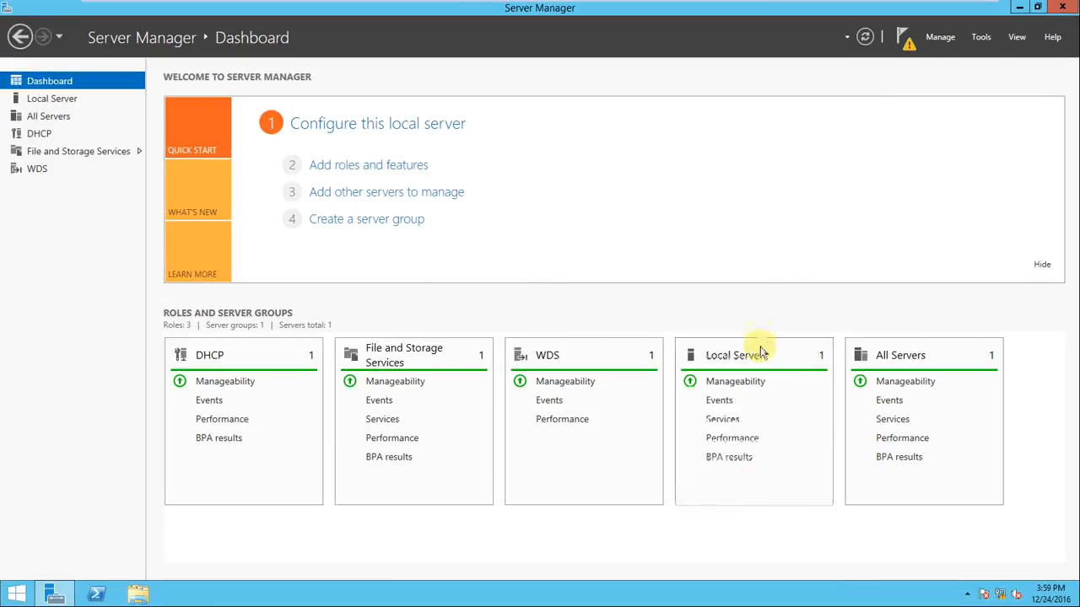
Run the DHCP post-install configuration with the MYLAB\administrator credentials for authorization, commit it, and close the wizard
{"action": "left_click", "coordinate": [904, 37]}
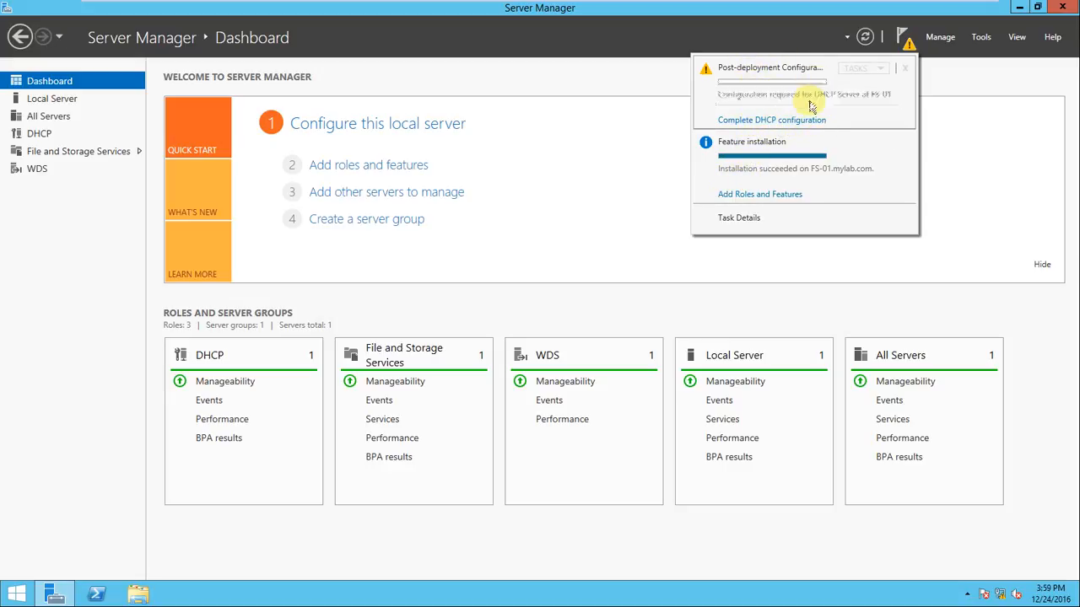
{"action": "left_click", "coordinate": [791, 127]}
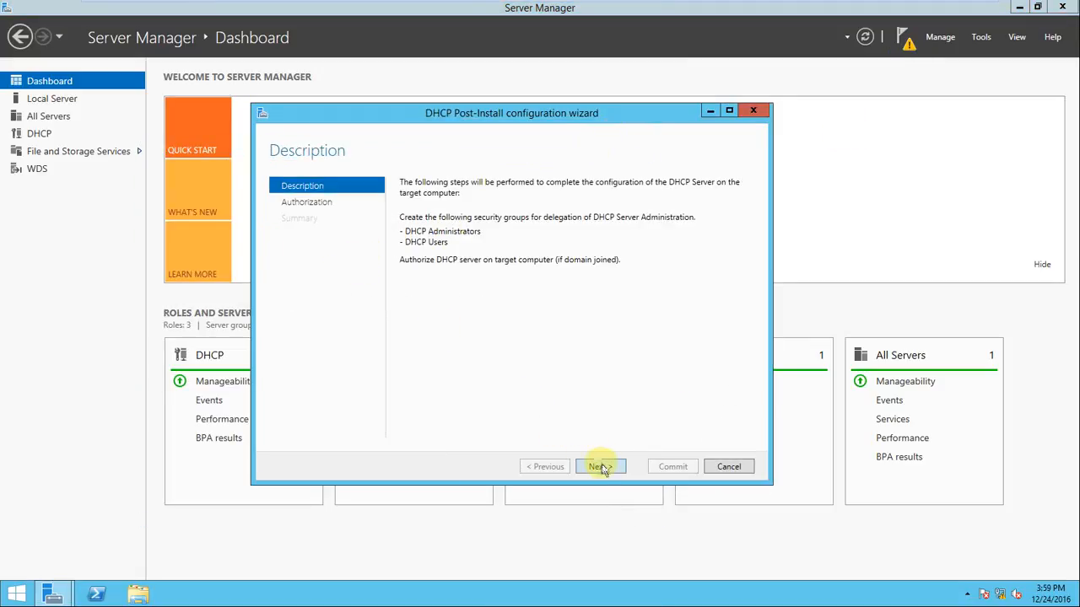
{"action": "left_click", "coordinate": [600, 467]}
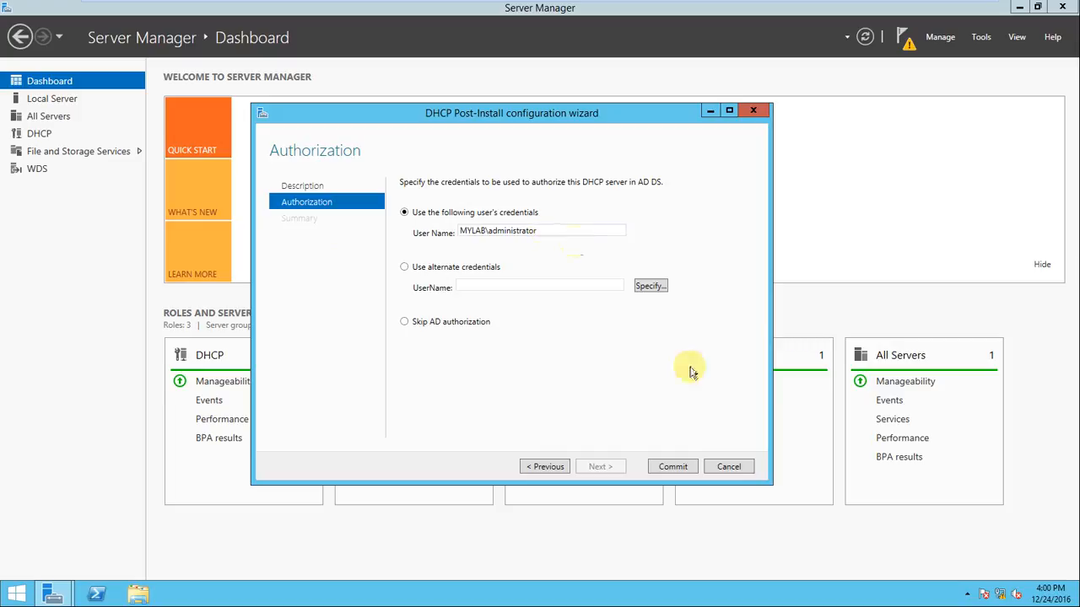
{"action": "left_click", "coordinate": [678, 467]}
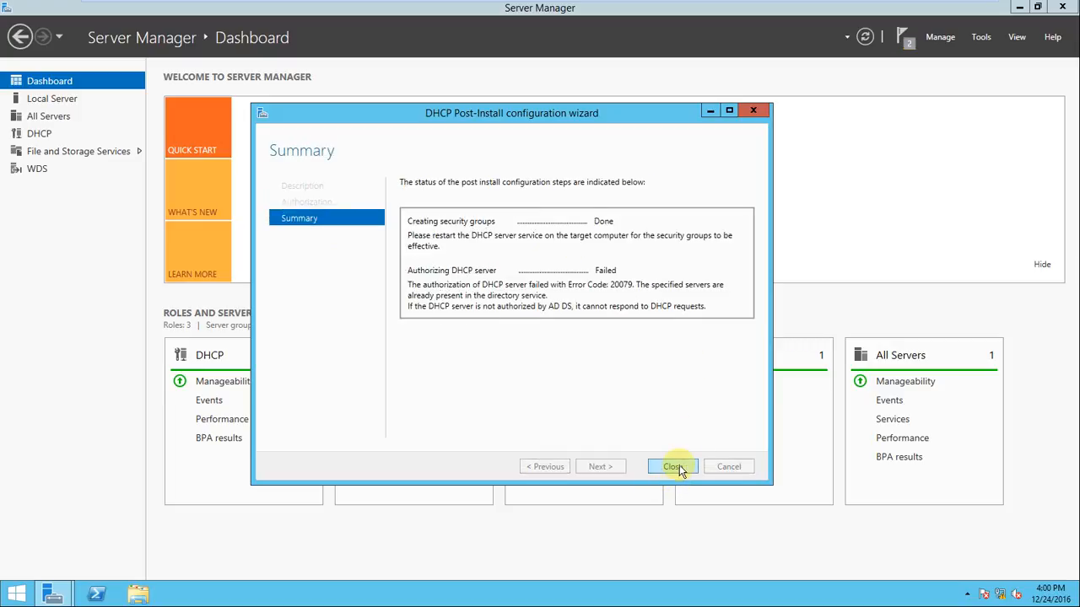
{"action": "left_click", "coordinate": [679, 468]}
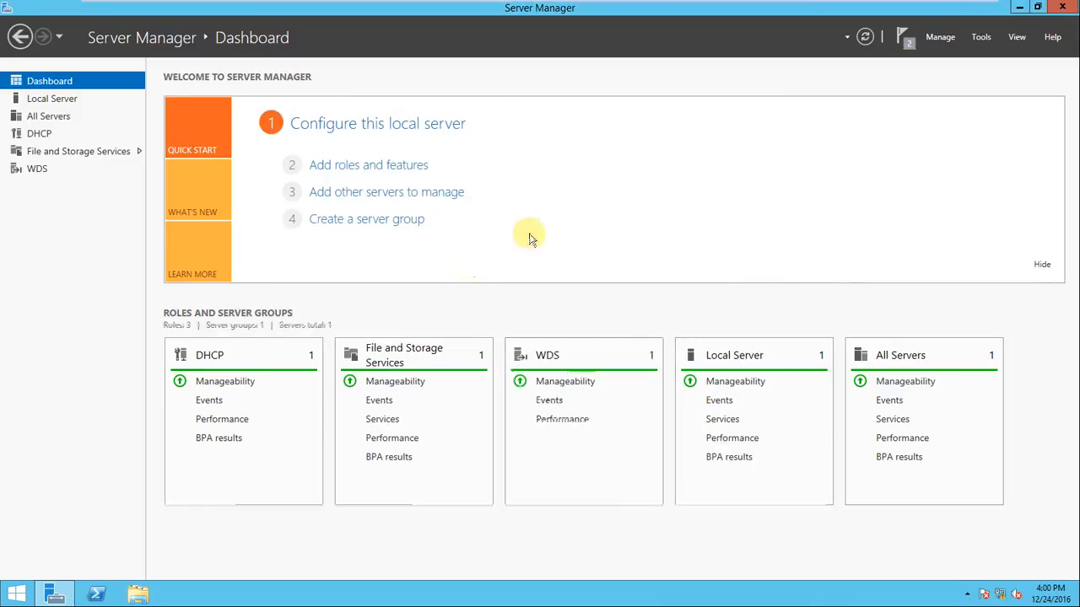
Dismiss the feature installation and post-deployment configuration notifications in Server Manager
{"action": "left_click", "coordinate": [906, 38]}
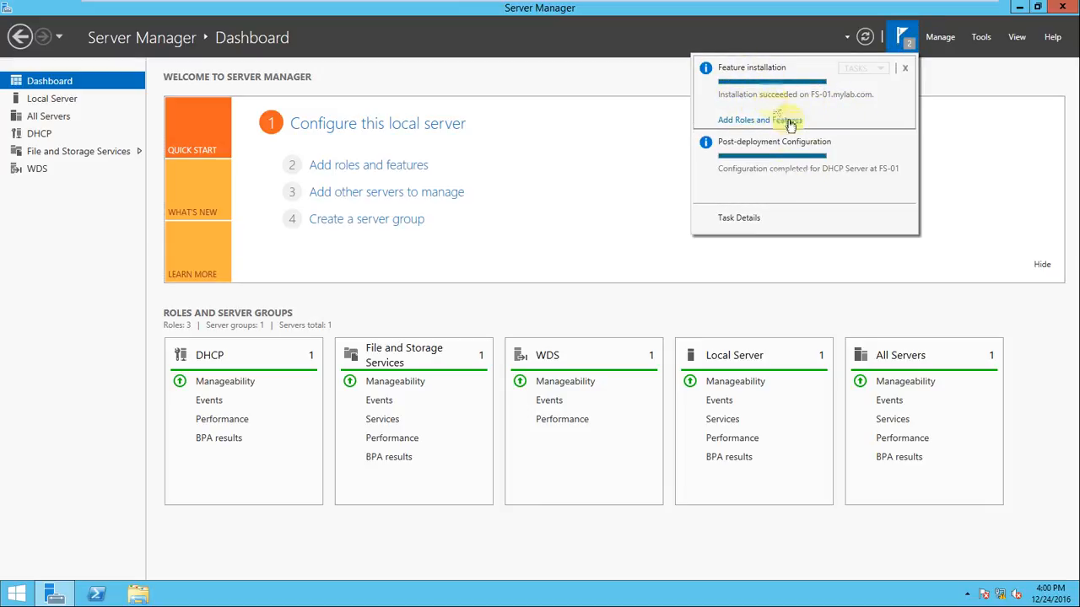
{"action": "left_click", "coordinate": [905, 68]}
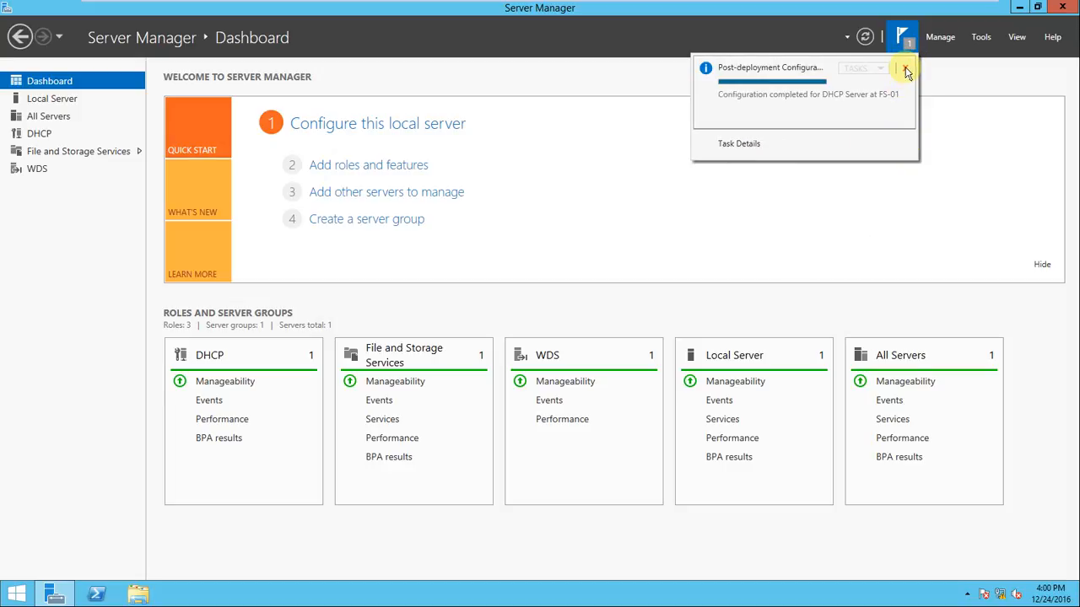
{"action": "left_click", "coordinate": [905, 70]}
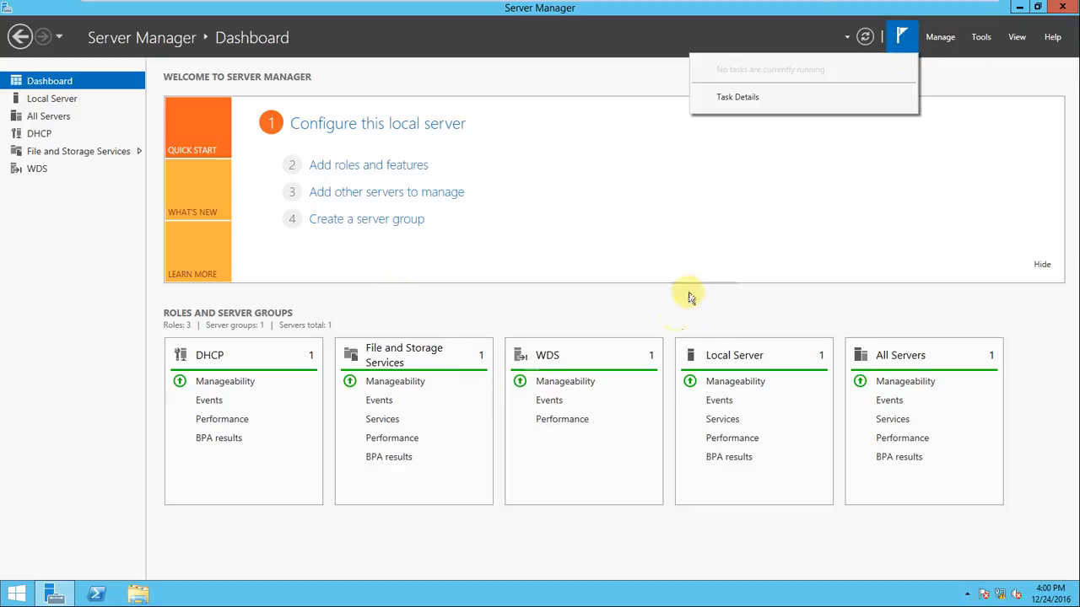
{"action": "left_click", "coordinate": [737, 267]}
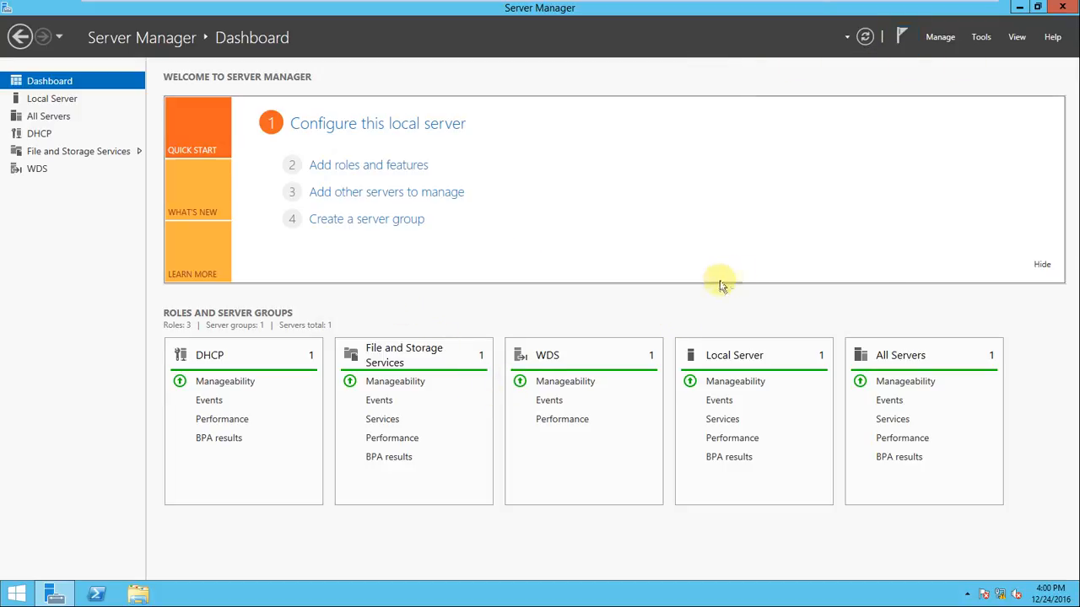
Open the DHCP console at full size and expand the fs-01.mylab.com server and its IPv4 node in a widened tree
{"action": "left_click", "coordinate": [979, 37]}
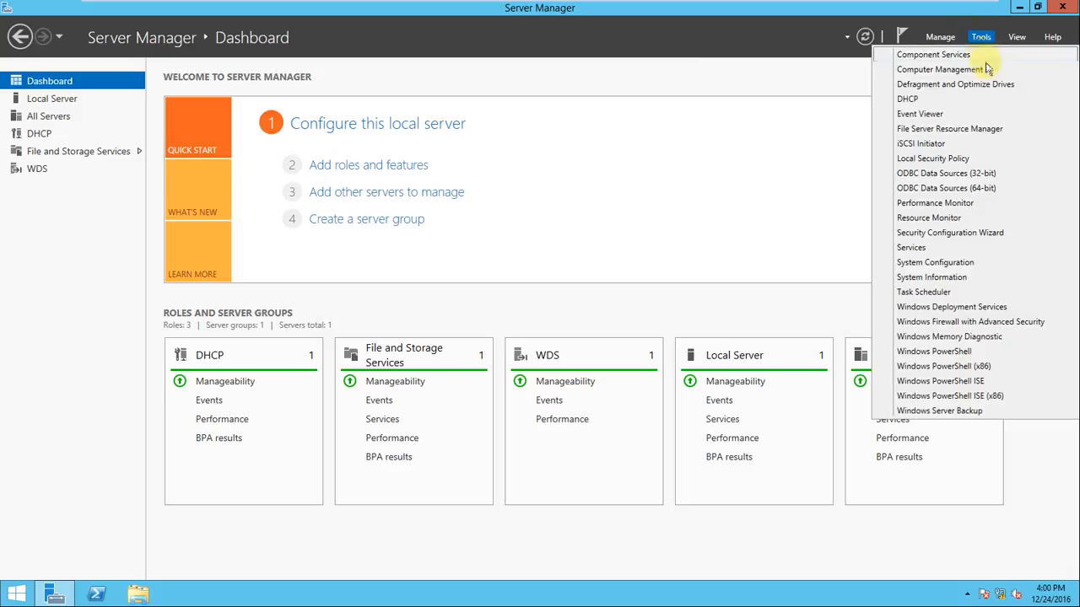
{"action": "left_click", "coordinate": [933, 99]}
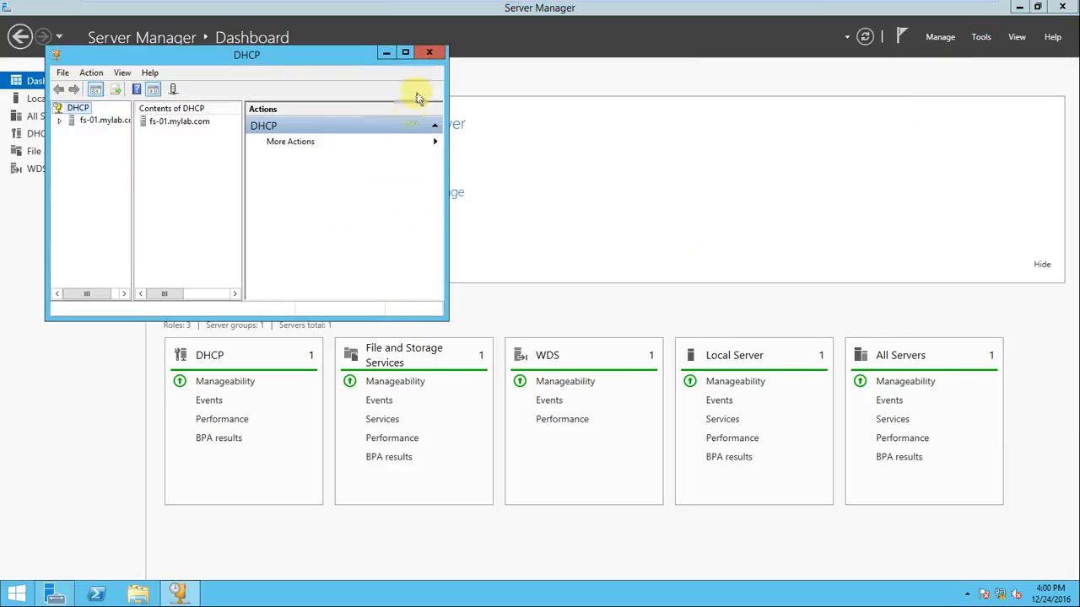
{"action": "left_click", "coordinate": [404, 52]}
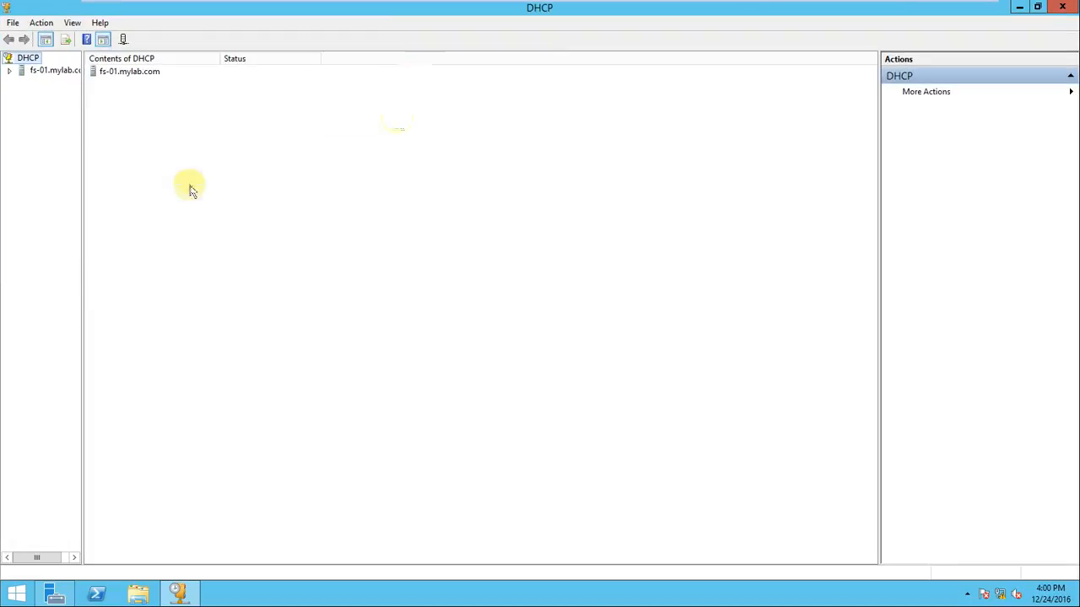
{"action": "left_click", "coordinate": [9, 70]}
{"action": "left_click", "coordinate": [23, 82]}
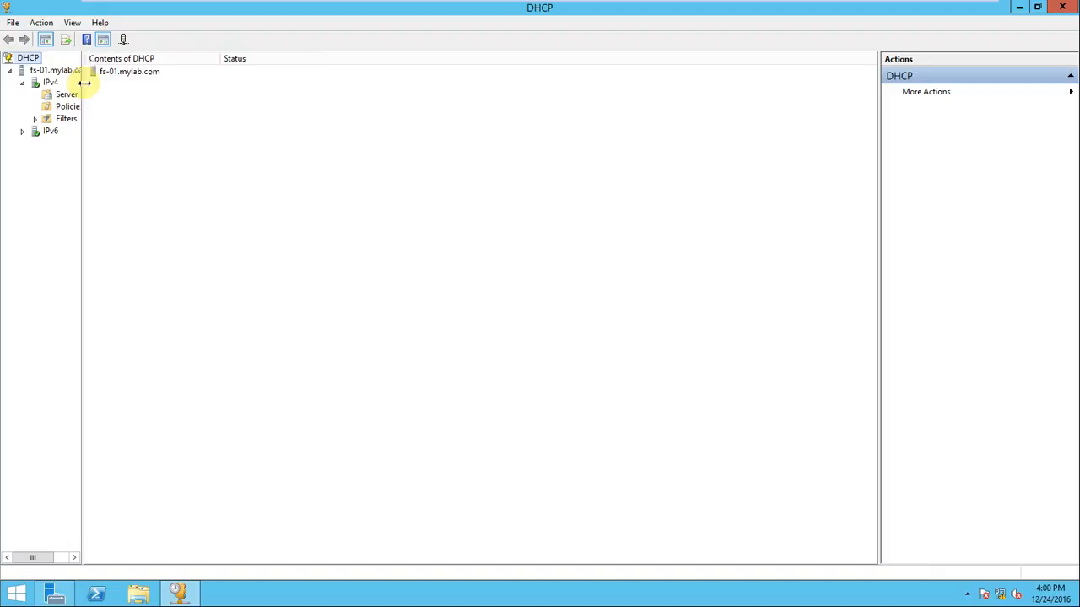
{"action": "left_click_drag", "start_coordinate": [81, 83], "coordinate": [209, 113]}
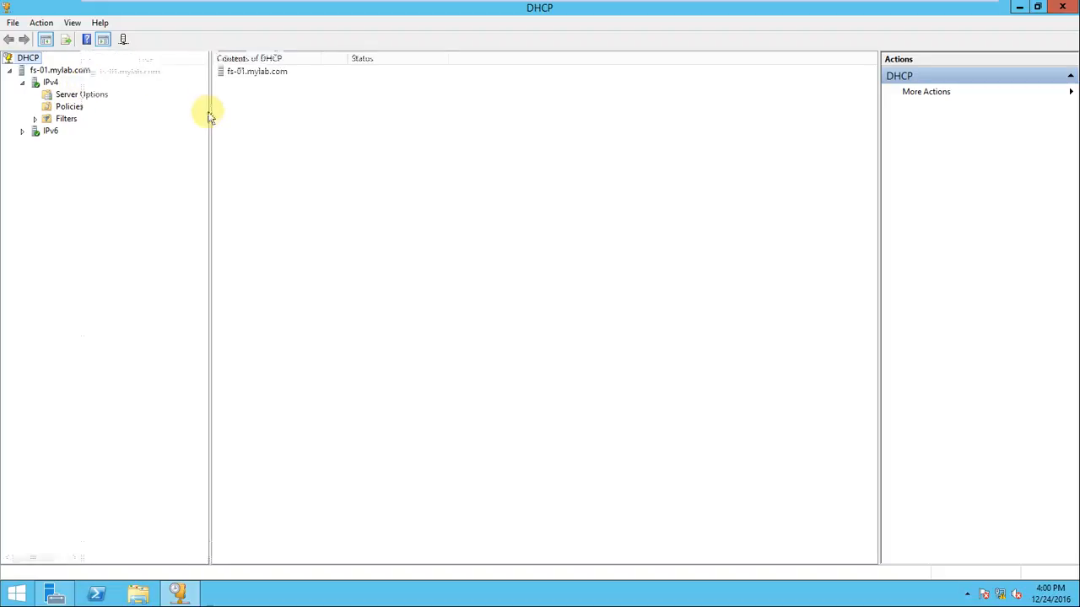
Start a new scope under IPv4 and name it WDC
{"action": "right_click", "coordinate": [48, 85]}
{"action": "left_click", "coordinate": [94, 108]}
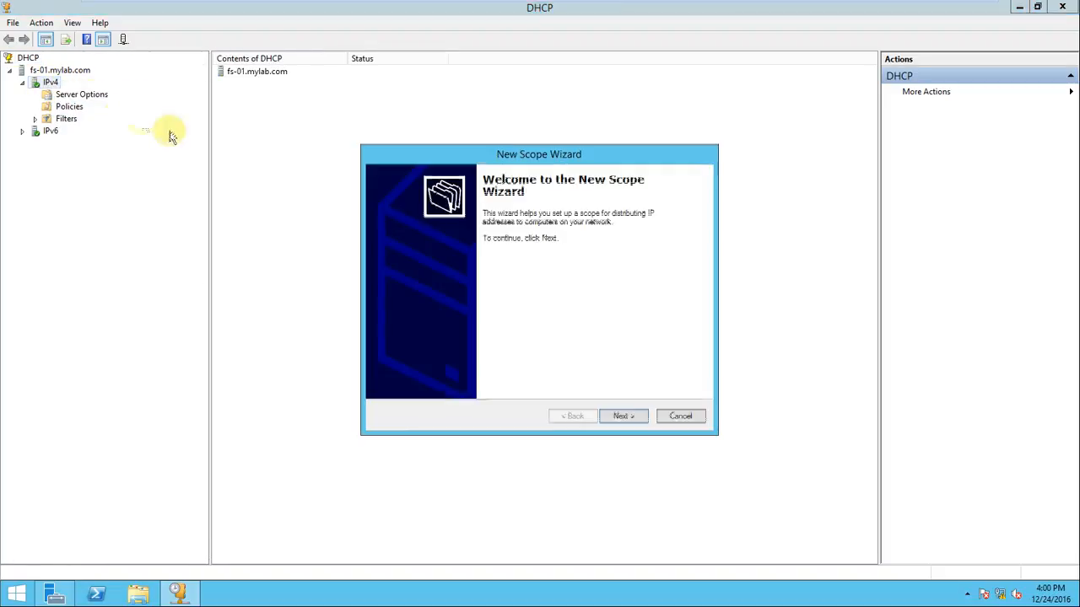
{"action": "left_click", "coordinate": [627, 417]}
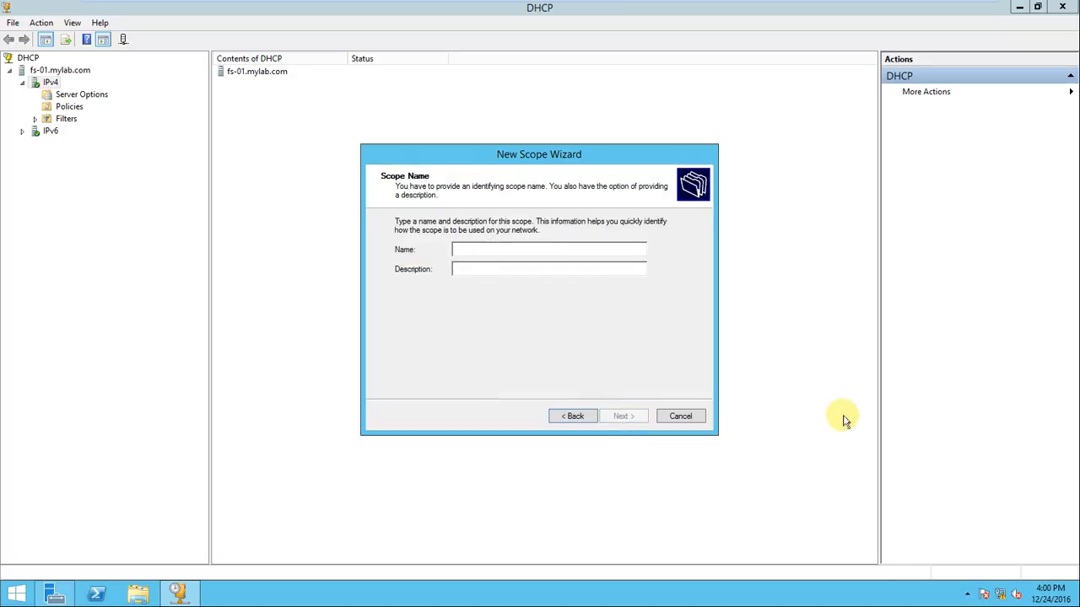
{"action": "type", "text": "WDC"}
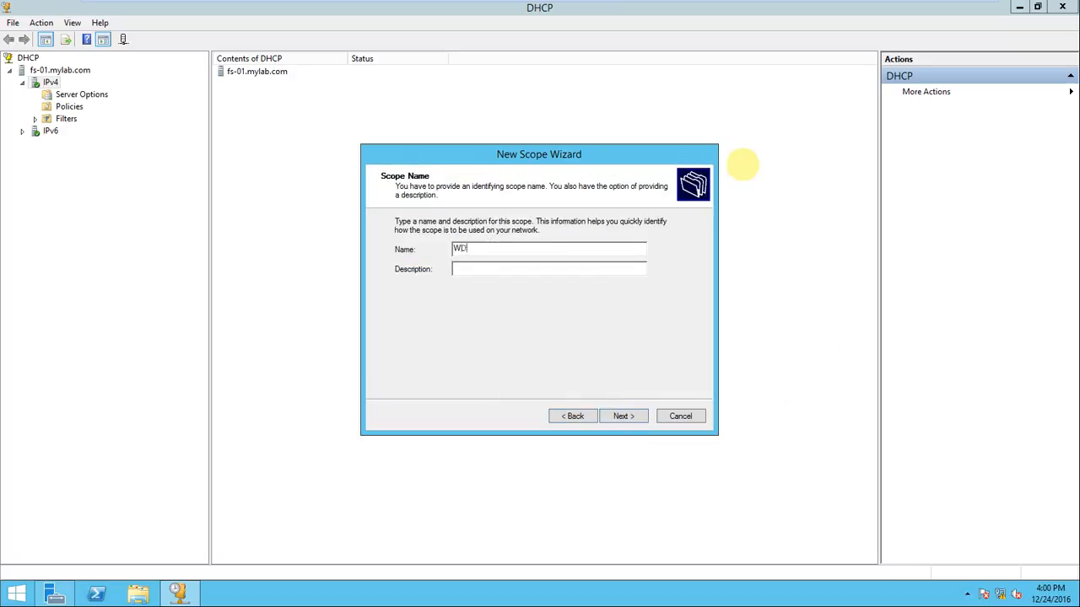
{"action": "left_click", "coordinate": [625, 418]}
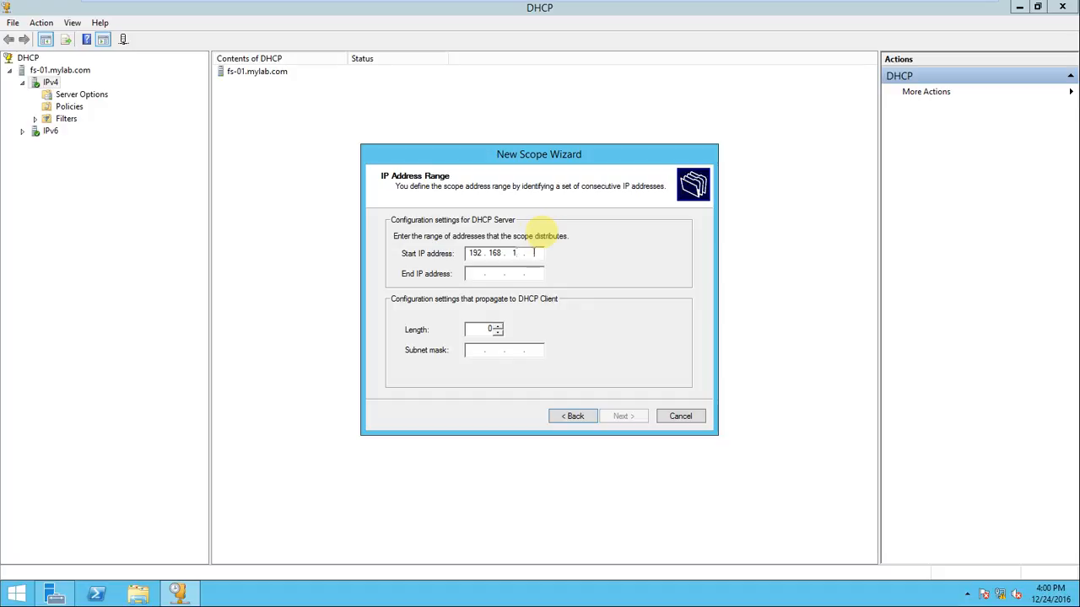
Set the scope's address range to 192.168.1.10 through 192.168.1.20 with subnet mask 255.255.255.0
{"action": "key", "text": "Tab"}
{"action": "type", "text": "19"}
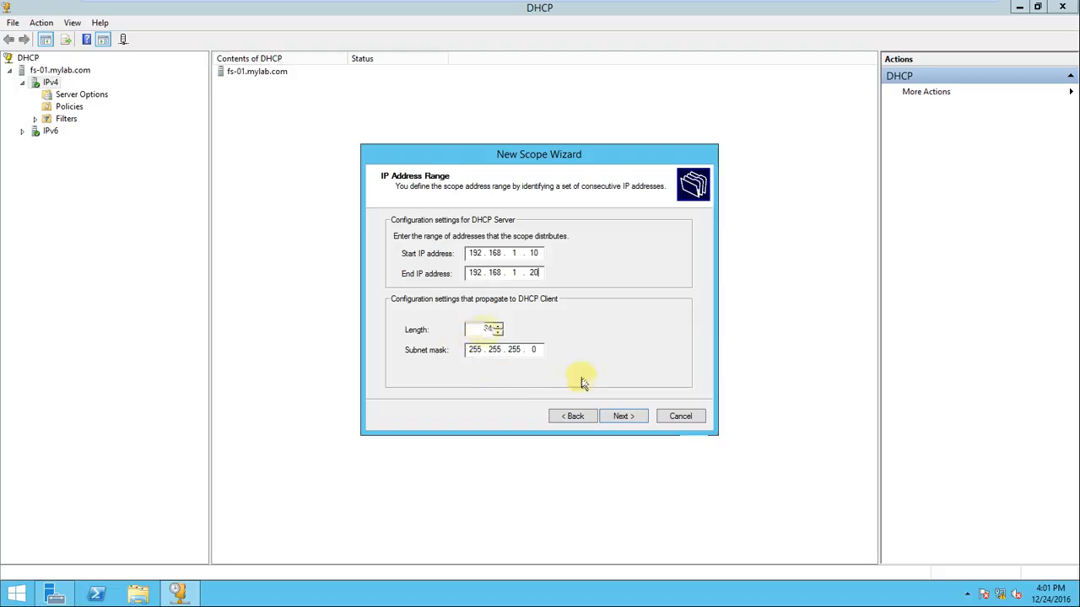
{"action": "left_click", "coordinate": [624, 417]}
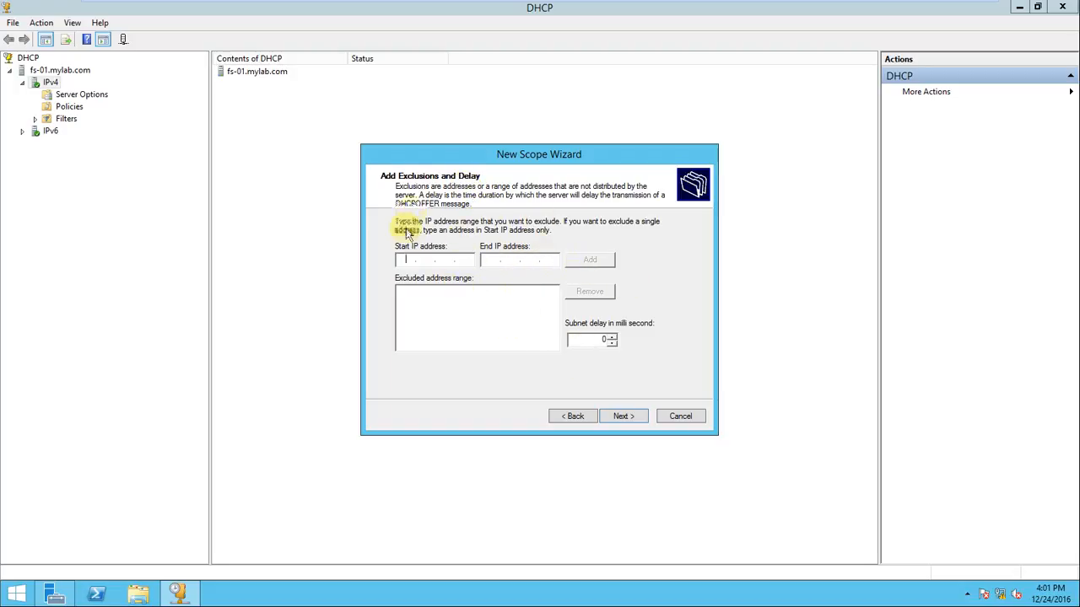
Accept the scope without exclusions and with the default lease duration, and choose to configure the DHCP options now
{"action": "left_click", "coordinate": [635, 415]}
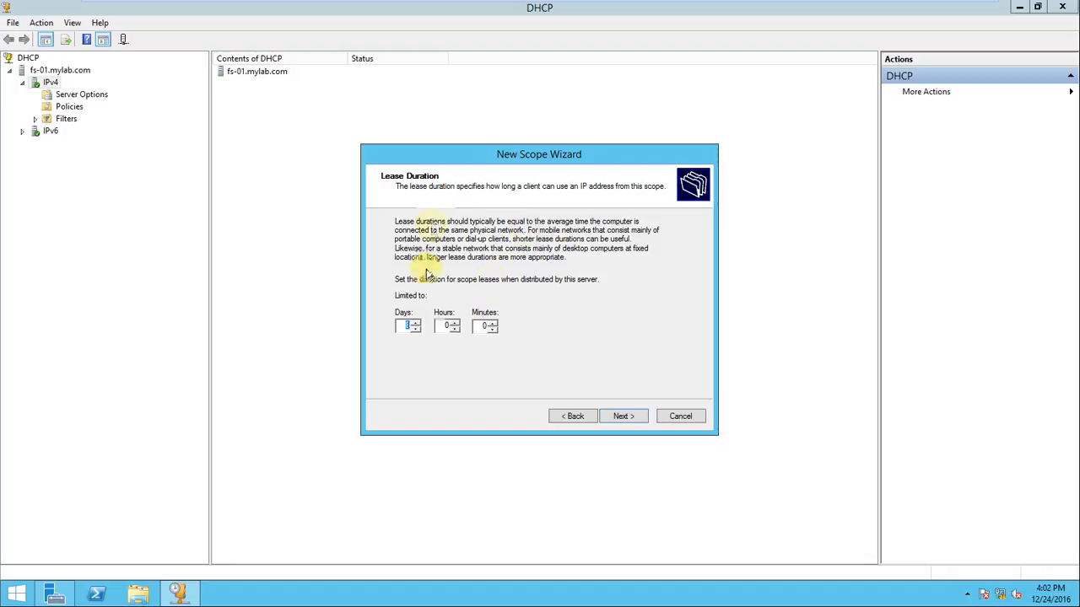
{"action": "left_click", "coordinate": [621, 416]}
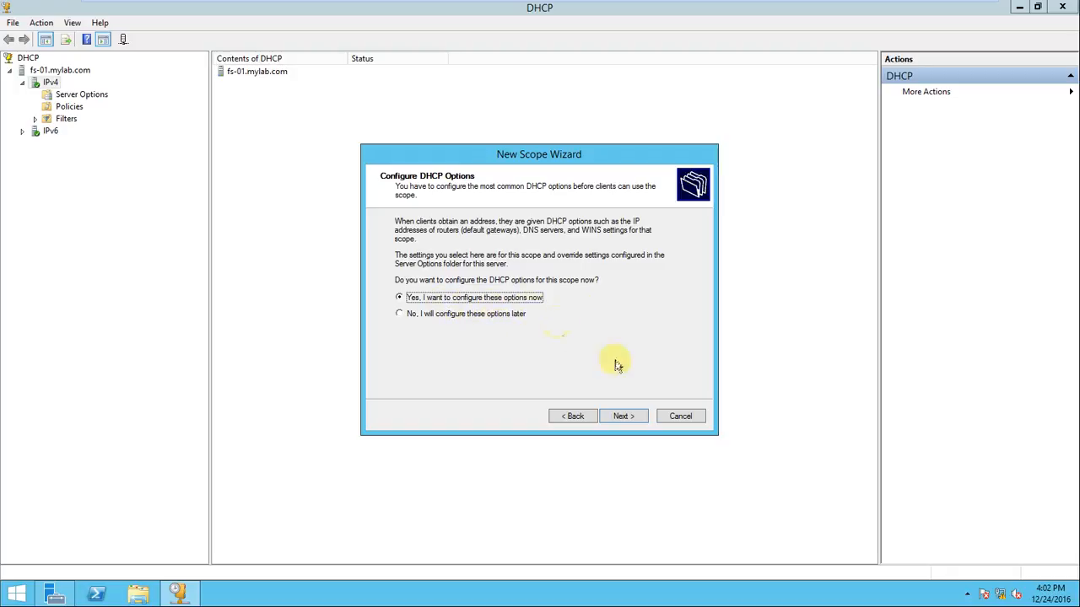
{"action": "left_click", "coordinate": [624, 417]}
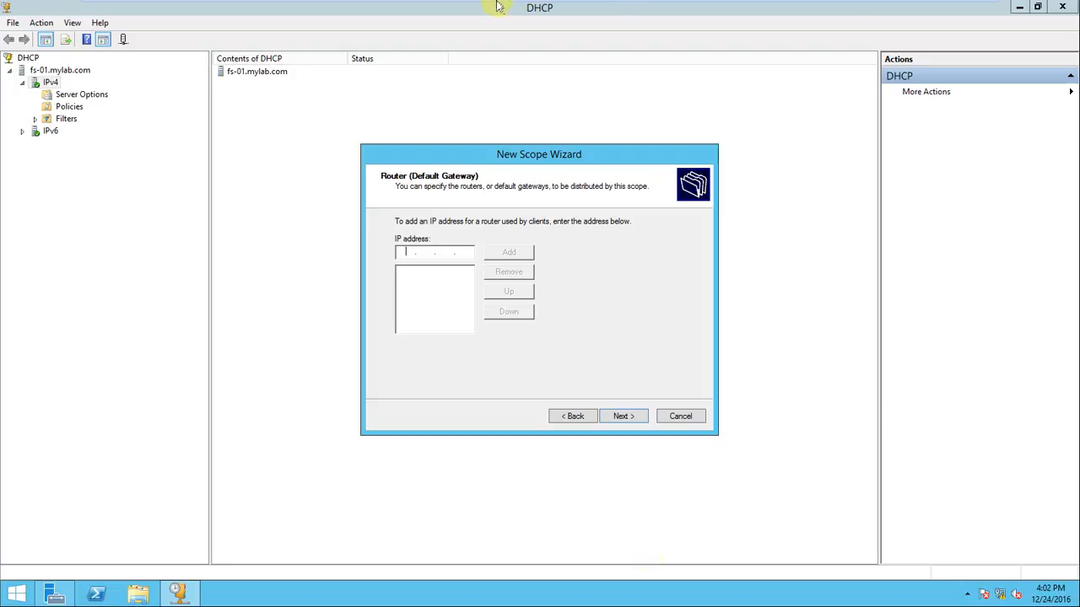
Leave the default gateway empty and keep mylab.com as parent domain with DNS servers 192.168.1.5 and 192.168.1.6
{"action": "mouse_move", "coordinate": [498, 7]}
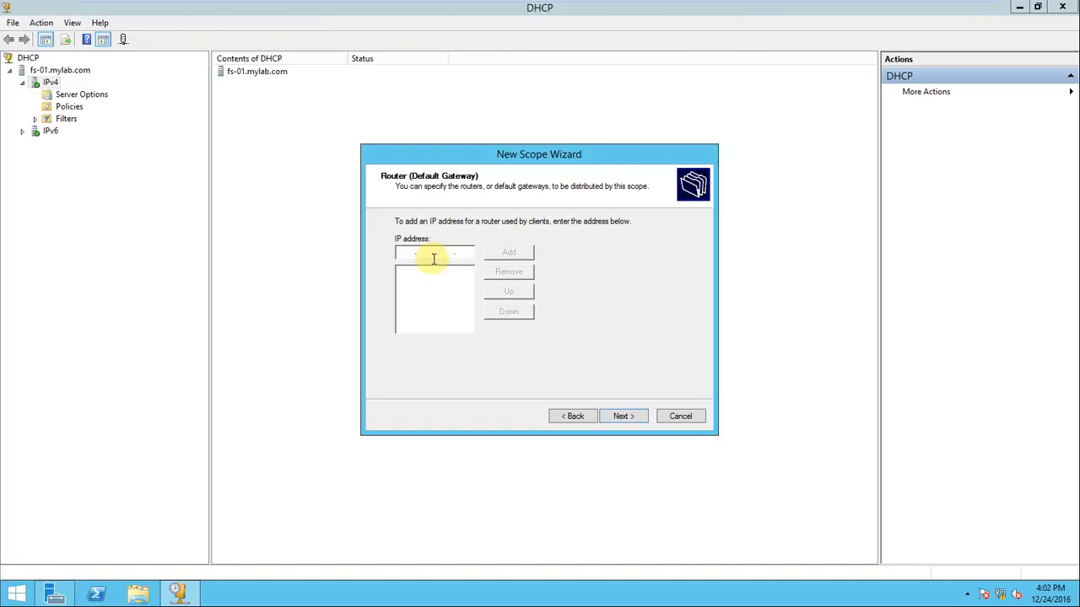
{"action": "left_click", "coordinate": [623, 418]}
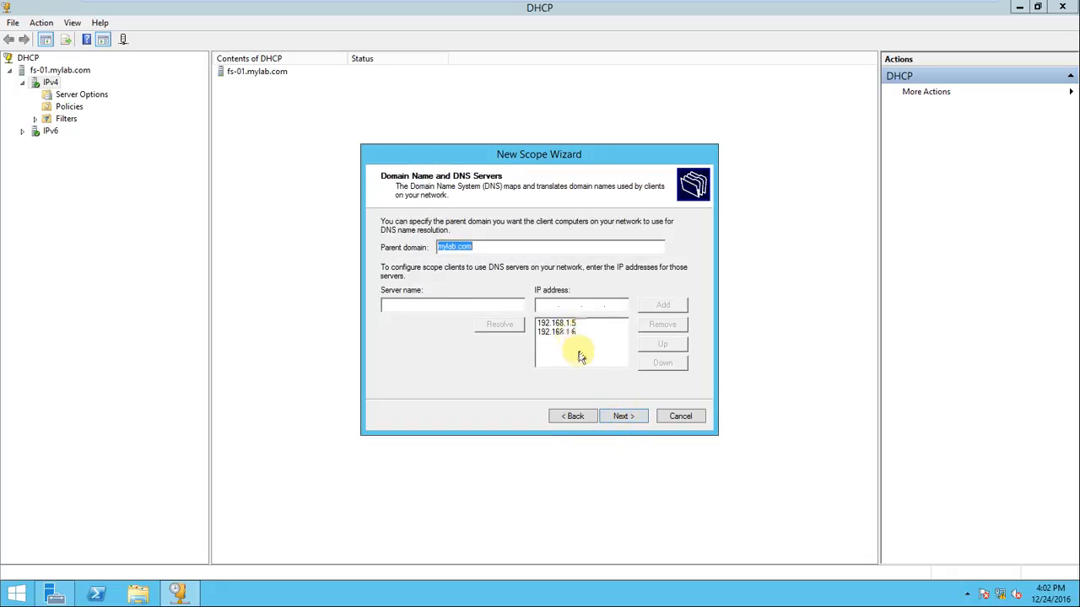
{"action": "left_click", "coordinate": [621, 416]}
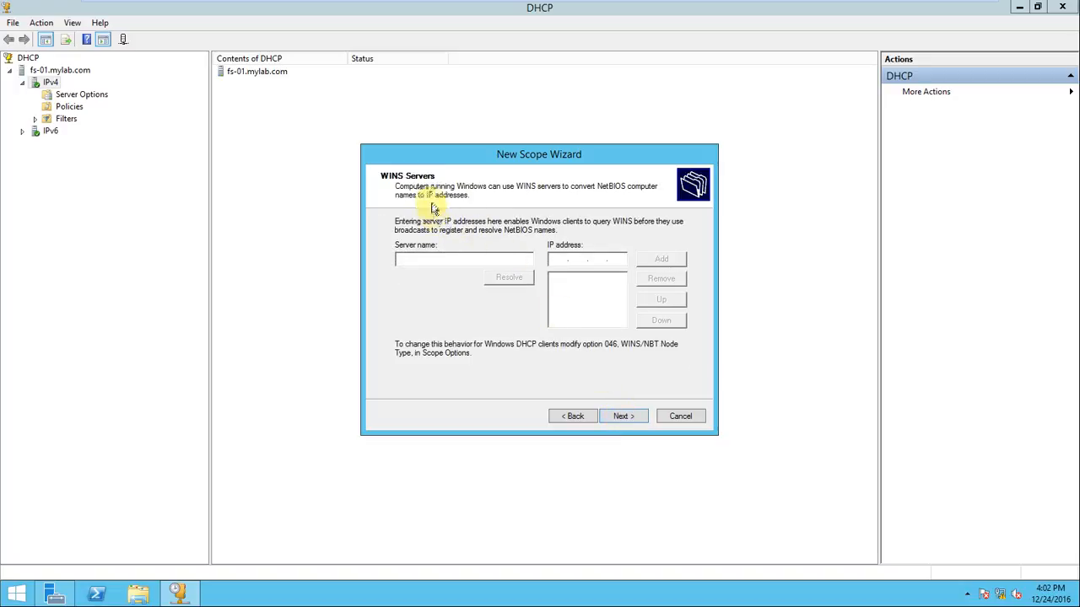
Skip the WINS servers and finish the scope wizard with the scope activated immediately
{"action": "left_click", "coordinate": [624, 416]}
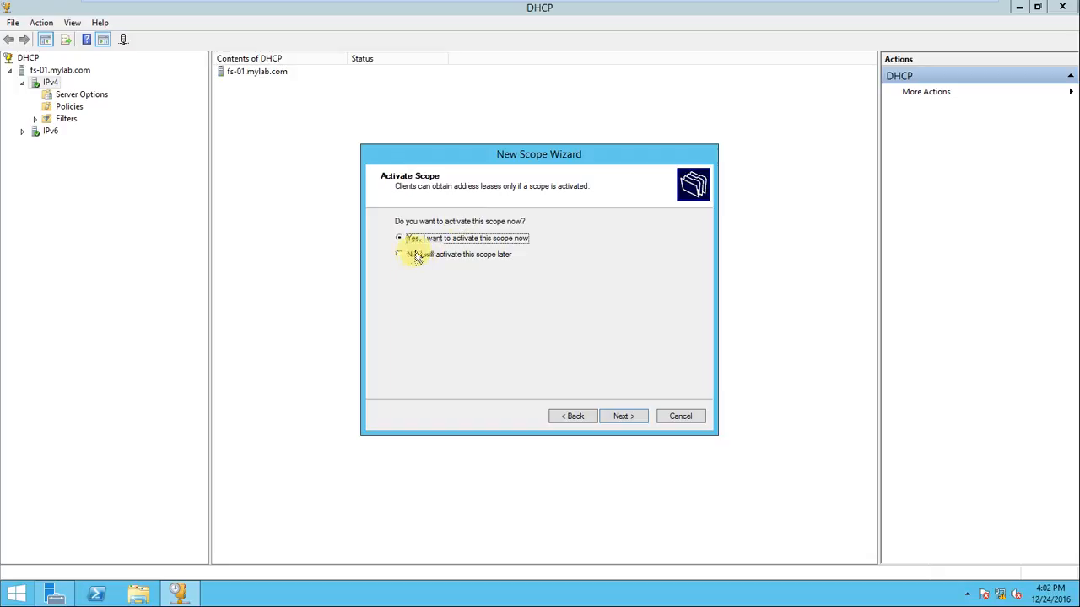
{"action": "left_click", "coordinate": [637, 431]}
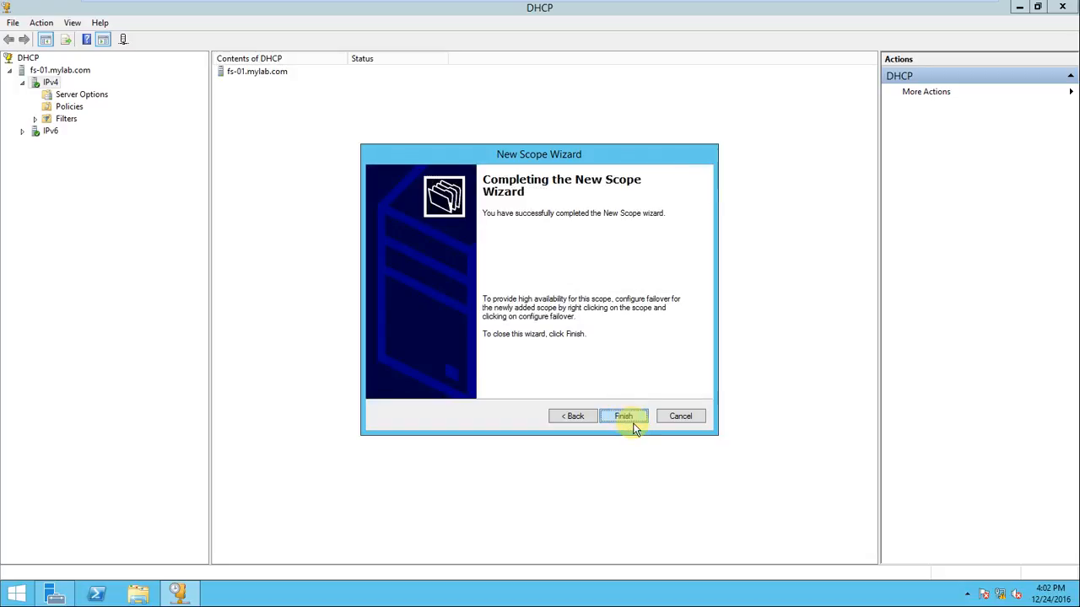
{"action": "left_click", "coordinate": [628, 418]}
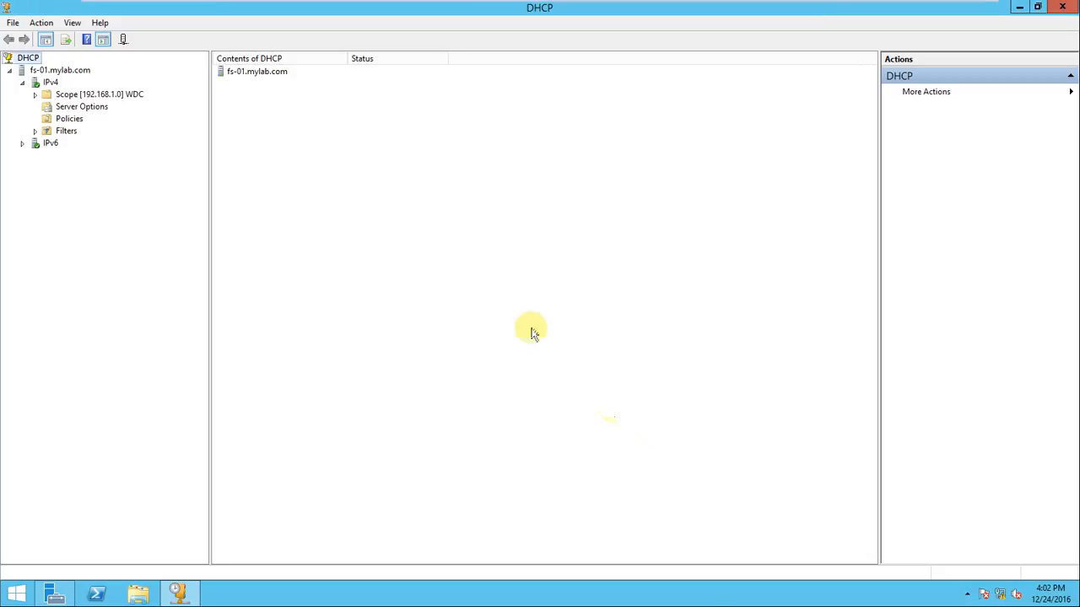
Deactivate the WDC scope under IPv4, confirm disabling it, and activate it again
{"action": "left_click", "coordinate": [35, 94]}
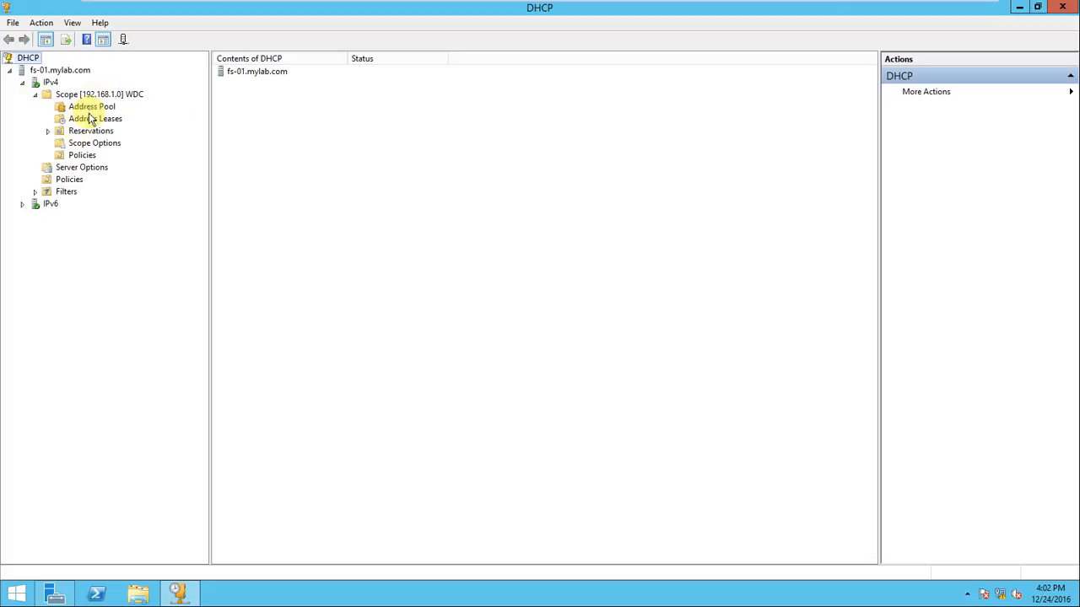
{"action": "right_click", "coordinate": [81, 100]}
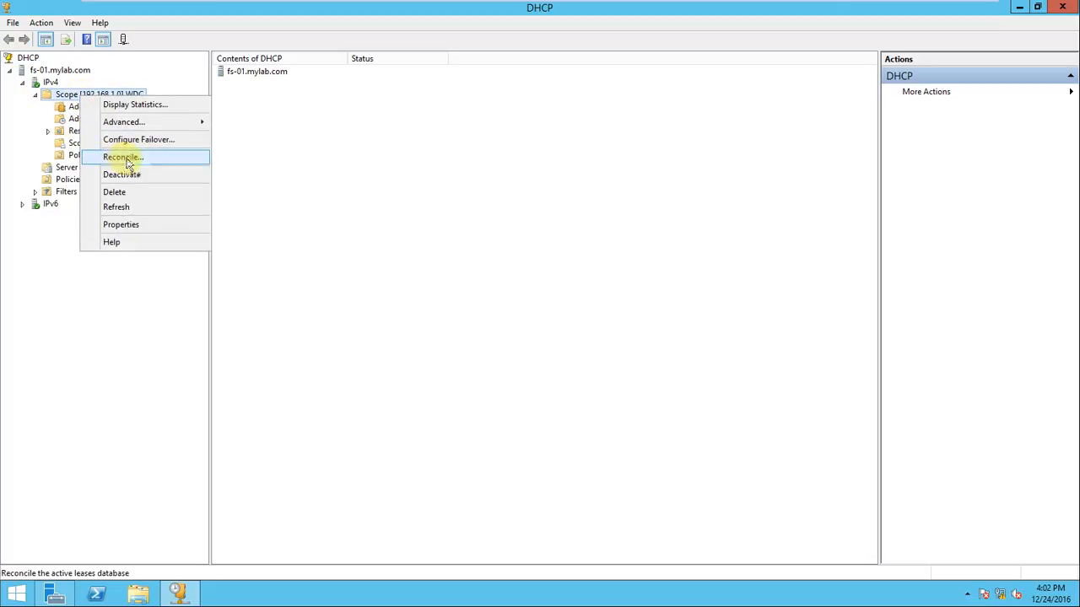
{"action": "left_click", "coordinate": [131, 176]}
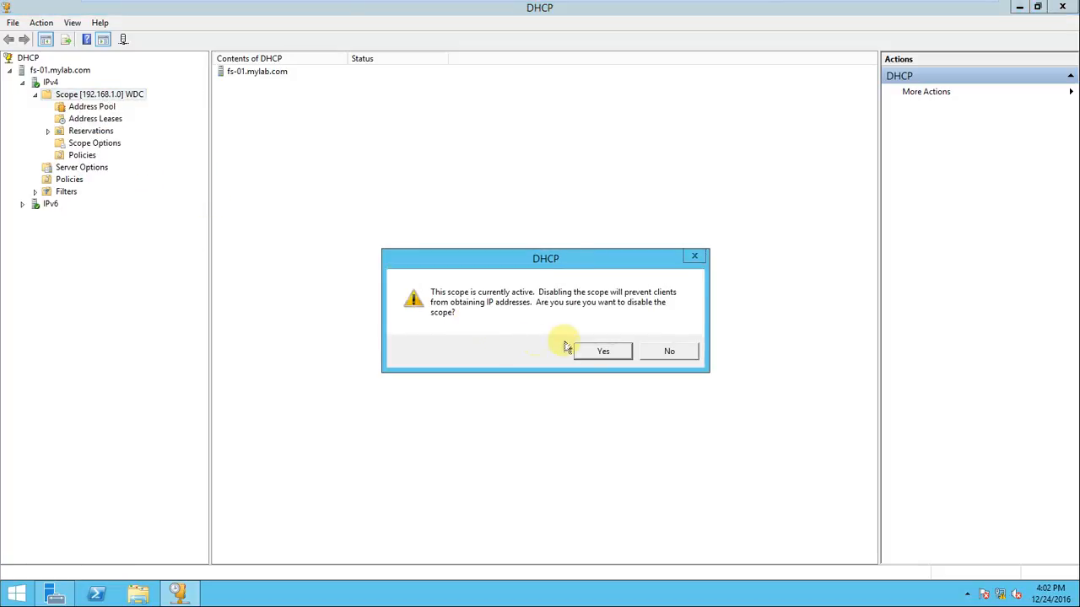
{"action": "left_click", "coordinate": [588, 351]}
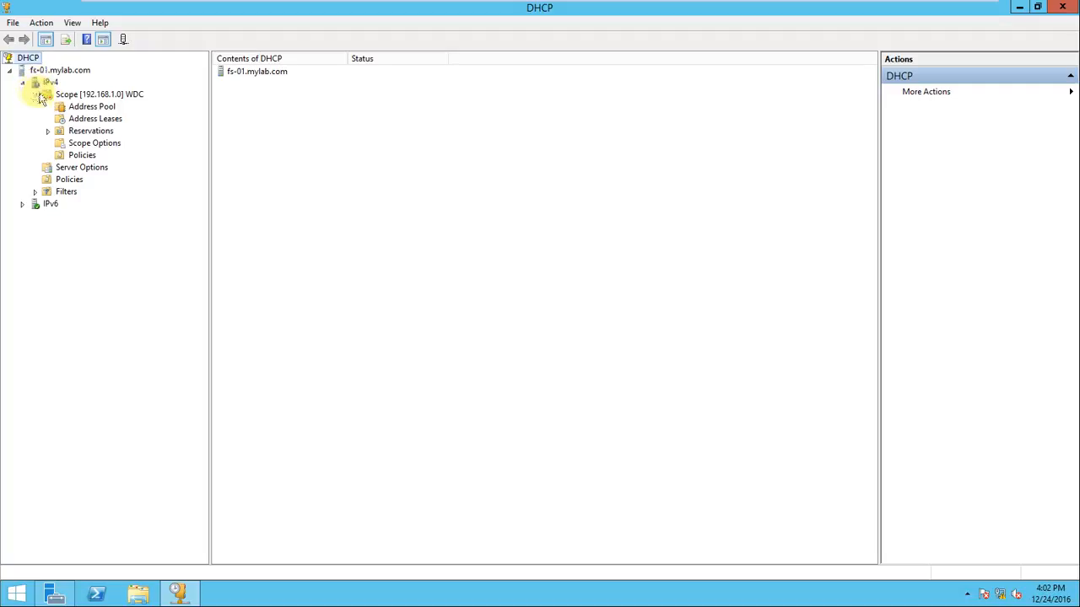
{"action": "right_click", "coordinate": [67, 95]}
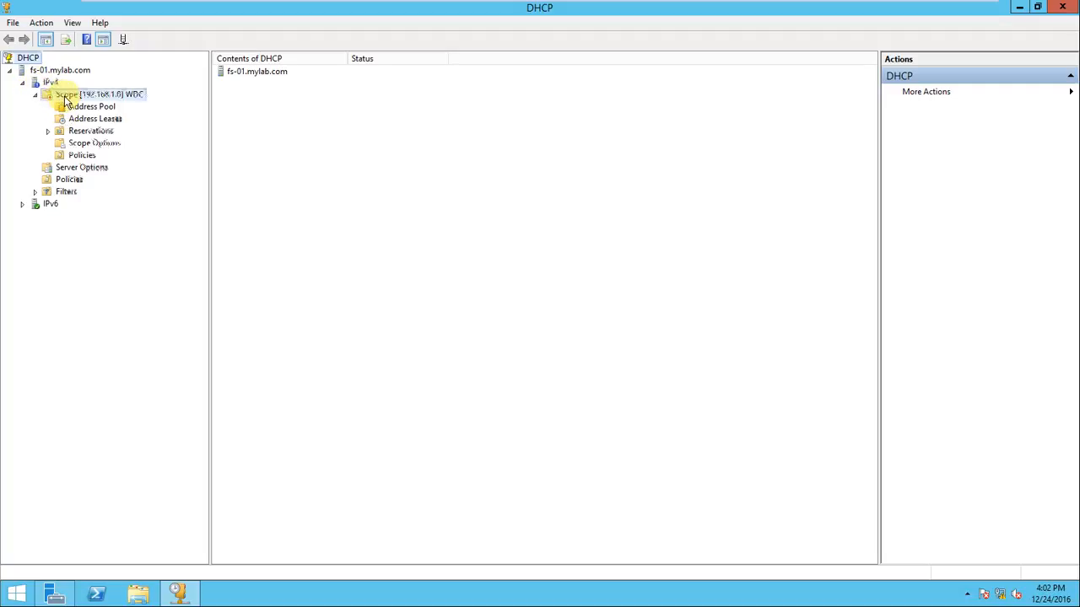
{"action": "left_click", "coordinate": [108, 177]}
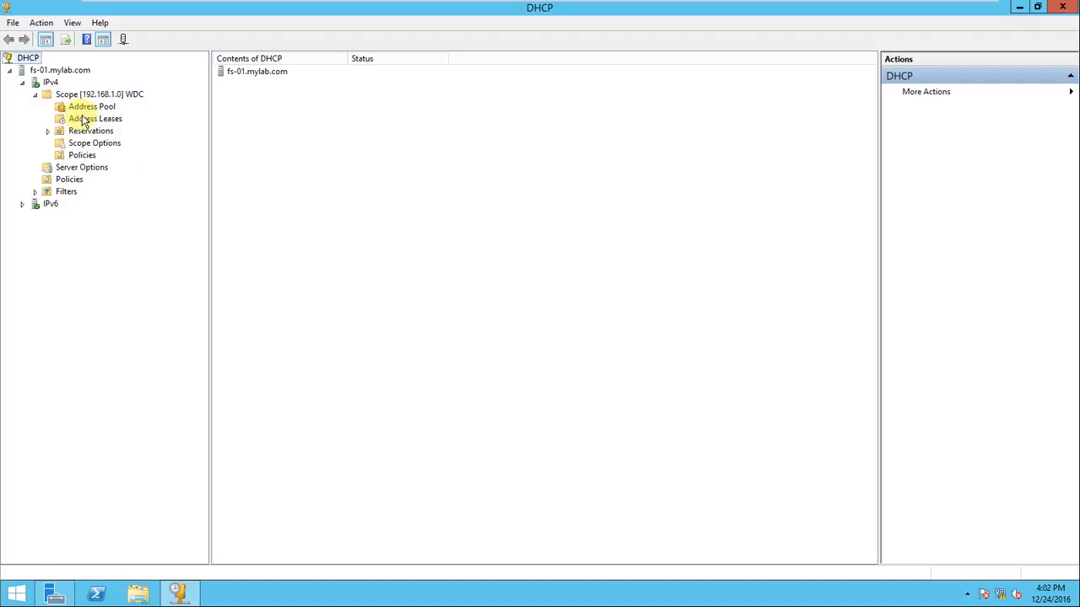
Check the address pool of the WDC scope and close the DHCP console
{"action": "left_click", "coordinate": [36, 94]}
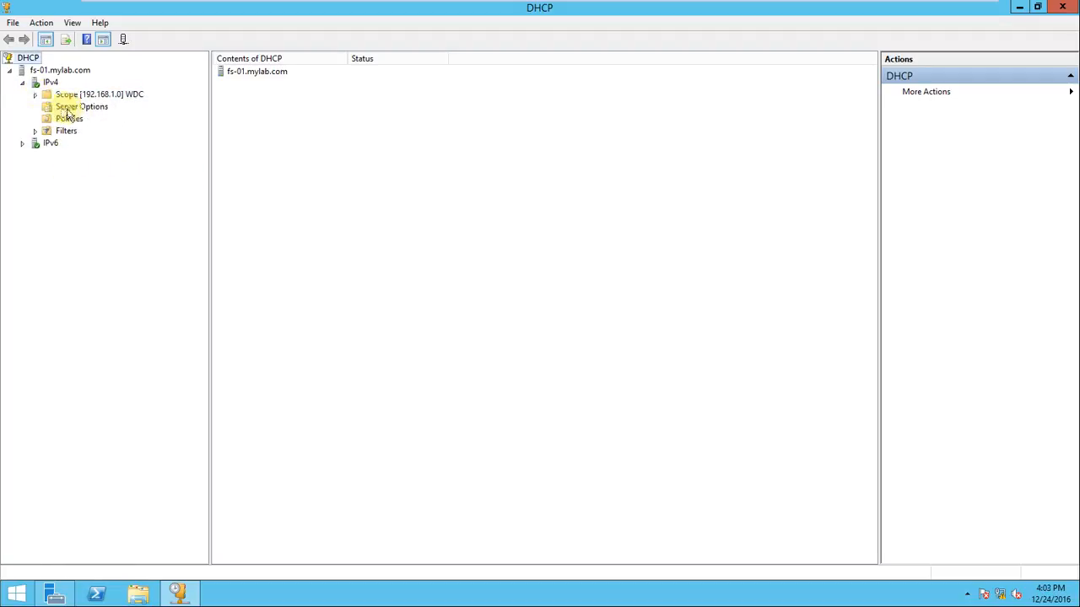
{"action": "left_click", "coordinate": [35, 95]}
{"action": "left_click", "coordinate": [92, 107]}
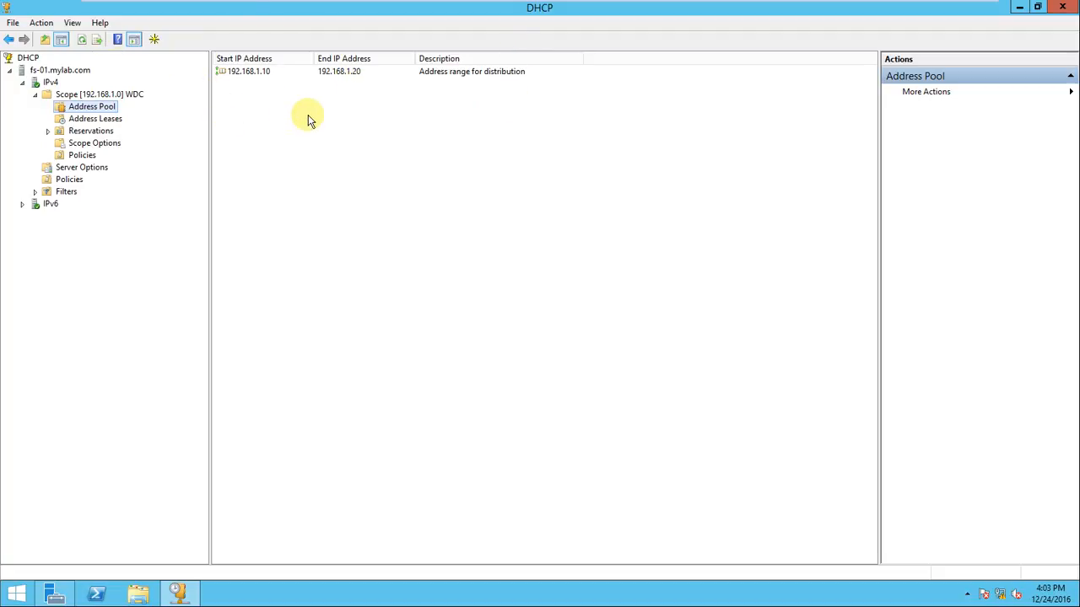
{"action": "left_click", "coordinate": [1063, 7]}
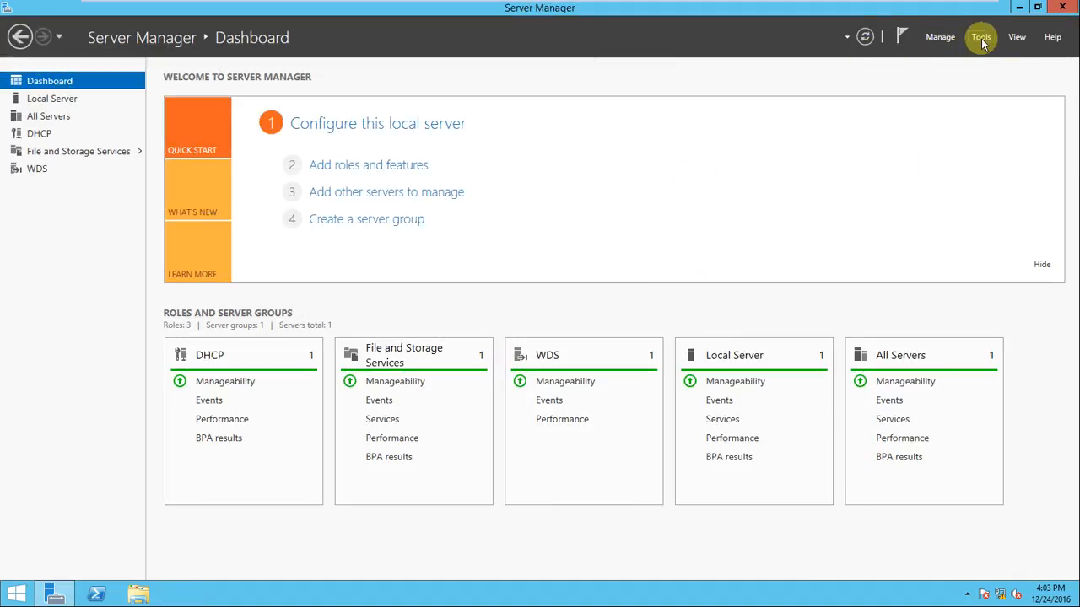
Open the Windows Deployment Services console and select the FS-01.mylab.com server under Servers
{"action": "left_click", "coordinate": [980, 37]}
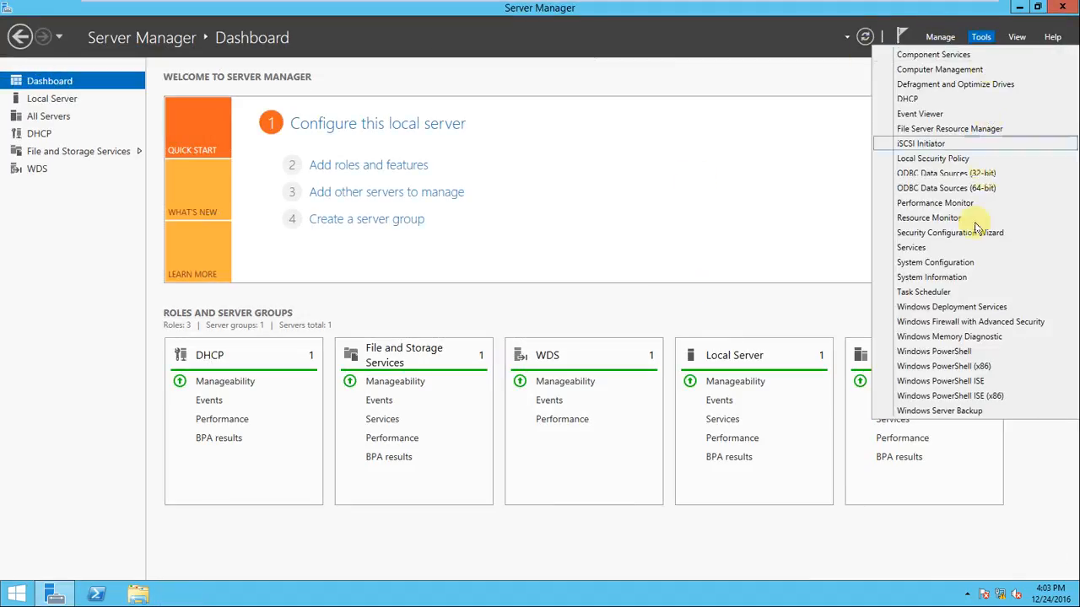
{"action": "left_click", "coordinate": [987, 321]}
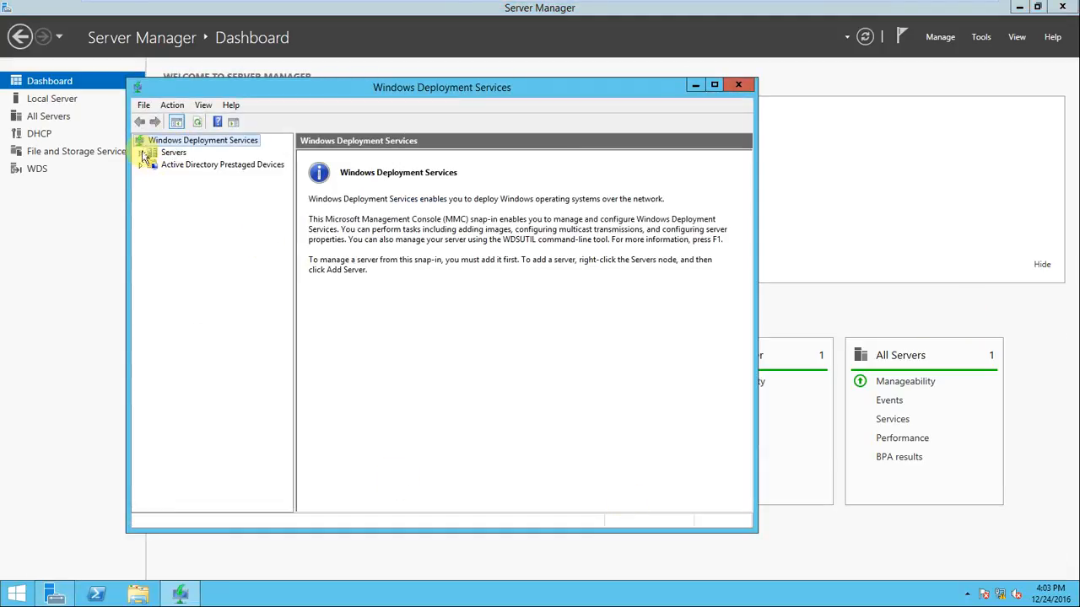
{"action": "left_click", "coordinate": [141, 153]}
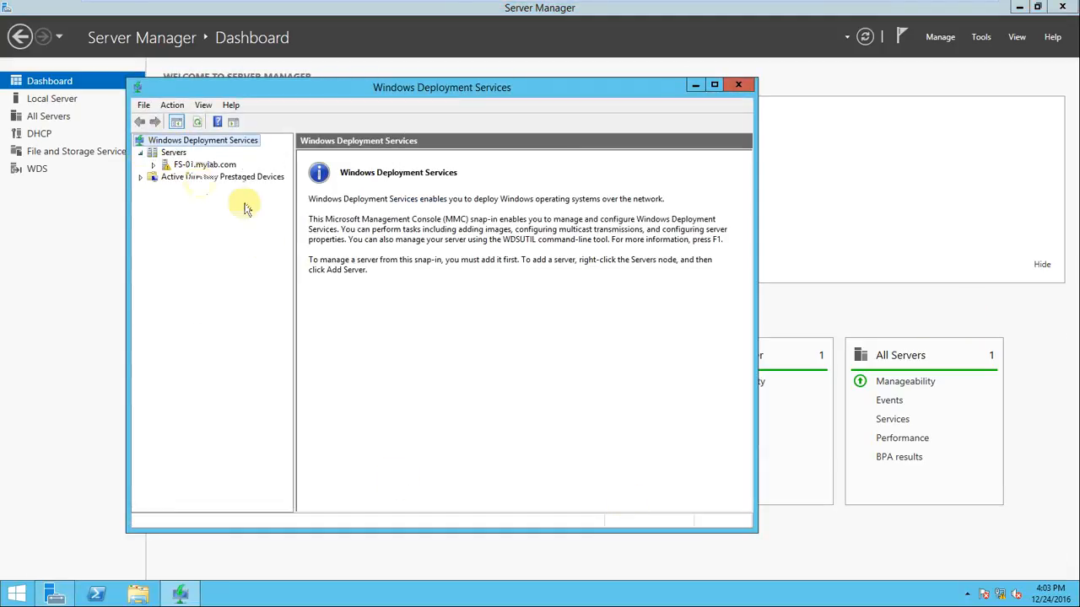
{"action": "left_click", "coordinate": [185, 165]}
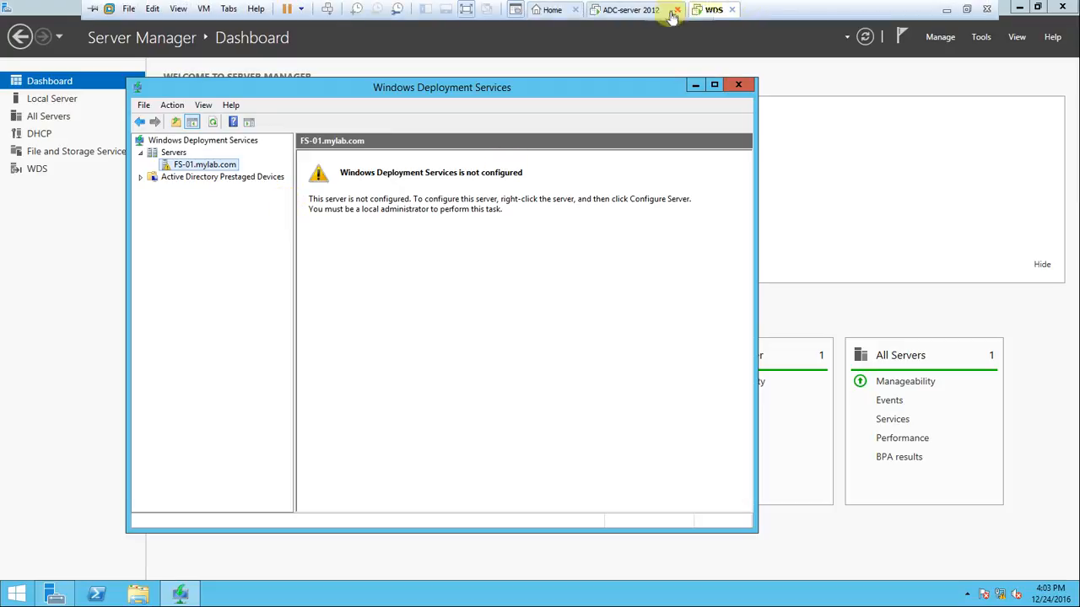
Switch to File Explorer and check This PC for the Windows 7 installation disc in the DVD drive
{"action": "left_click", "coordinate": [137, 595]}
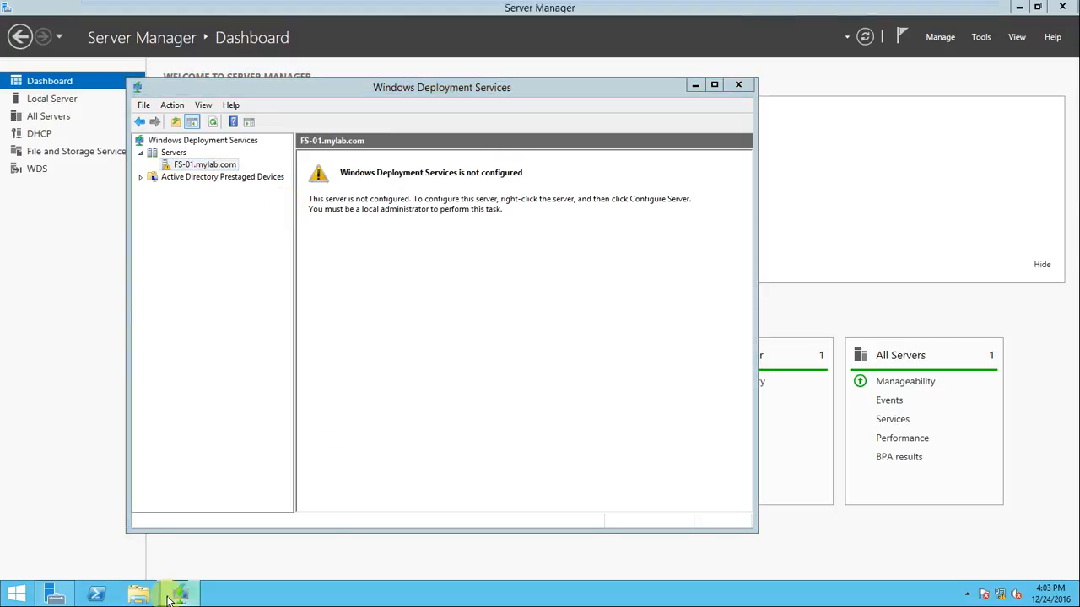
{"action": "left_click", "coordinate": [181, 594]}
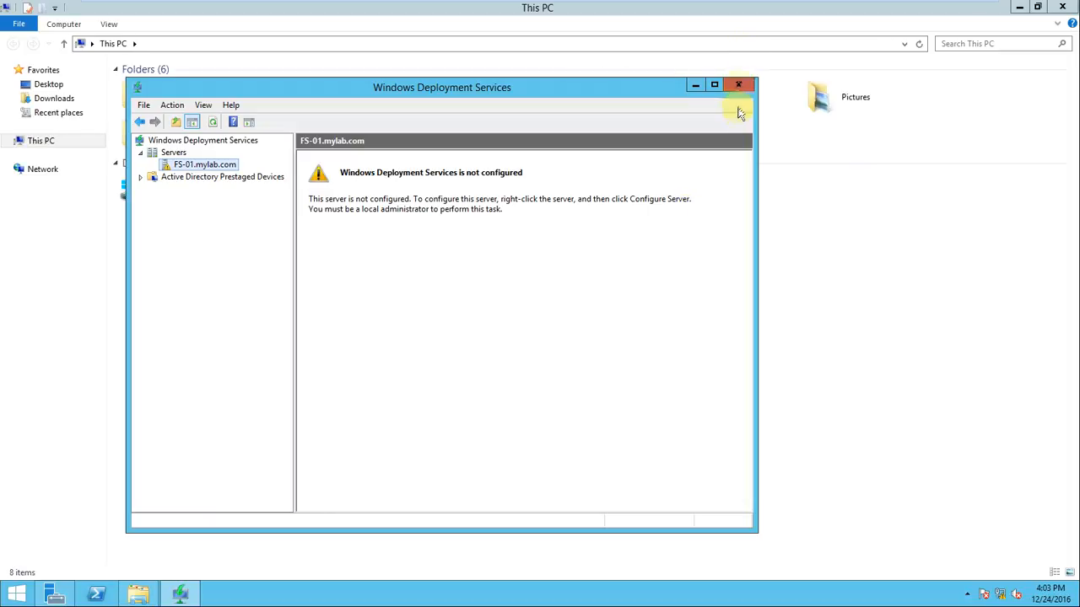
{"action": "left_click", "coordinate": [181, 594]}
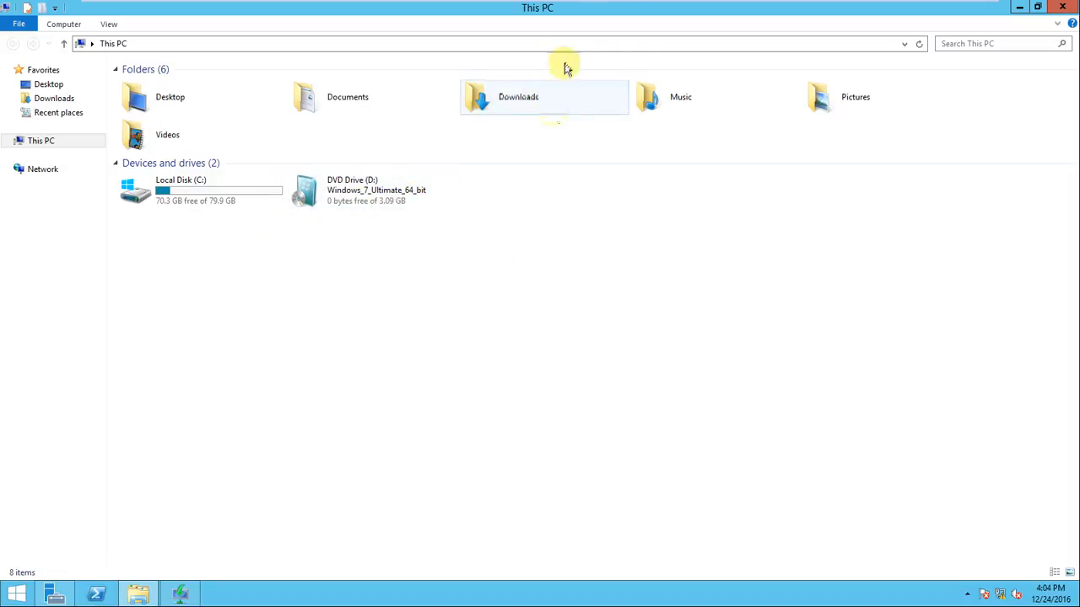
{"action": "mouse_move", "coordinate": [608, 4]}
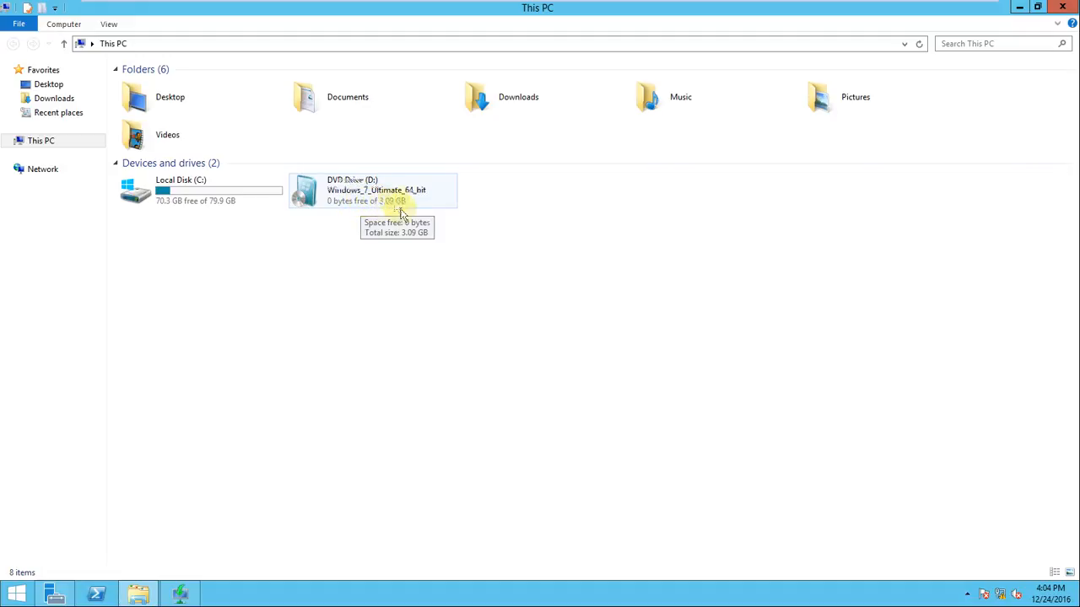
{"action": "mouse_move", "coordinate": [670, 7]}
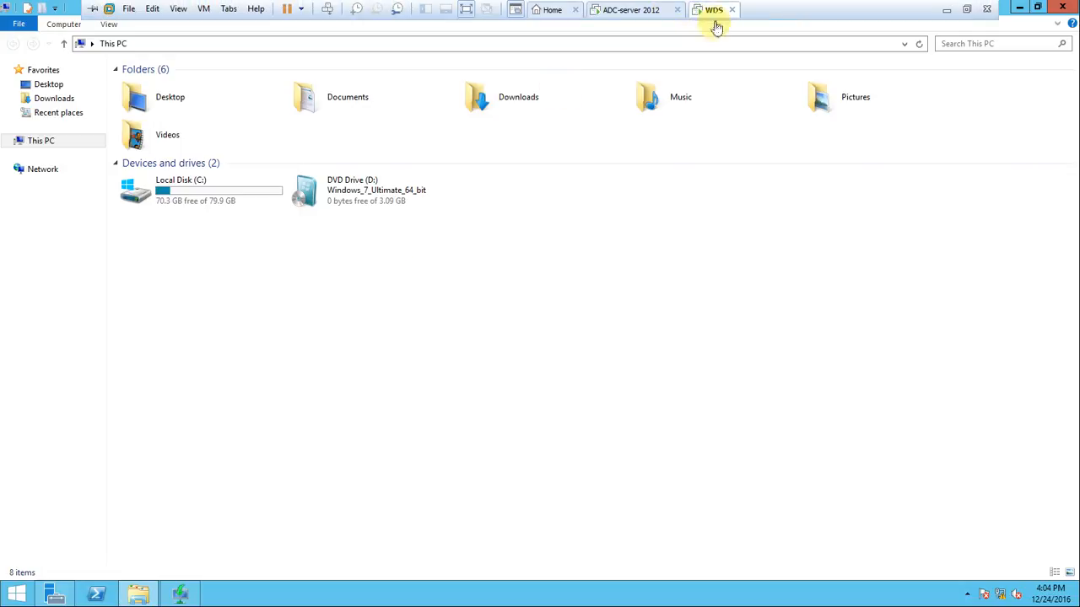
Return to Windows Deployment Services and start the configuration wizard for the FS-01.mylab.com server
{"action": "left_click", "coordinate": [179, 594]}
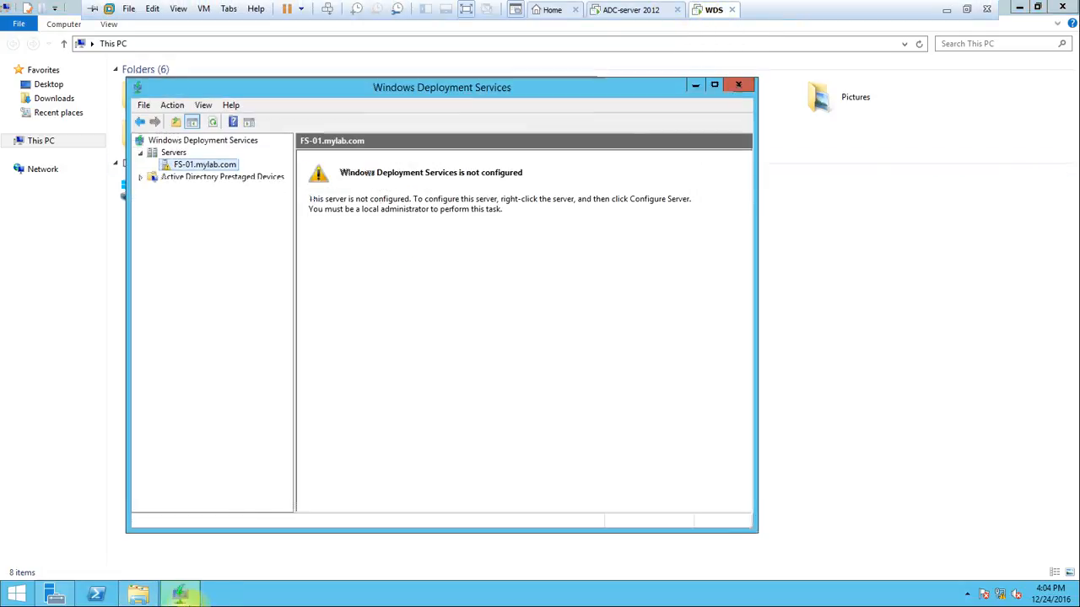
{"action": "right_click", "coordinate": [172, 164]}
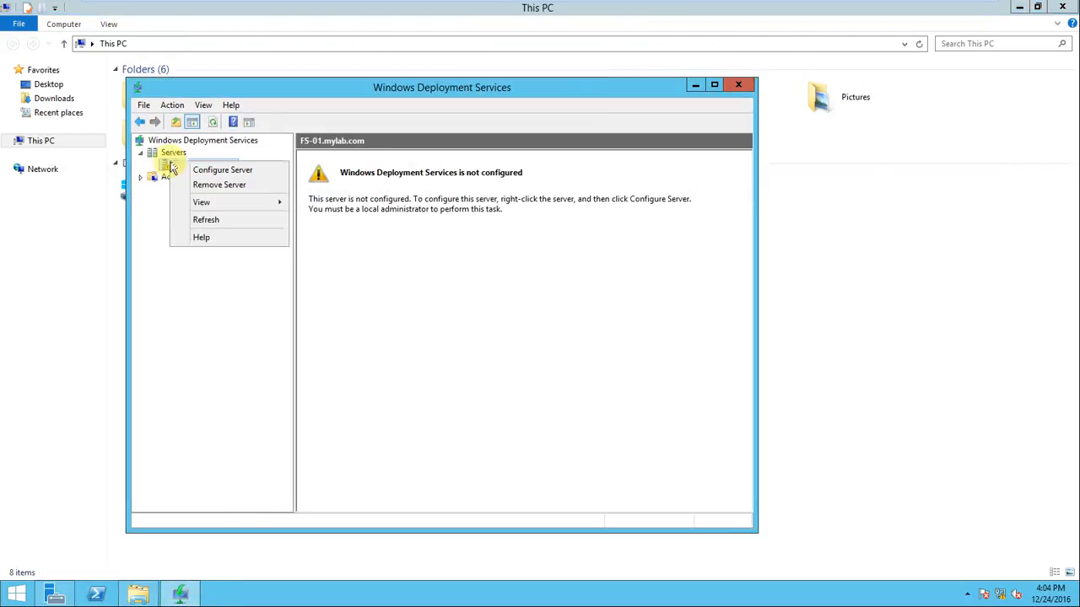
{"action": "left_click", "coordinate": [202, 172]}
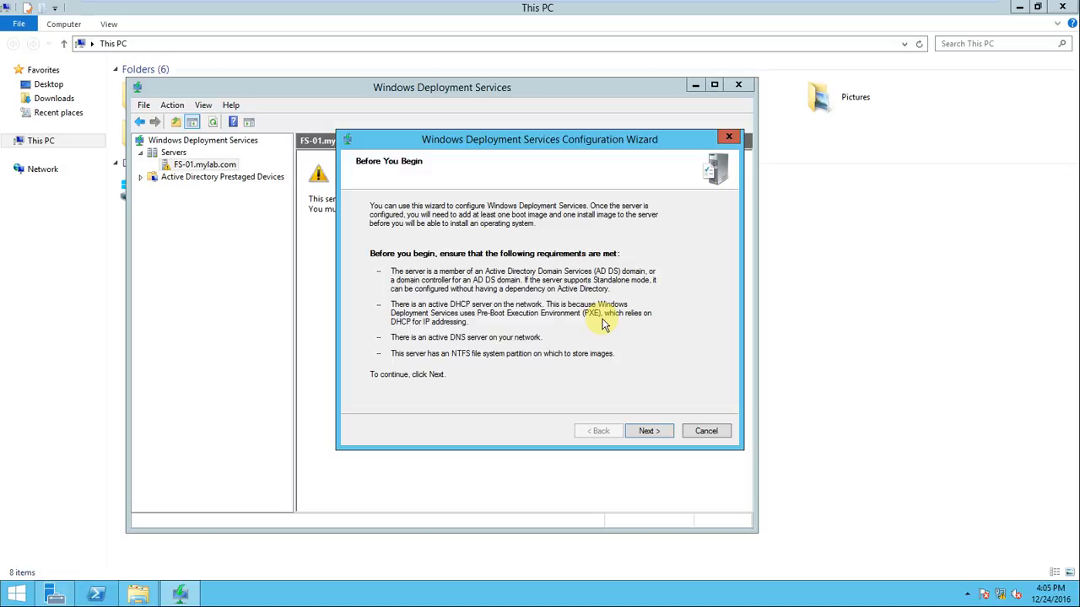
Switch to File Explorer and open the sources folder on the Windows 7 DVD in drive D:
{"action": "left_click", "coordinate": [138, 594]}
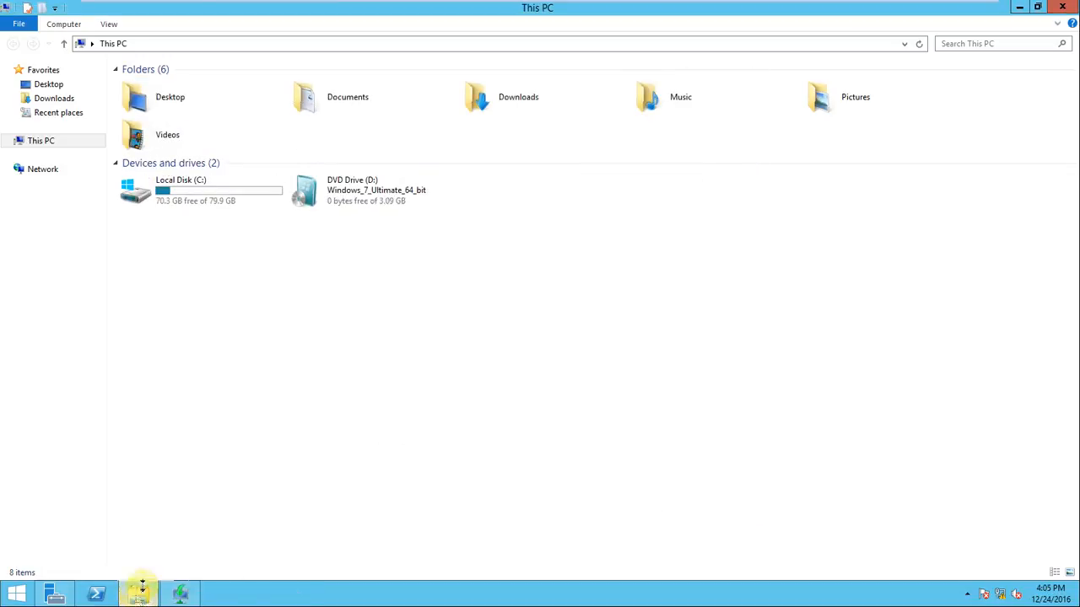
{"action": "left_click", "coordinate": [361, 204]}
{"action": "right_click", "coordinate": [361, 205]}
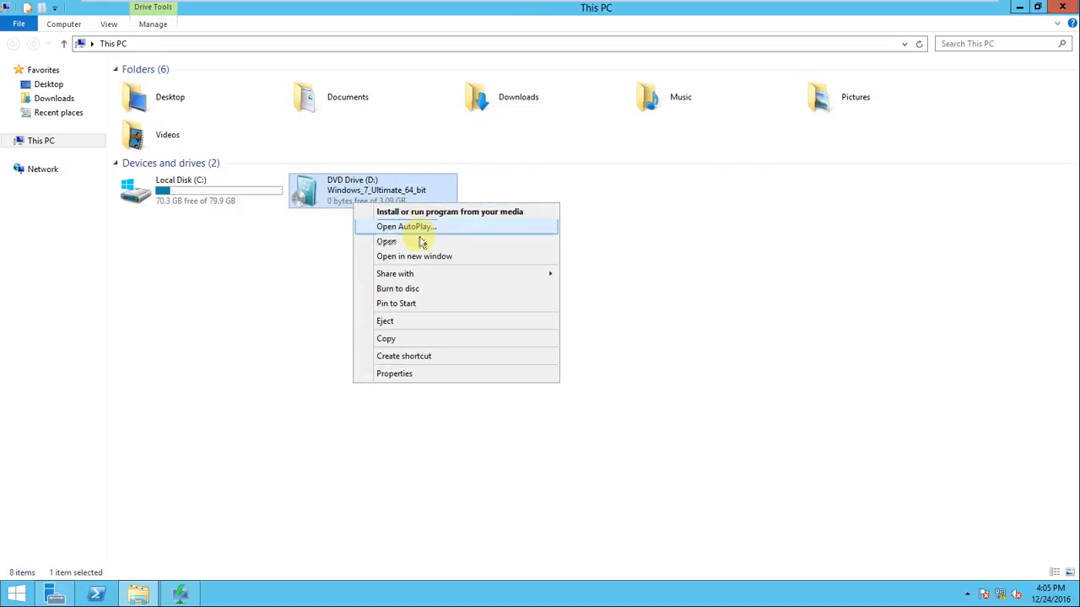
{"action": "left_click", "coordinate": [422, 243]}
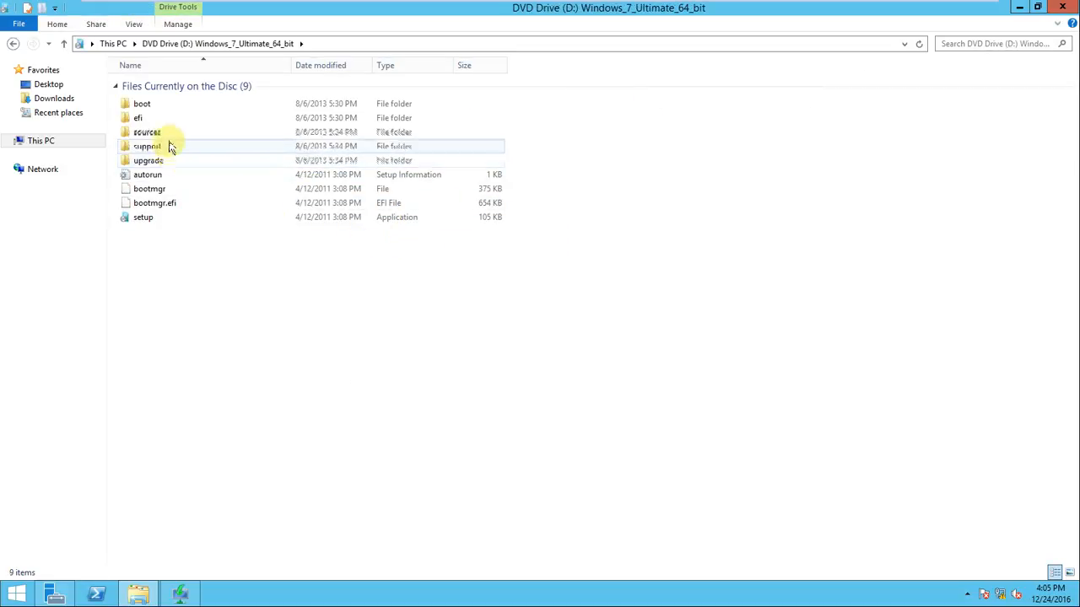
{"action": "double_click", "coordinate": [168, 139]}
{"action": "left_click", "coordinate": [215, 176]}
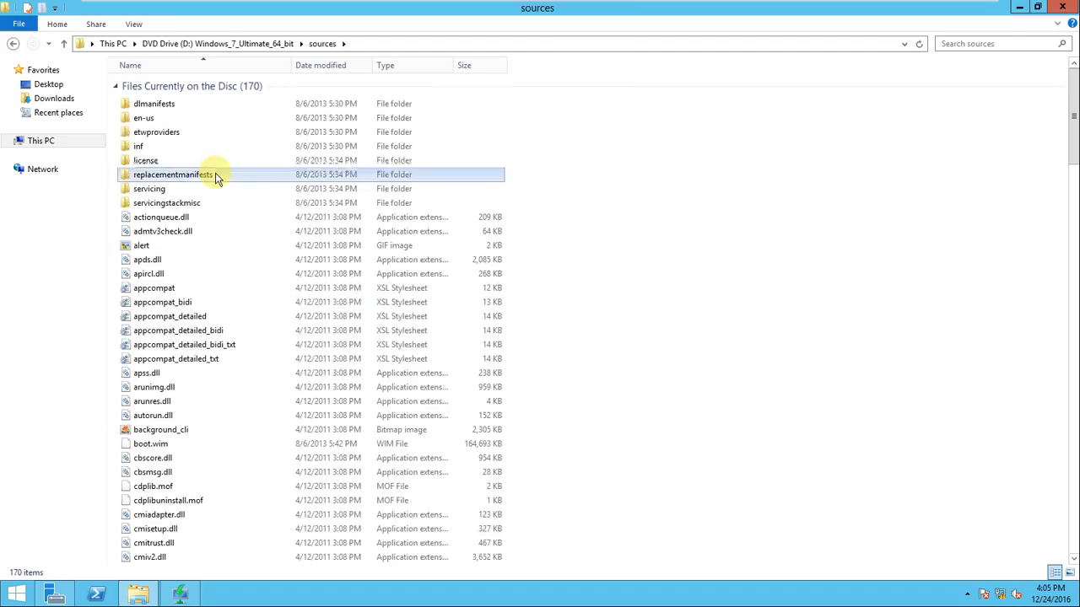
Locate the install.wim and boot.wim image files in the sources folder
{"action": "key", "text": "w"}
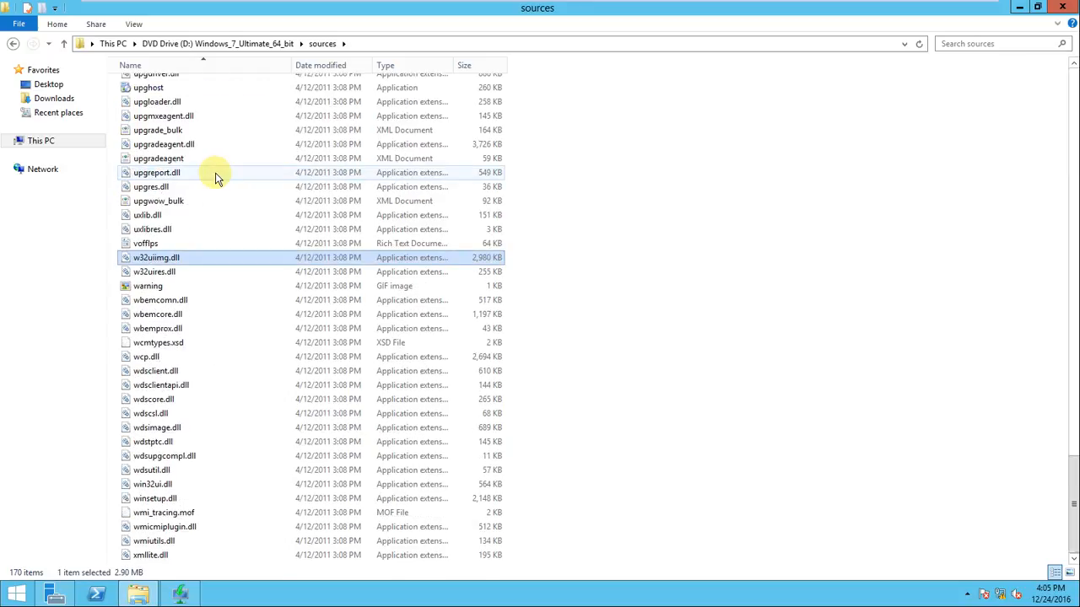
{"action": "key", "text": "i"}
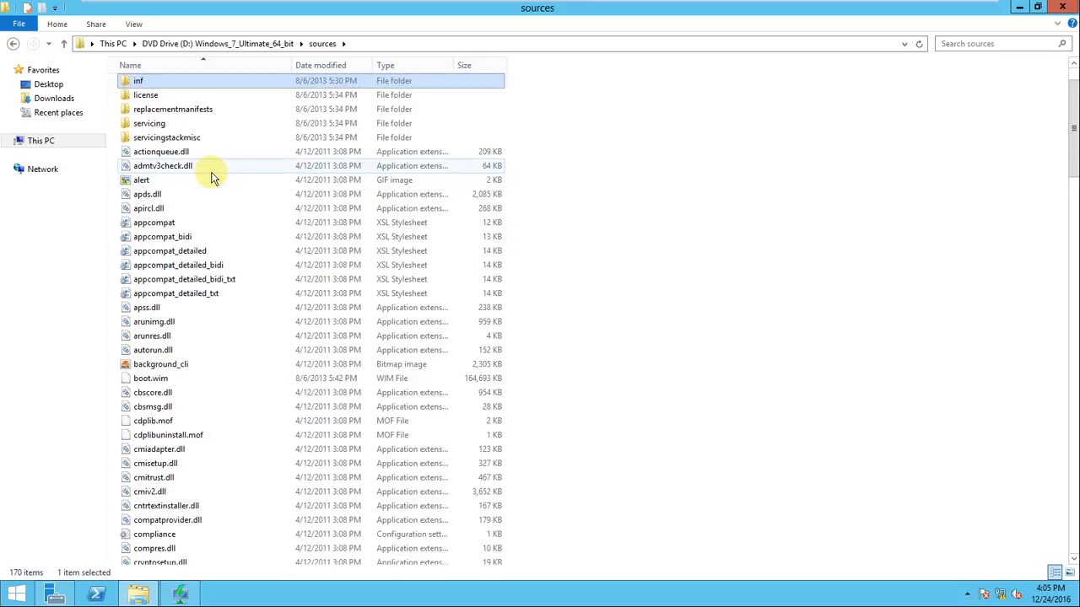
{"action": "key", "text": "i"}
{"action": "key", "text": "i"}
{"action": "key", "text": "i"}
{"action": "key", "text": "i"}
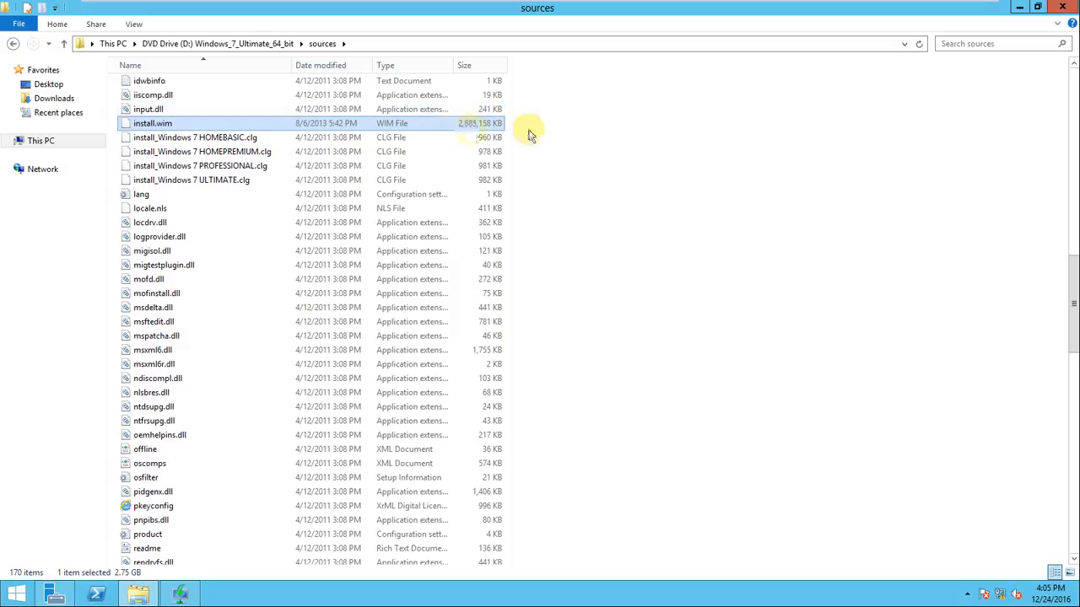
{"action": "left_click", "coordinate": [171, 95]}
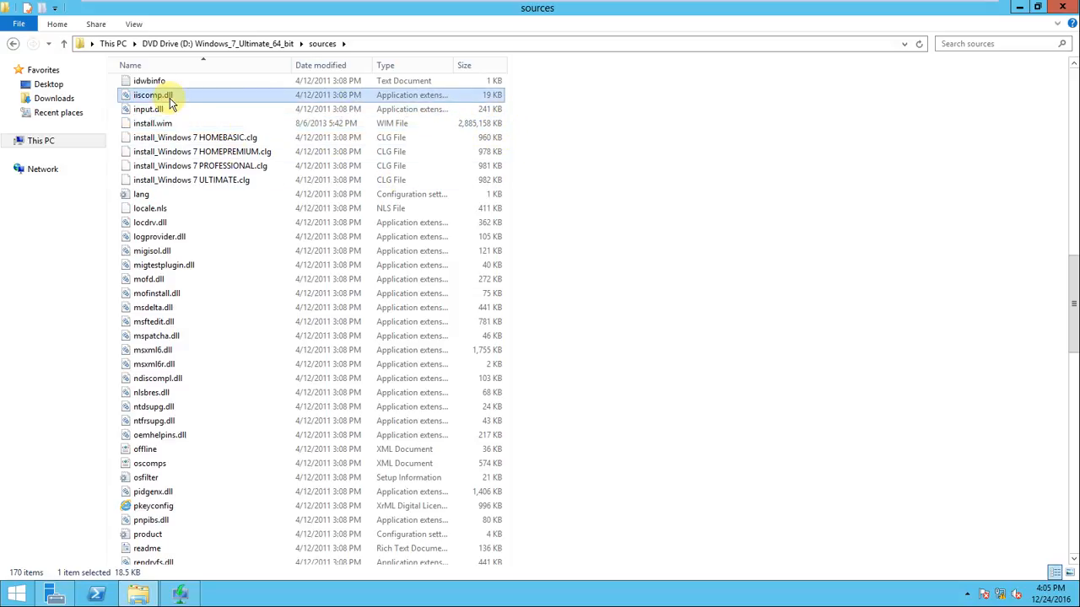
{"action": "type", "text": "boot"}
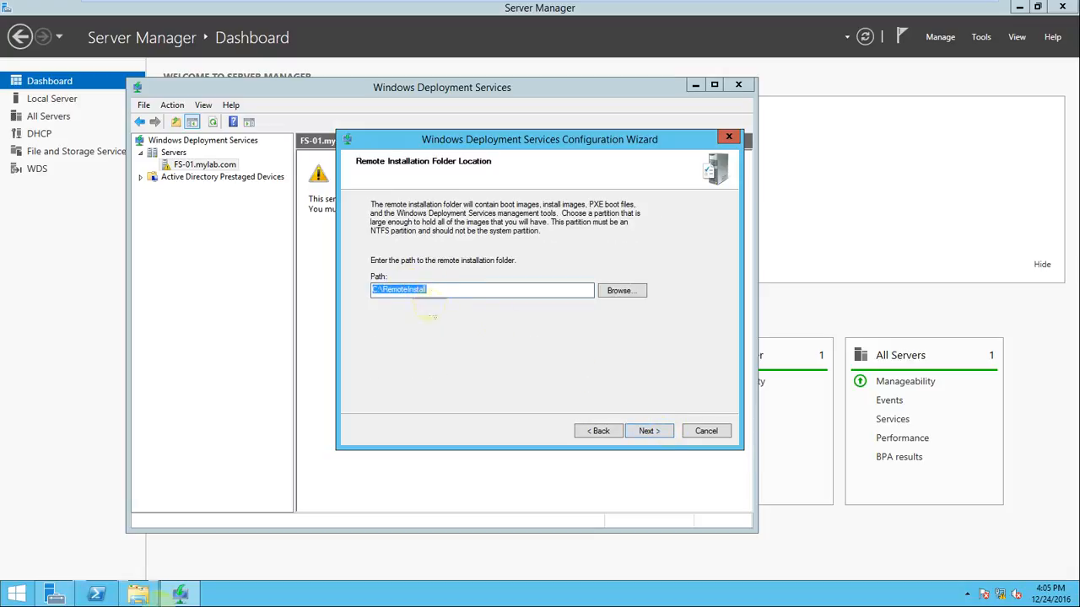
Delete the existing RemoteInstall folder from drive C: and return to the remote installation folder page of the deployment wizard
{"action": "left_click", "coordinate": [138, 593]}
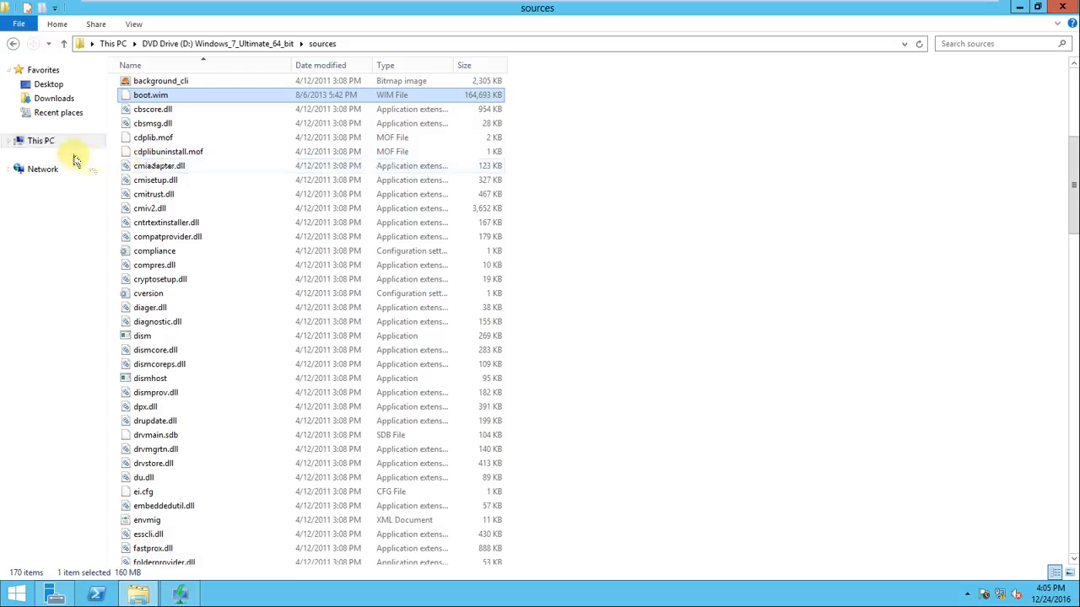
{"action": "left_click", "coordinate": [50, 141]}
{"action": "double_click", "coordinate": [196, 209]}
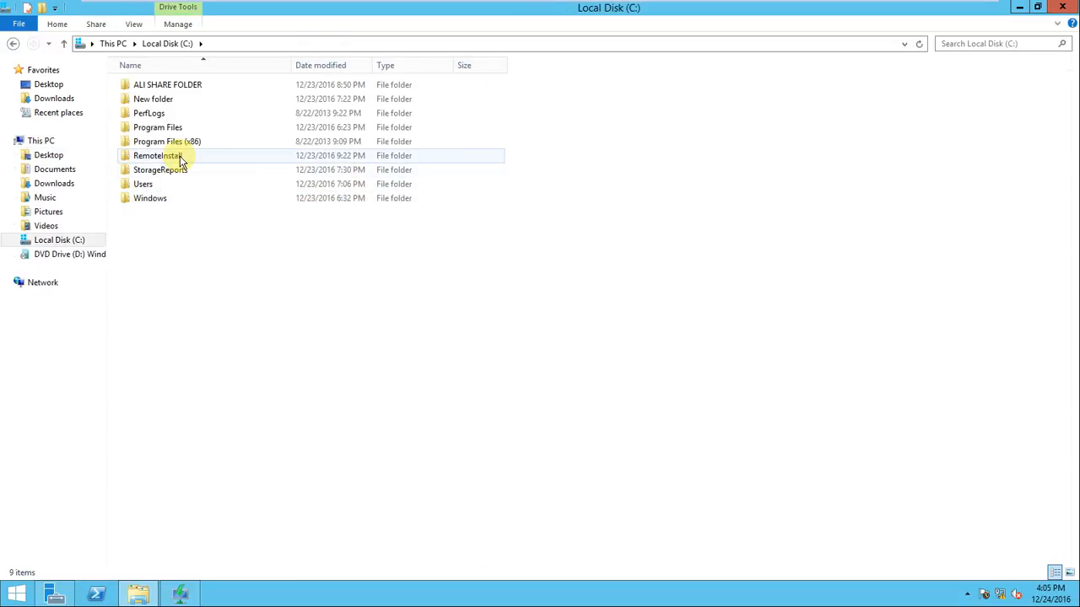
{"action": "left_click", "coordinate": [180, 158]}
{"action": "key", "text": "Delete"}
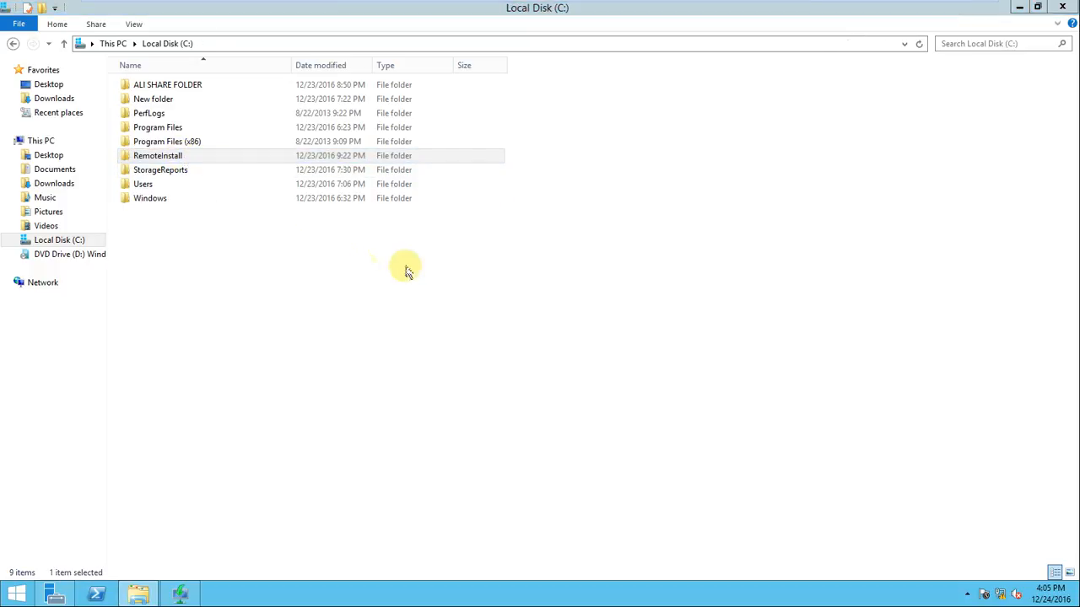
{"action": "right_click", "coordinate": [267, 276]}
{"action": "left_click", "coordinate": [317, 329]}
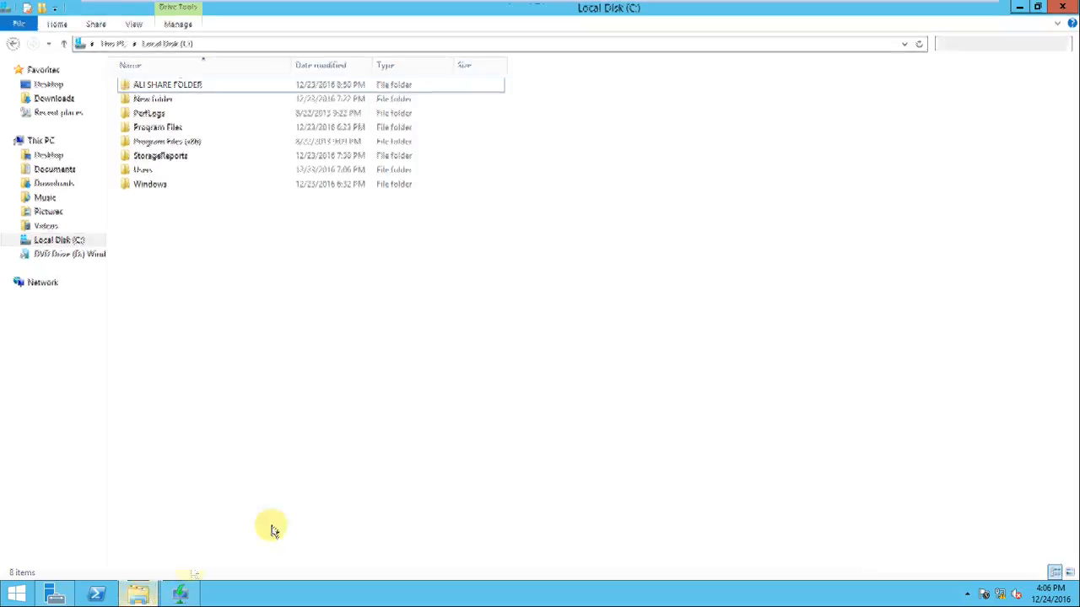
{"action": "left_click", "coordinate": [199, 598]}
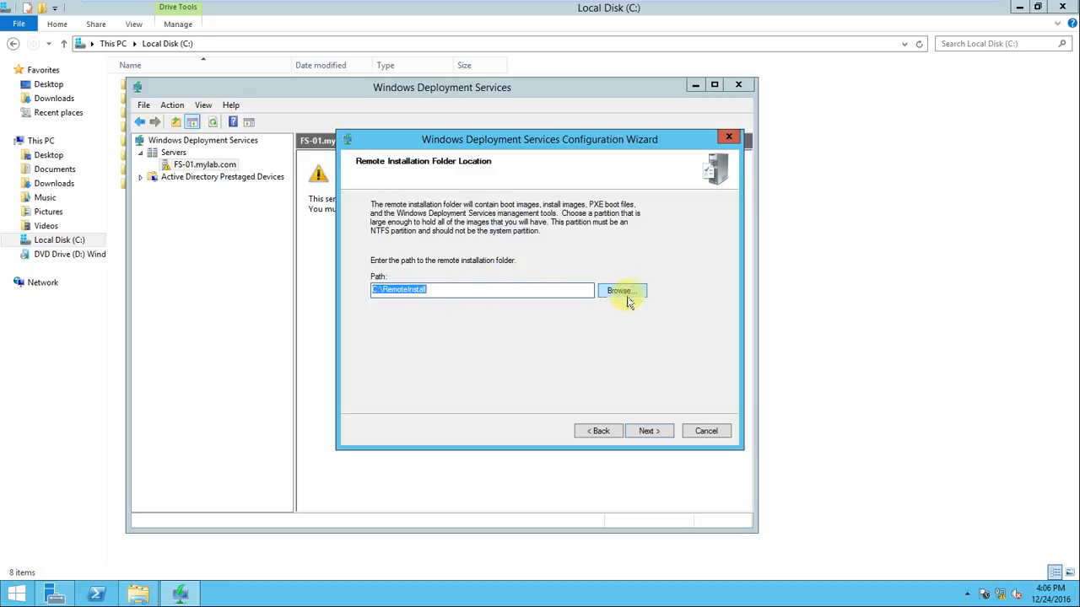
Complete the server configuration with C:\RemoteInstall on the system volume, keeping both proxy DHCP options enabled
{"action": "left_click", "coordinate": [646, 431]}
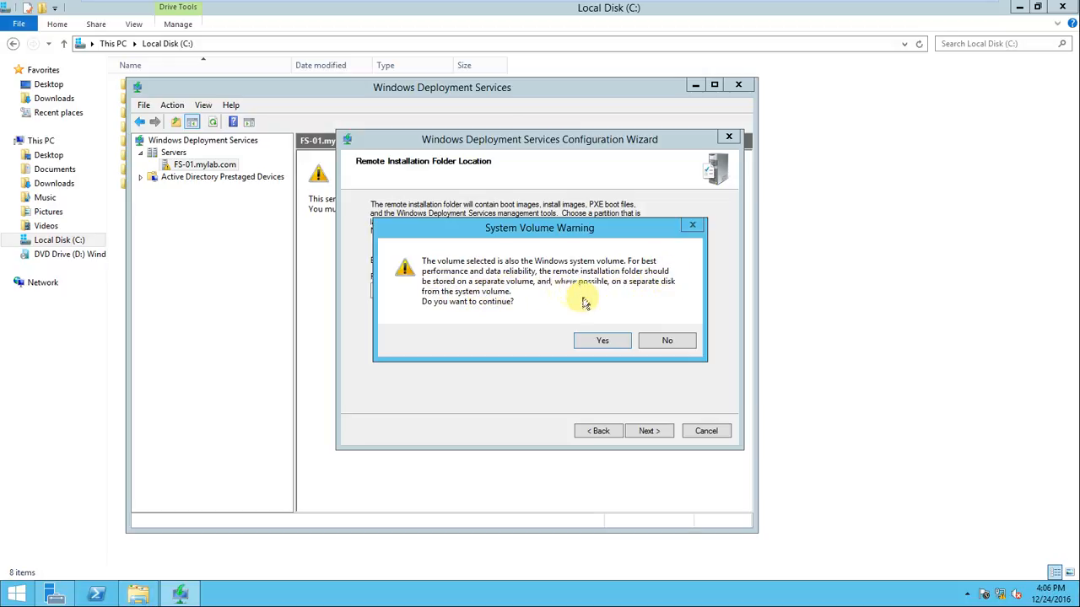
{"action": "left_click", "coordinate": [609, 344]}
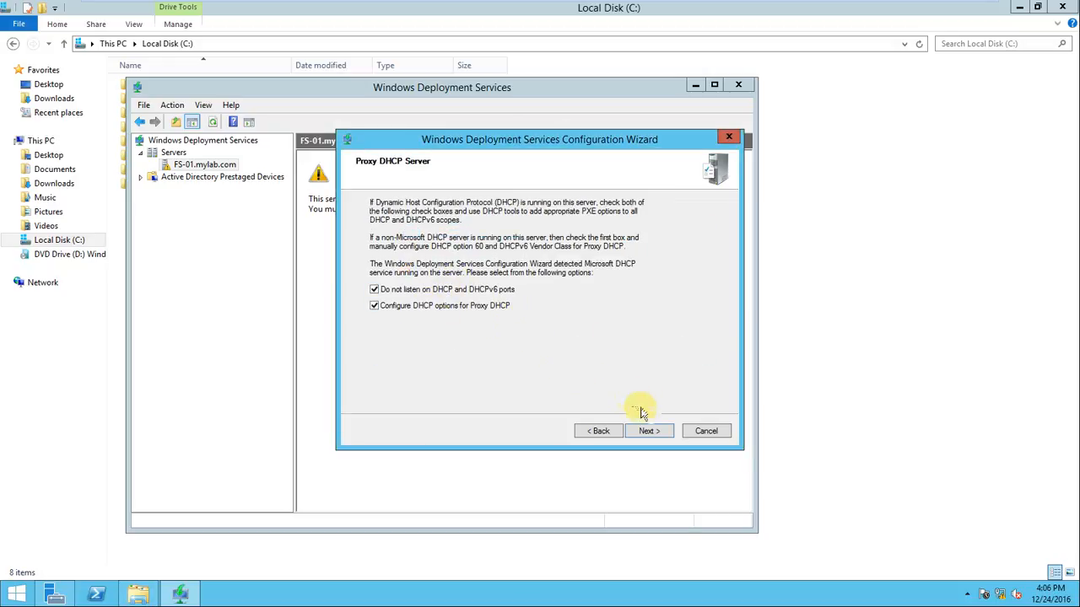
{"action": "left_click", "coordinate": [647, 430]}
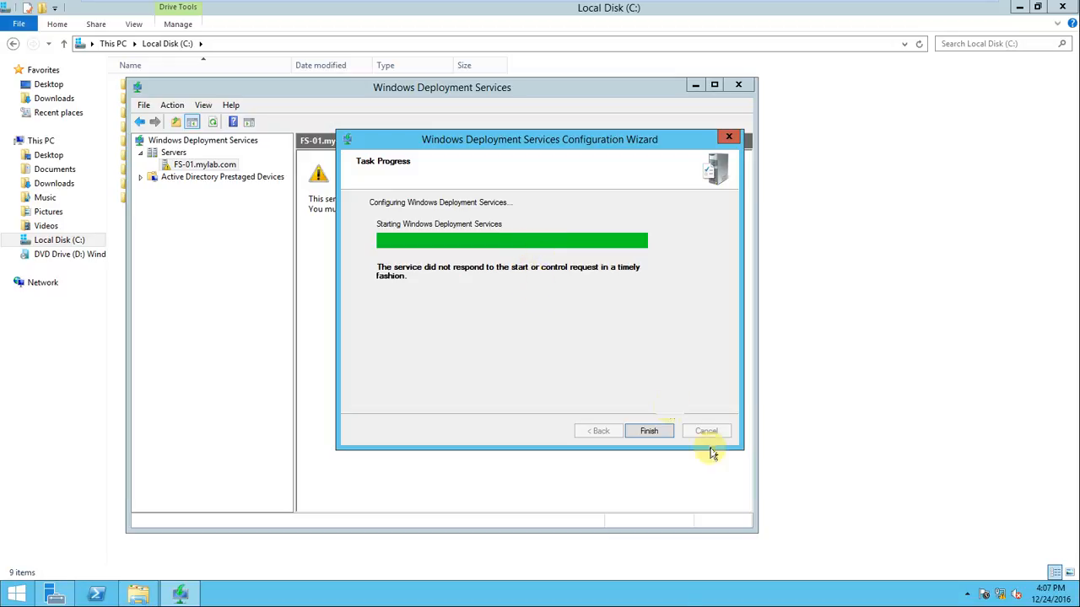
{"action": "left_click", "coordinate": [652, 431]}
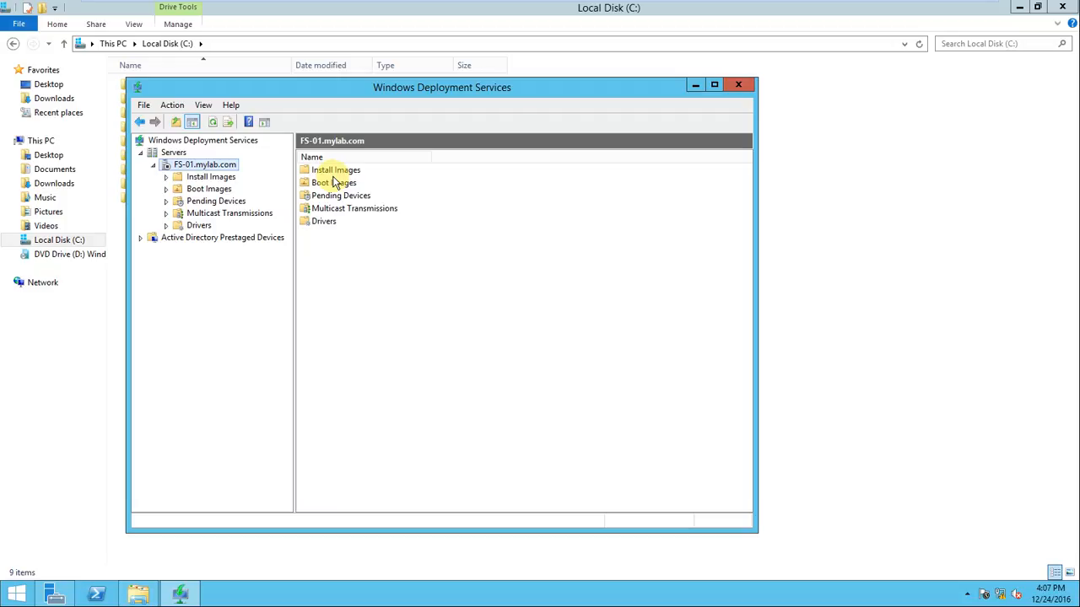
Start the deployment service on the FS-01.mylab.com server and dismiss the notification
{"action": "right_click", "coordinate": [180, 173]}
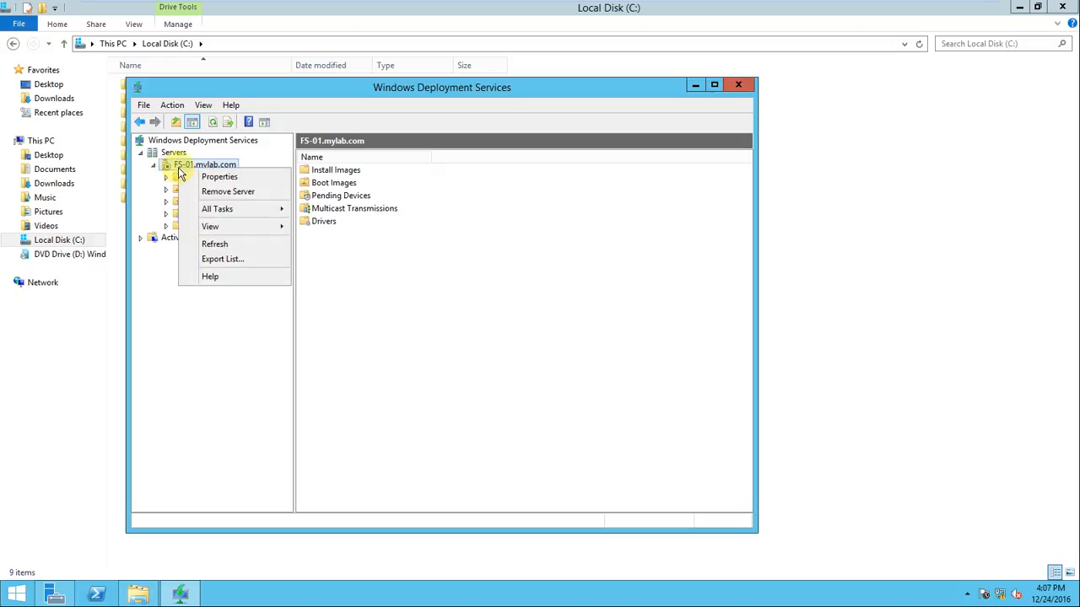
{"action": "mouse_move", "coordinate": [211, 209]}
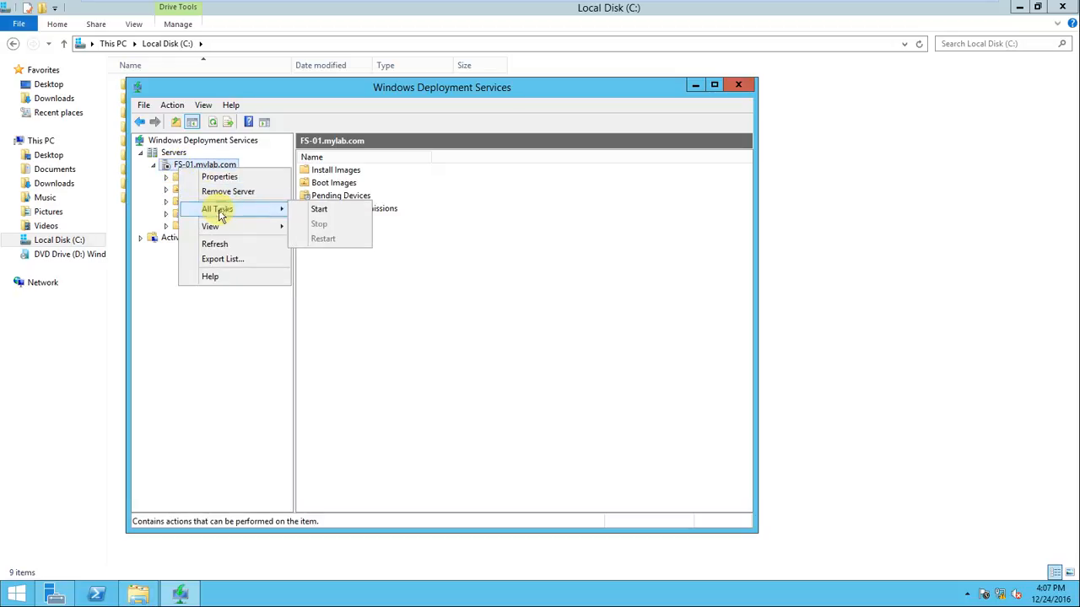
{"action": "left_click", "coordinate": [319, 210]}
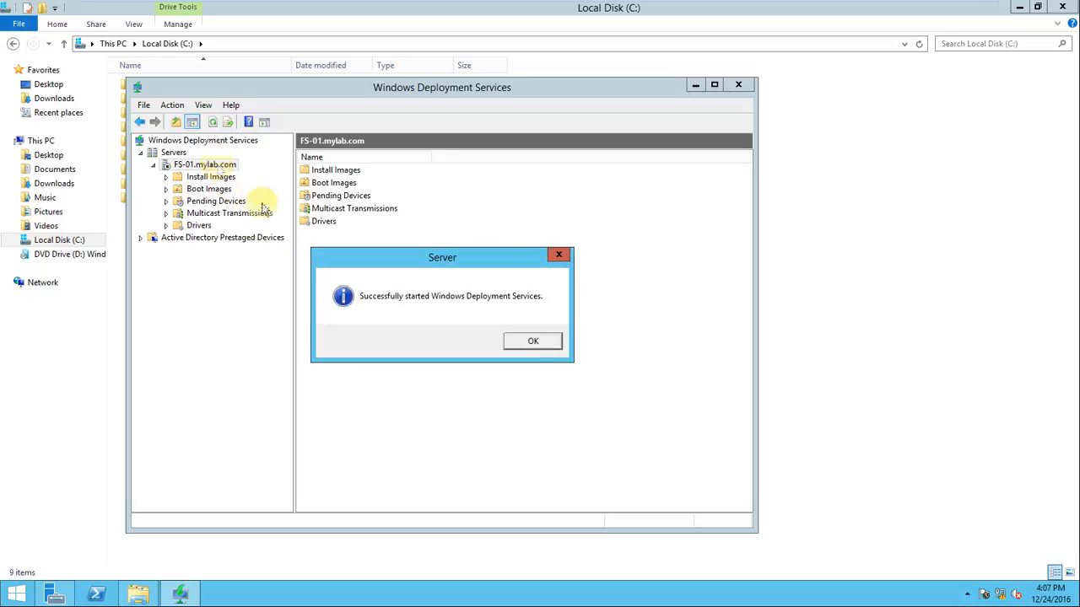
{"action": "left_click", "coordinate": [544, 342]}
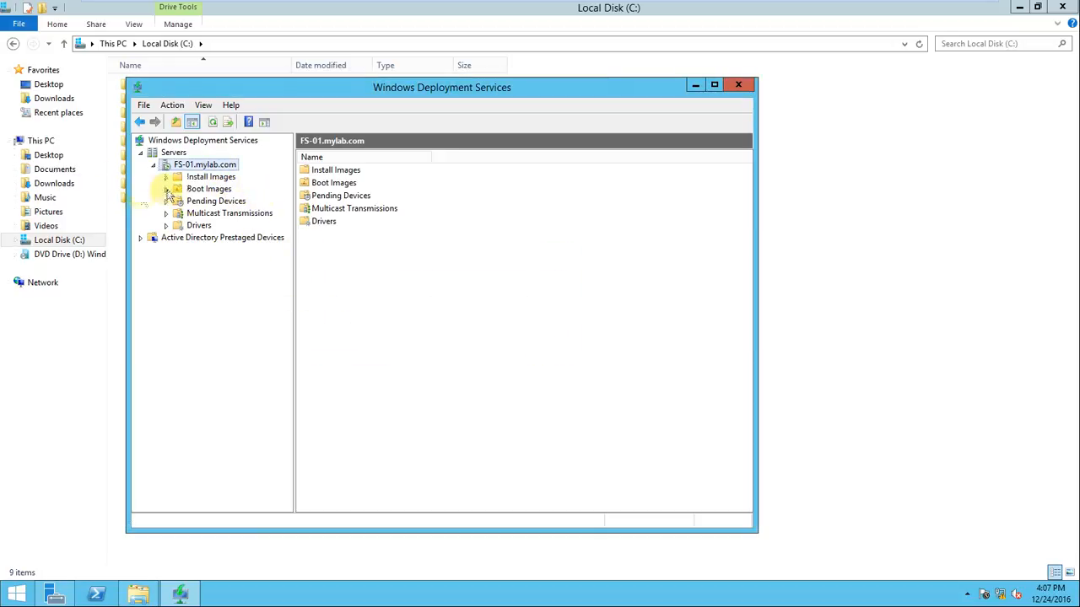
Look through the server's Install Images, Boot Images, Pending Devices and Drivers nodes
{"action": "left_click", "coordinate": [166, 177]}
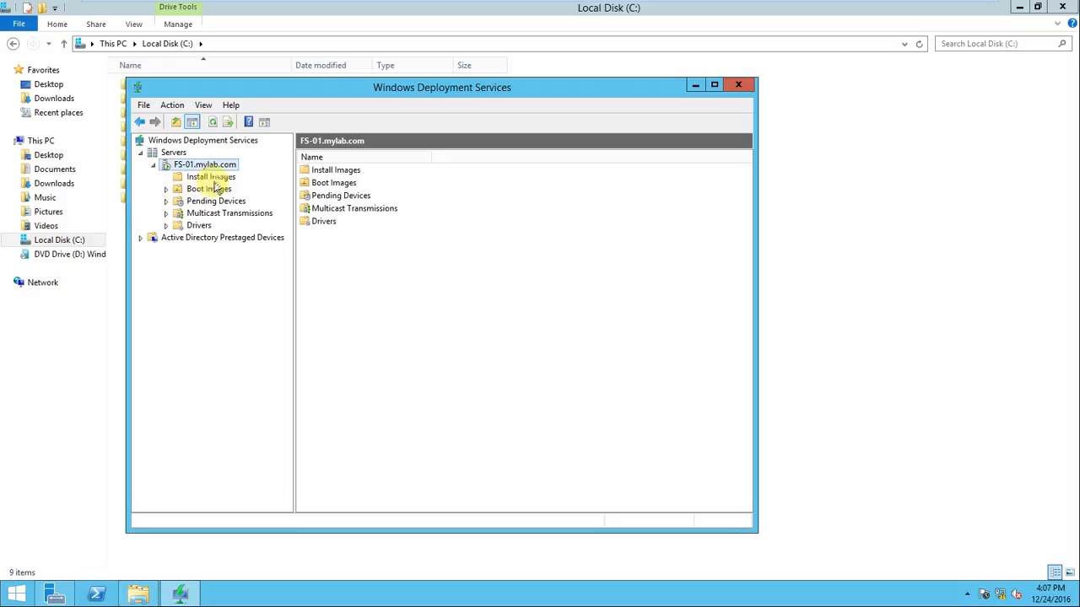
{"action": "left_click", "coordinate": [214, 180]}
{"action": "left_click", "coordinate": [217, 192]}
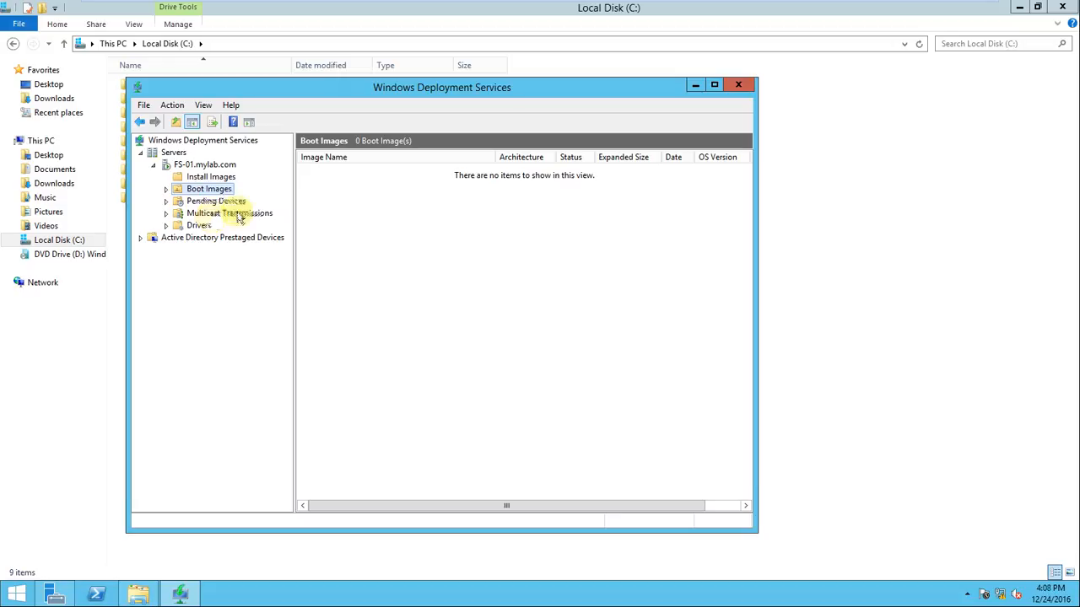
{"action": "left_click", "coordinate": [220, 204]}
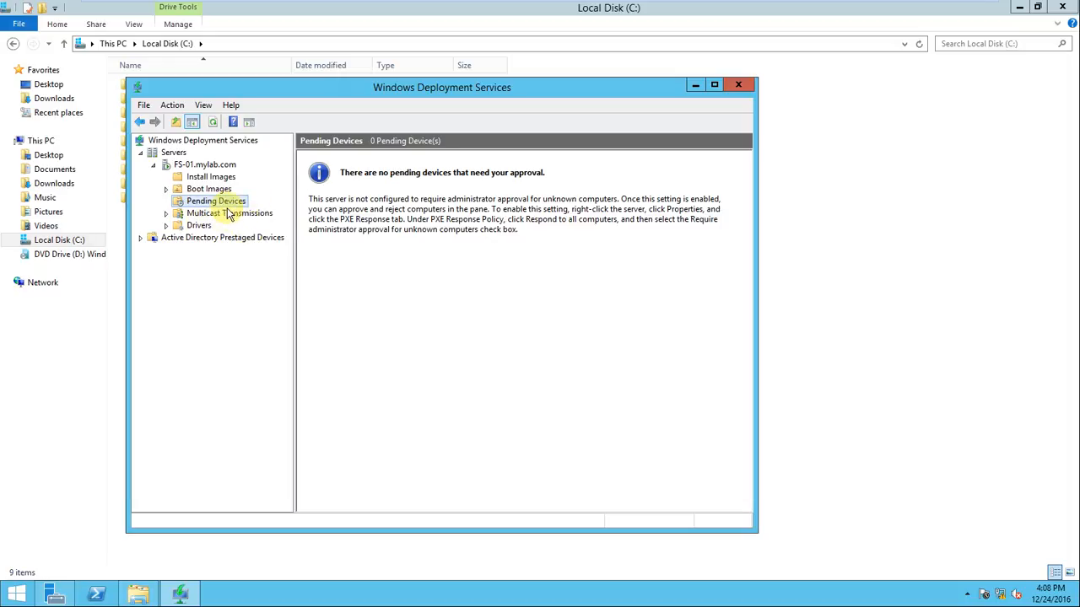
{"action": "left_click", "coordinate": [166, 226]}
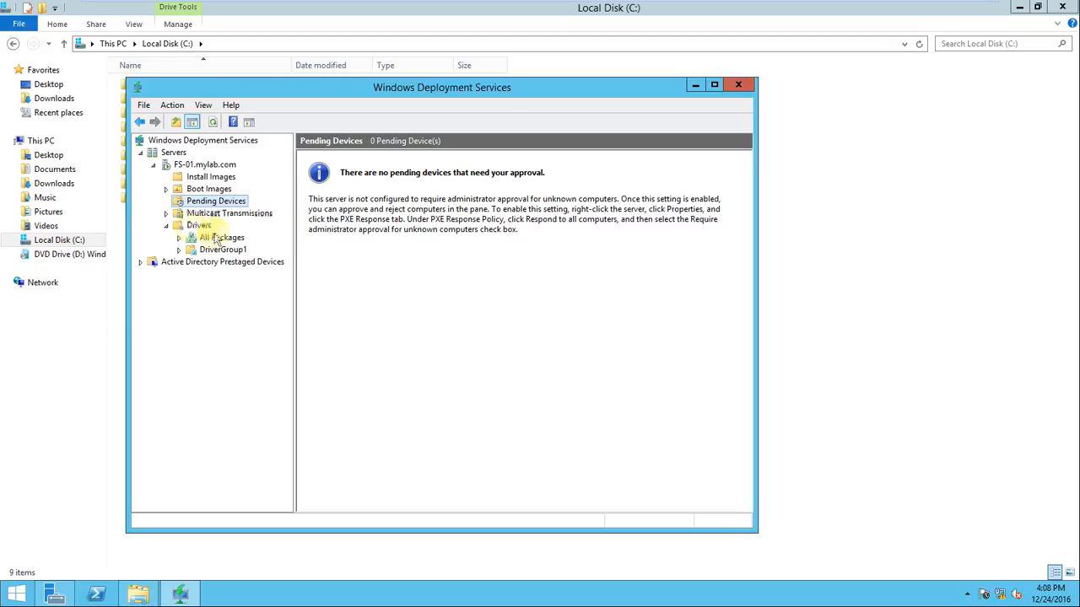
Begin adding an install image to the server, assigning it to a new image group named Win7
{"action": "left_click", "coordinate": [211, 177]}
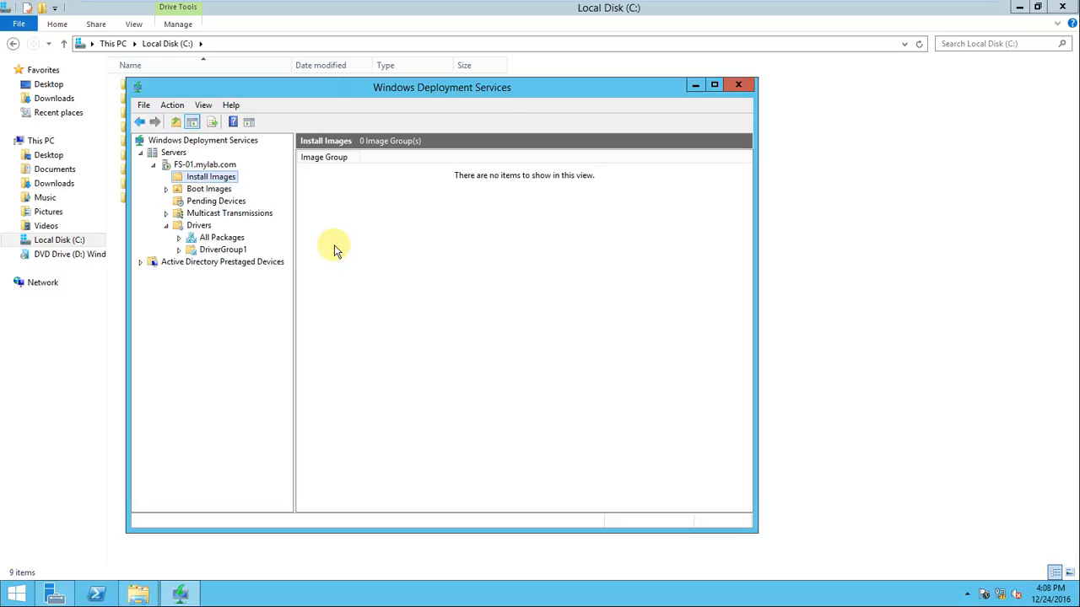
{"action": "right_click", "coordinate": [199, 181]}
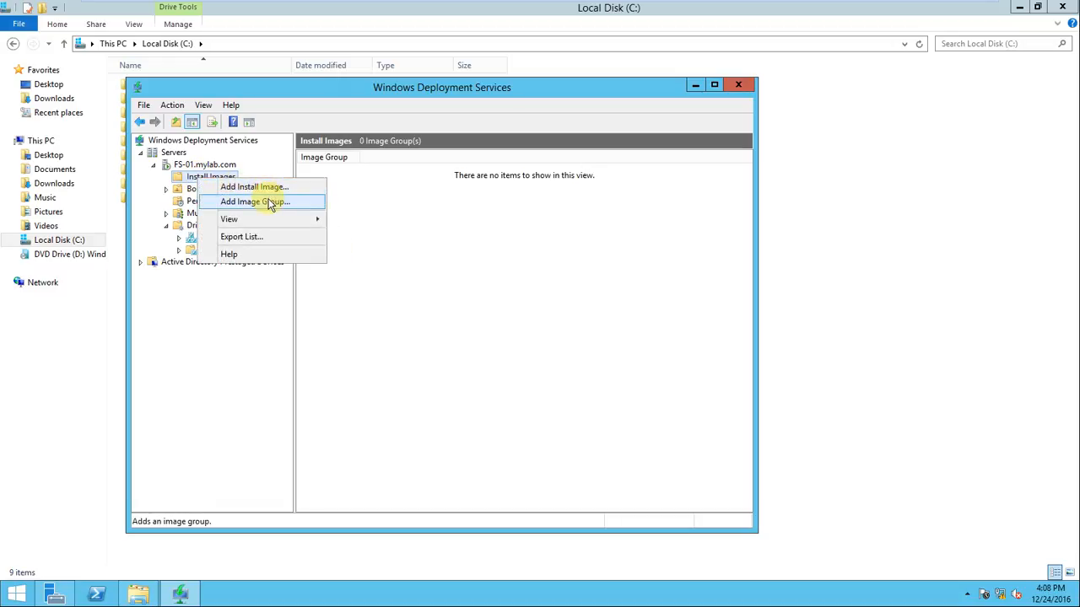
{"action": "left_click", "coordinate": [270, 187]}
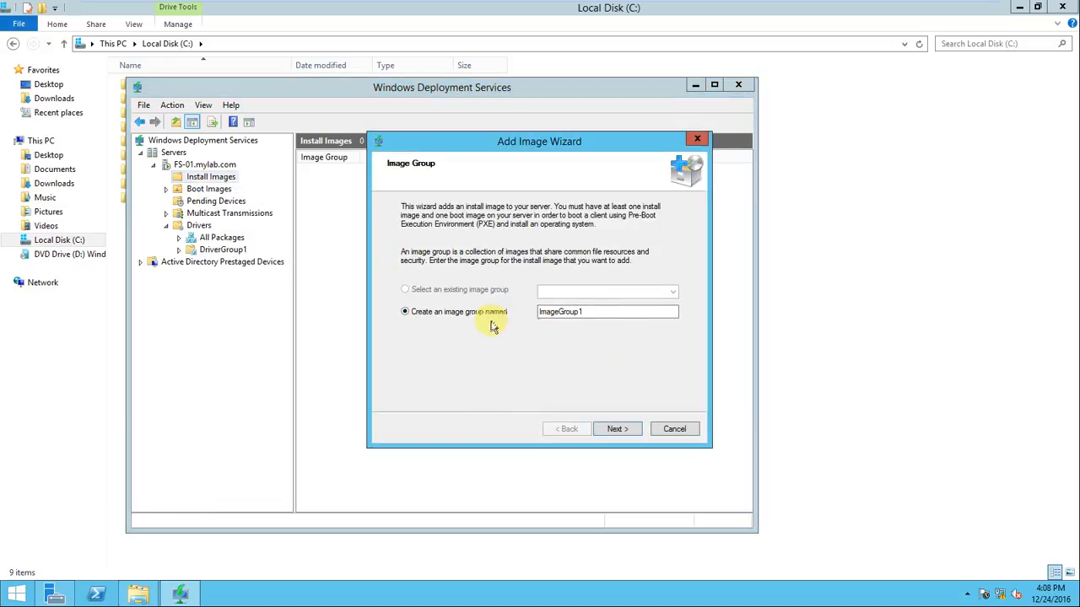
{"action": "left_click_drag", "start_coordinate": [604, 312], "coordinate": [506, 297]}
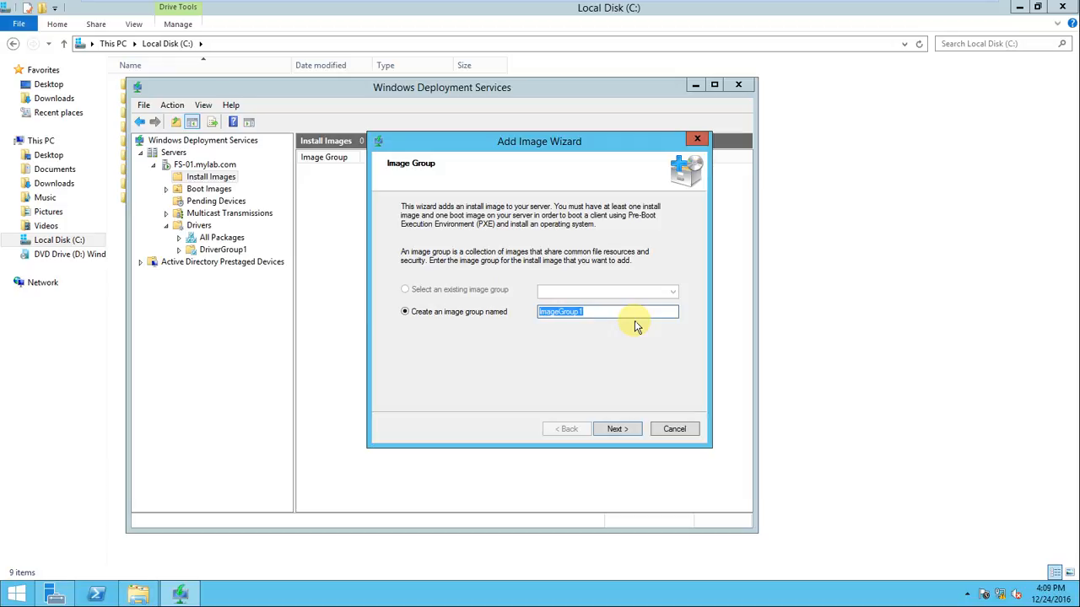
{"action": "type", "text": "M"}
{"action": "key", "text": "BackSpace"}
{"action": "type", "text": "Win7"}
{"action": "left_click", "coordinate": [616, 429]}
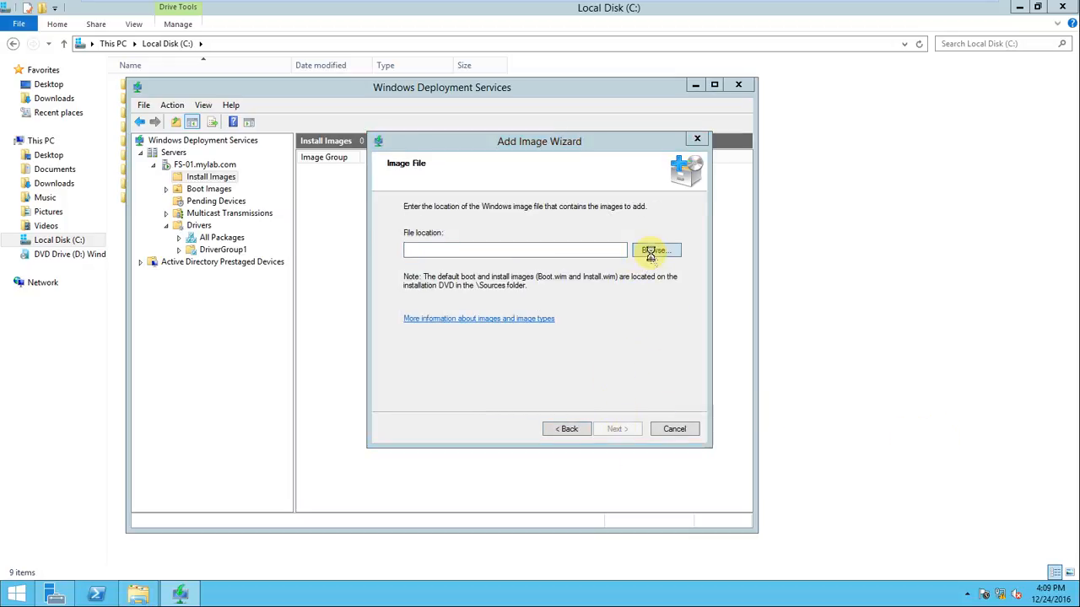
Choose install.wim from the DVD's sources folder as the install image file and proceed to its available images
{"action": "left_click", "coordinate": [652, 253]}
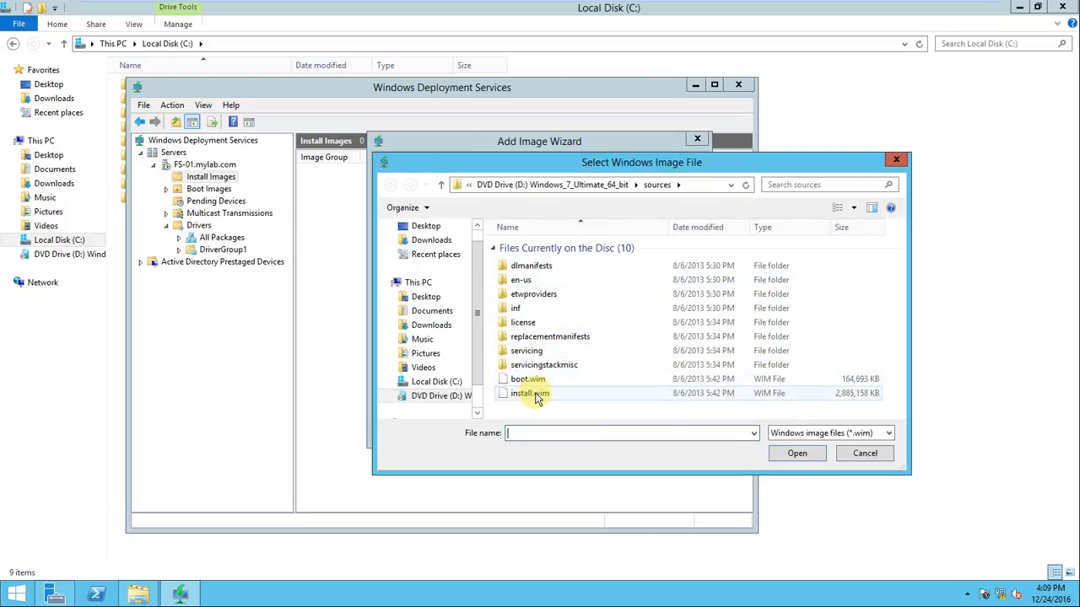
{"action": "left_click", "coordinate": [531, 393]}
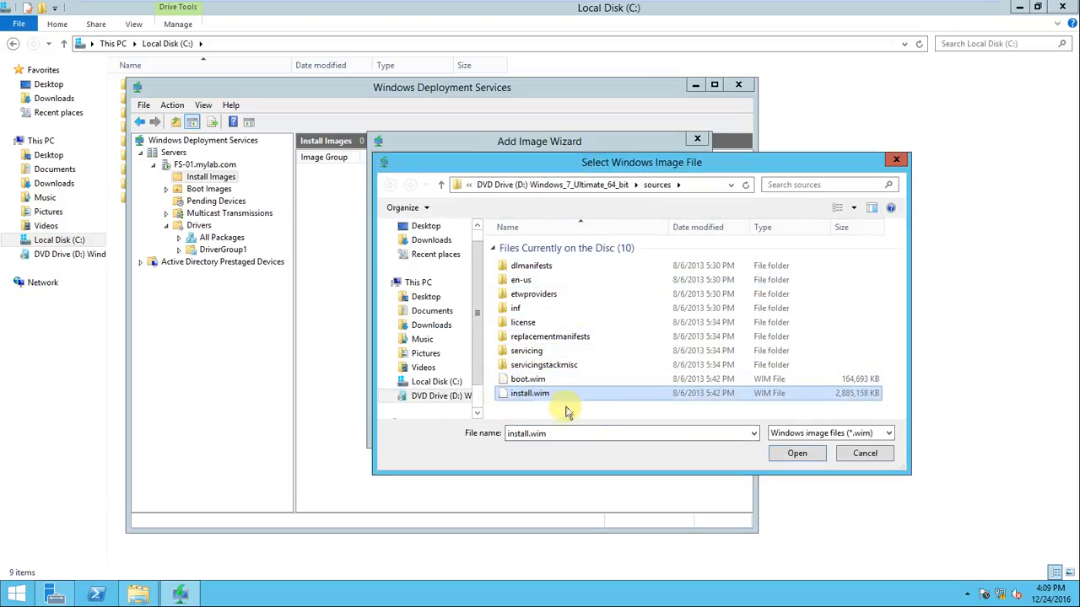
{"action": "left_click", "coordinate": [801, 455]}
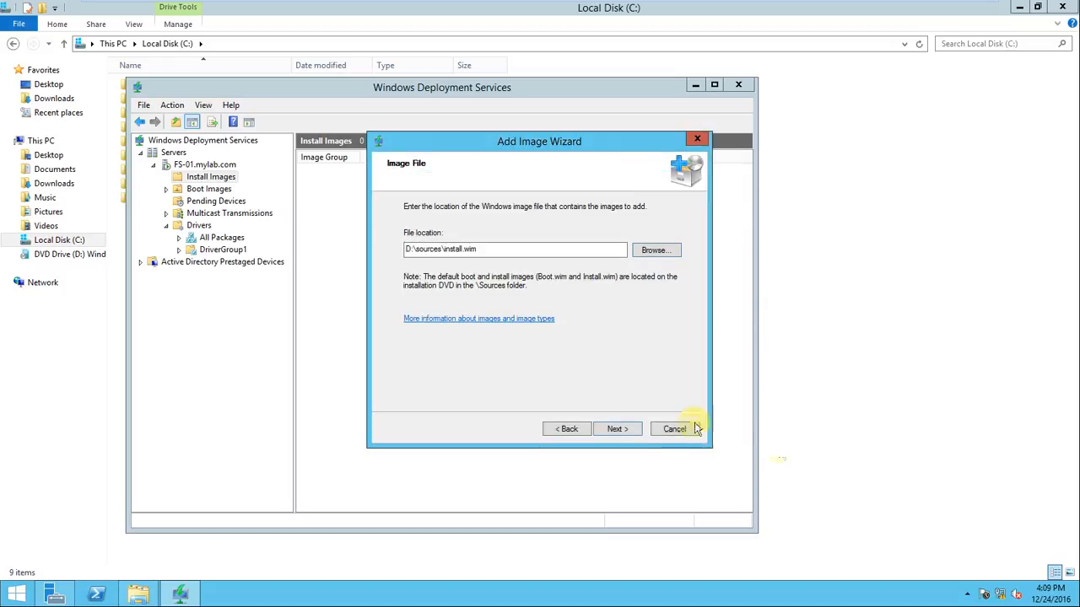
{"action": "left_click", "coordinate": [618, 429]}
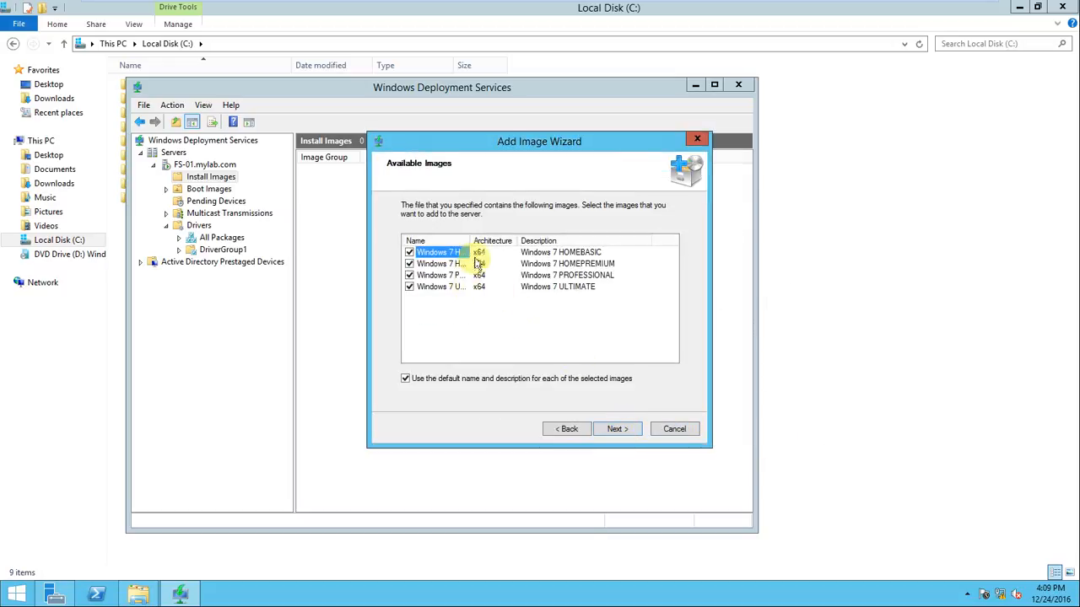
Keep only the Windows 7 ULTIMATE edition selected and add it to the server with its default name and description
{"action": "left_click_drag", "start_coordinate": [478, 240], "coordinate": [568, 240]}
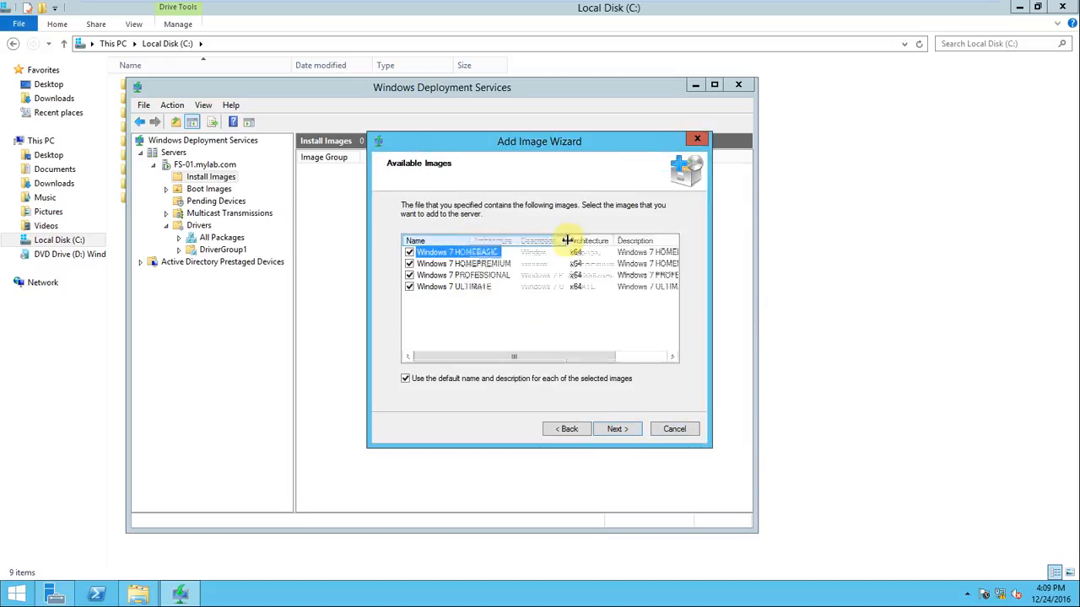
{"action": "left_click", "coordinate": [409, 275]}
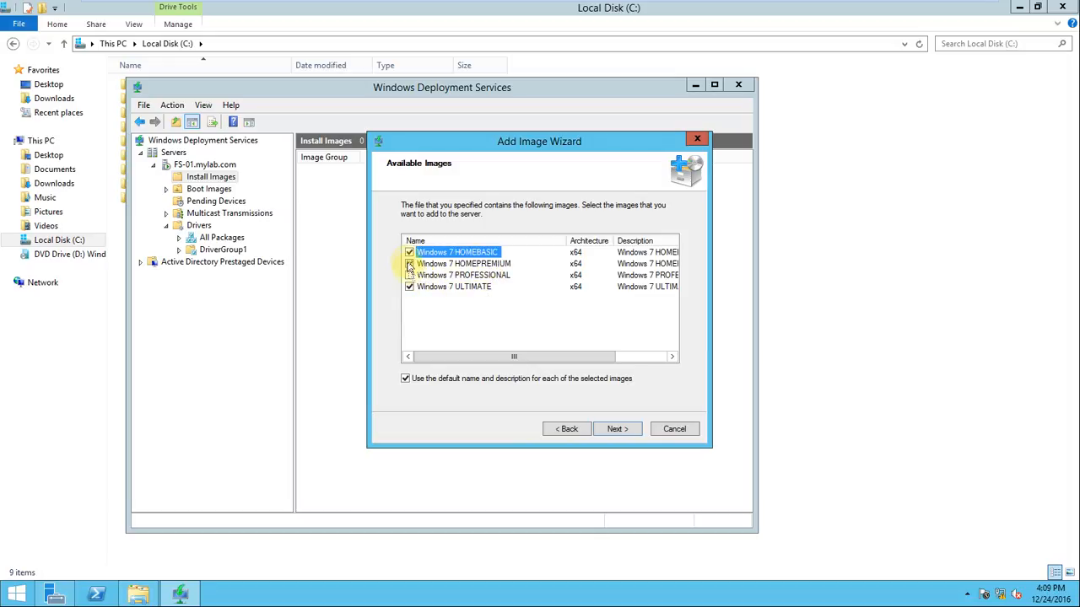
{"action": "left_click", "coordinate": [409, 253]}
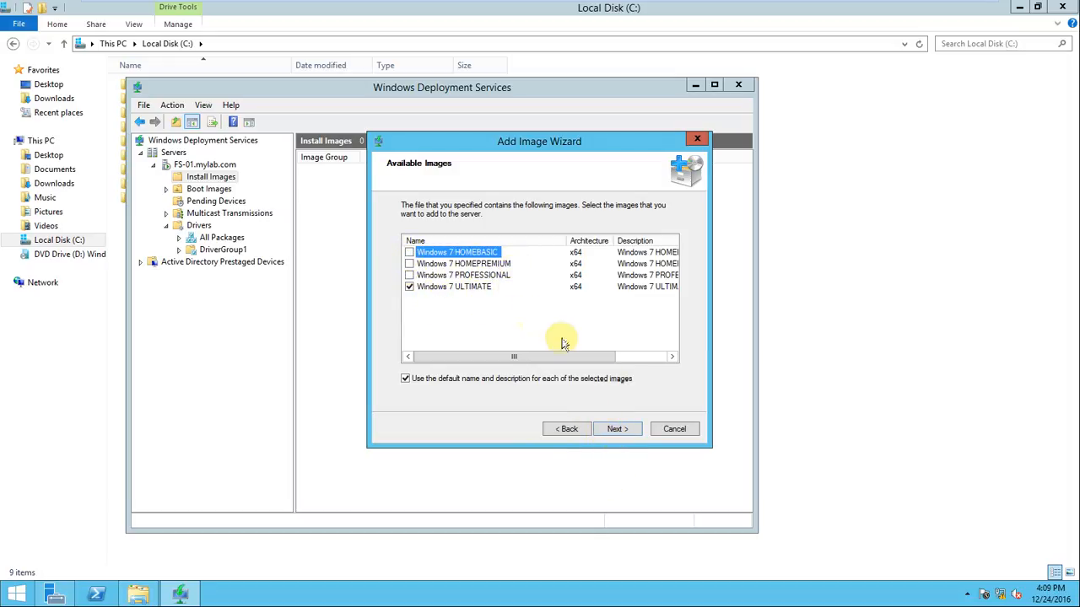
{"action": "left_click", "coordinate": [617, 429]}
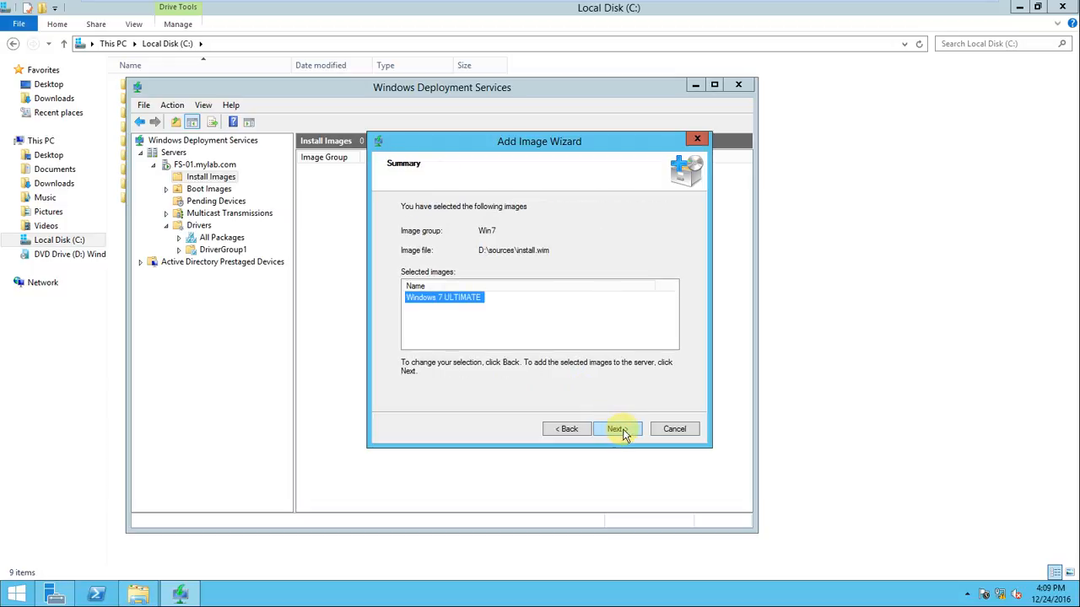
{"action": "left_click", "coordinate": [618, 429]}
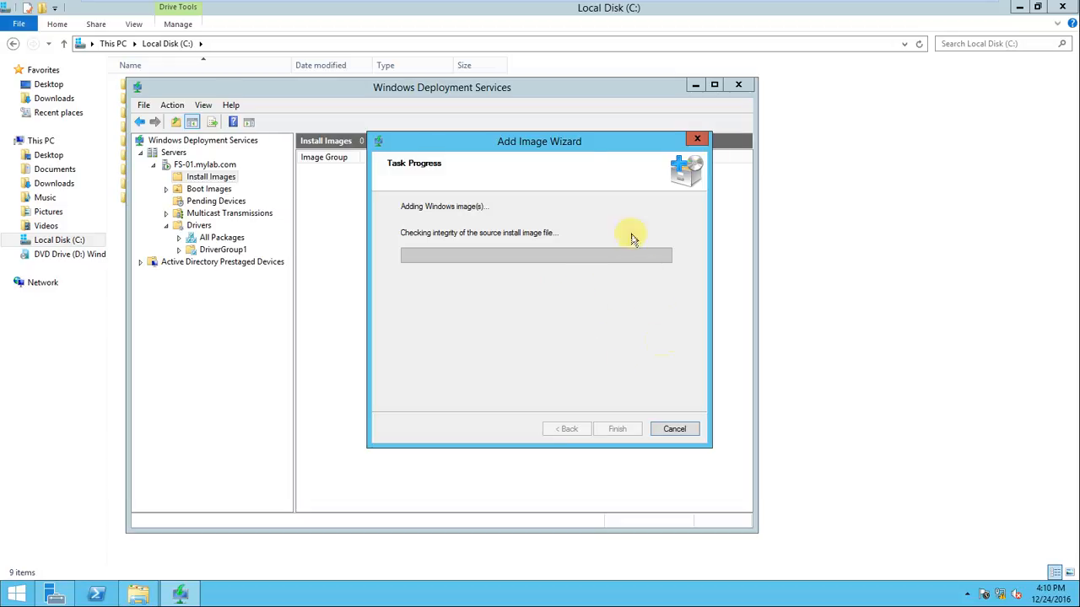
{"action": "left_click_drag", "start_coordinate": [636, 144], "coordinate": [717, 145]}
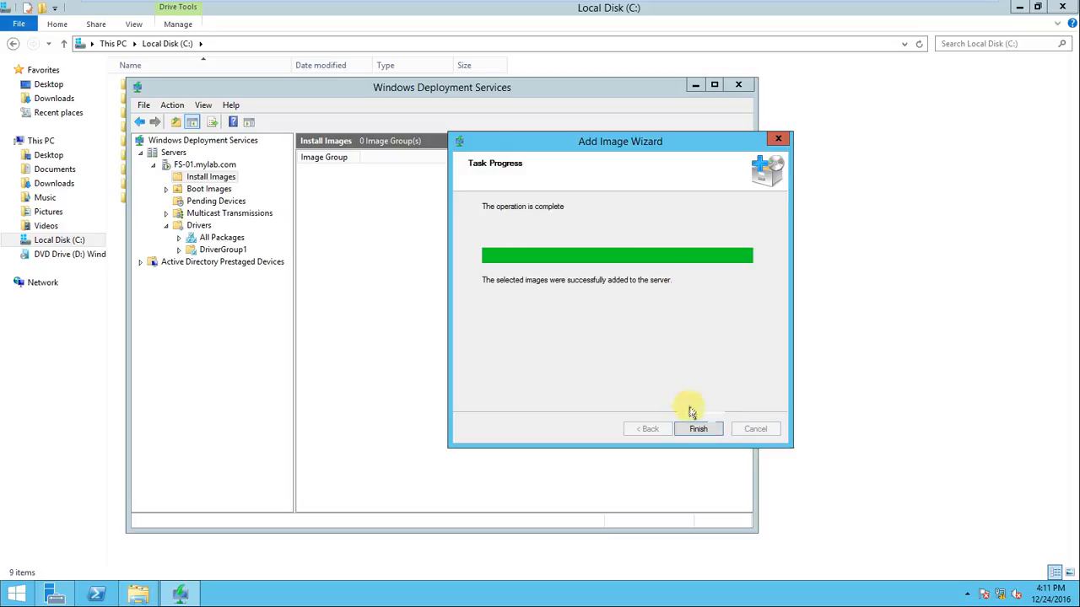
{"action": "left_click", "coordinate": [699, 429]}
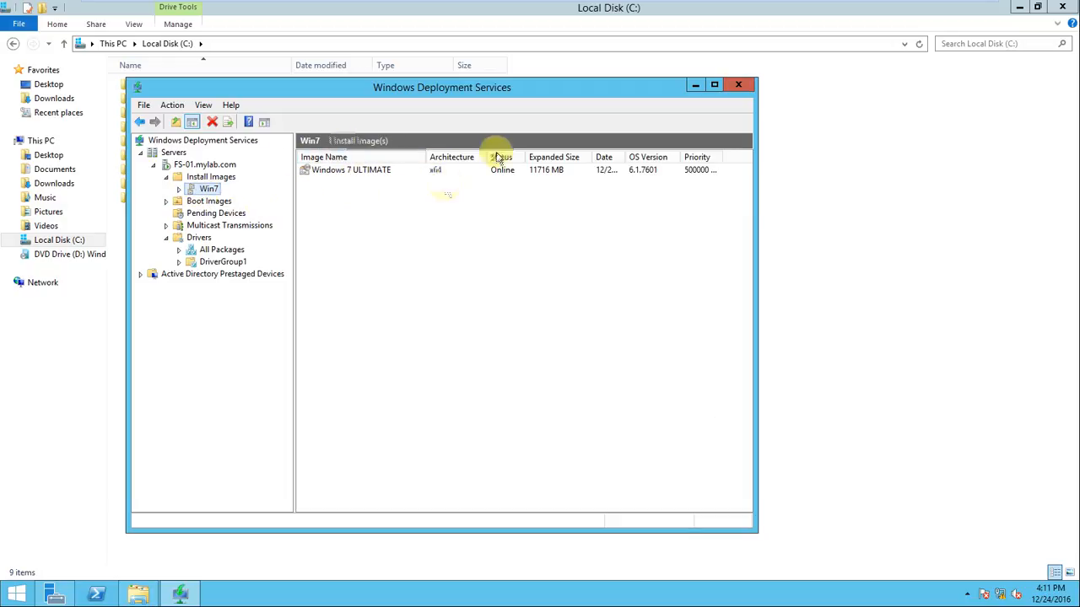
Add D:\sources\boot.wim as a boot image with its default name and description, and return to the Win7 image group
{"action": "left_click", "coordinate": [216, 205]}
{"action": "right_click", "coordinate": [218, 206]}
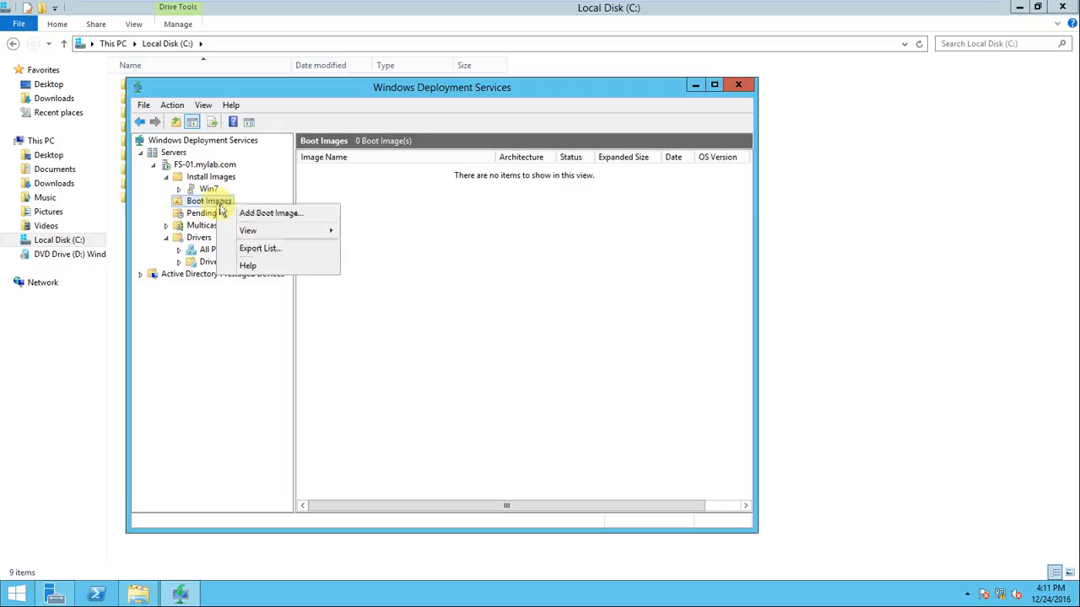
{"action": "left_click", "coordinate": [266, 212]}
{"action": "left_click", "coordinate": [650, 261]}
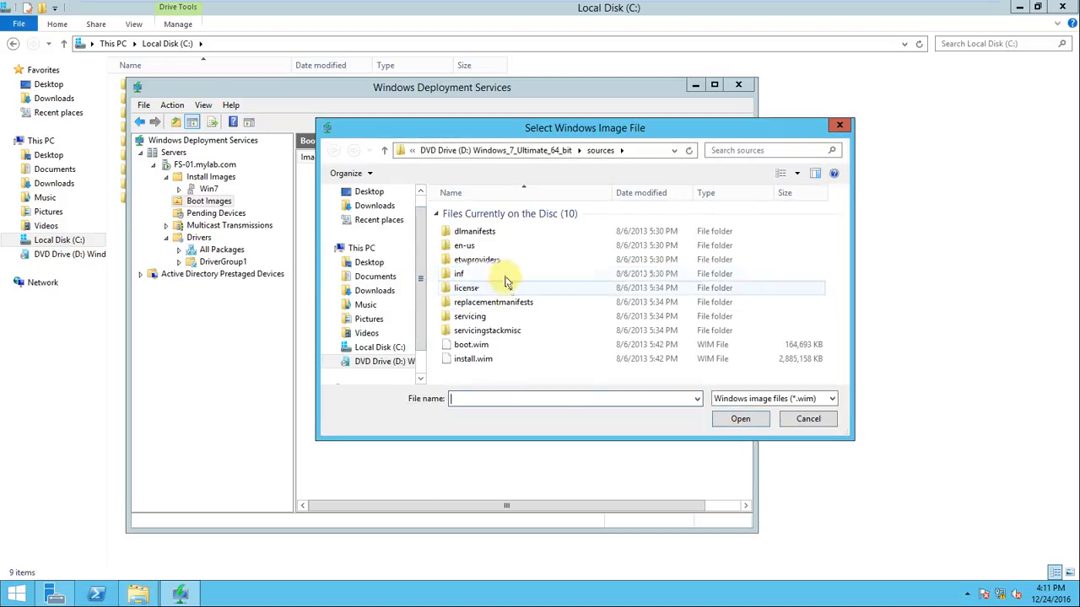
{"action": "left_click", "coordinate": [466, 344]}
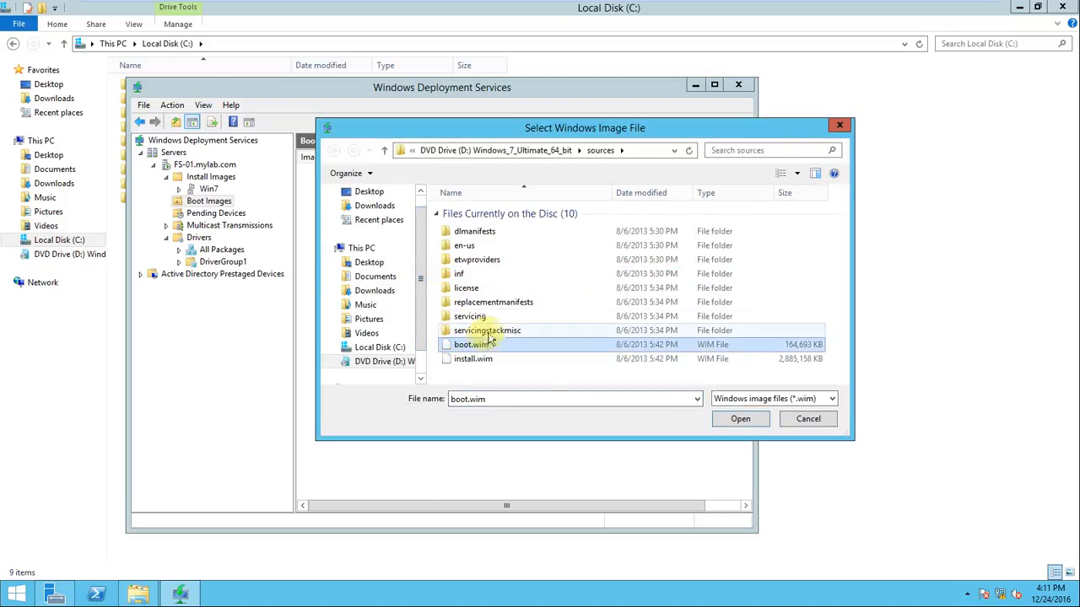
{"action": "left_click", "coordinate": [743, 419]}
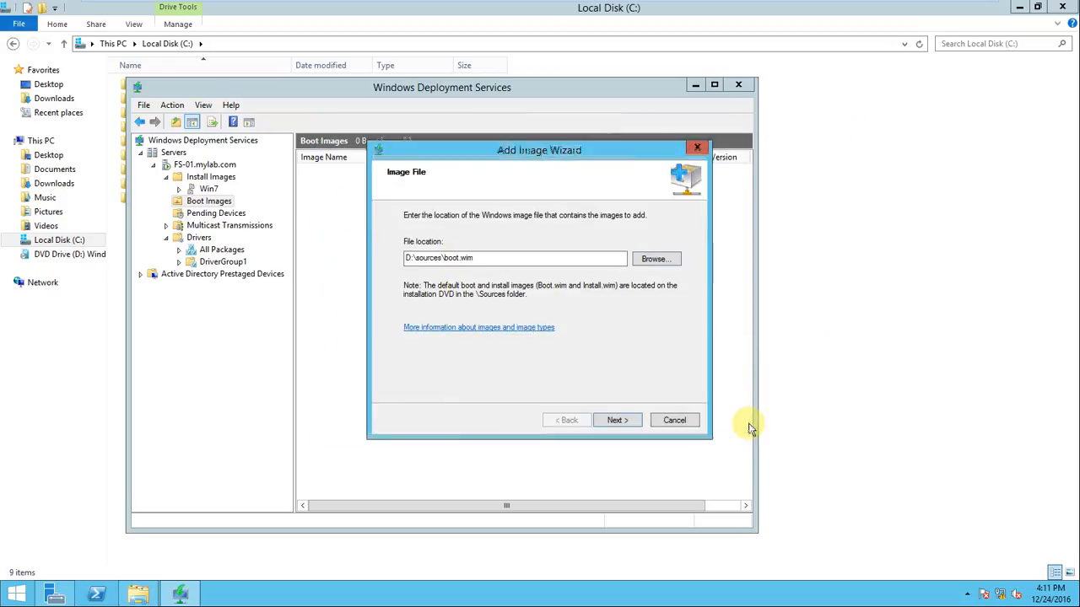
{"action": "left_click", "coordinate": [616, 419]}
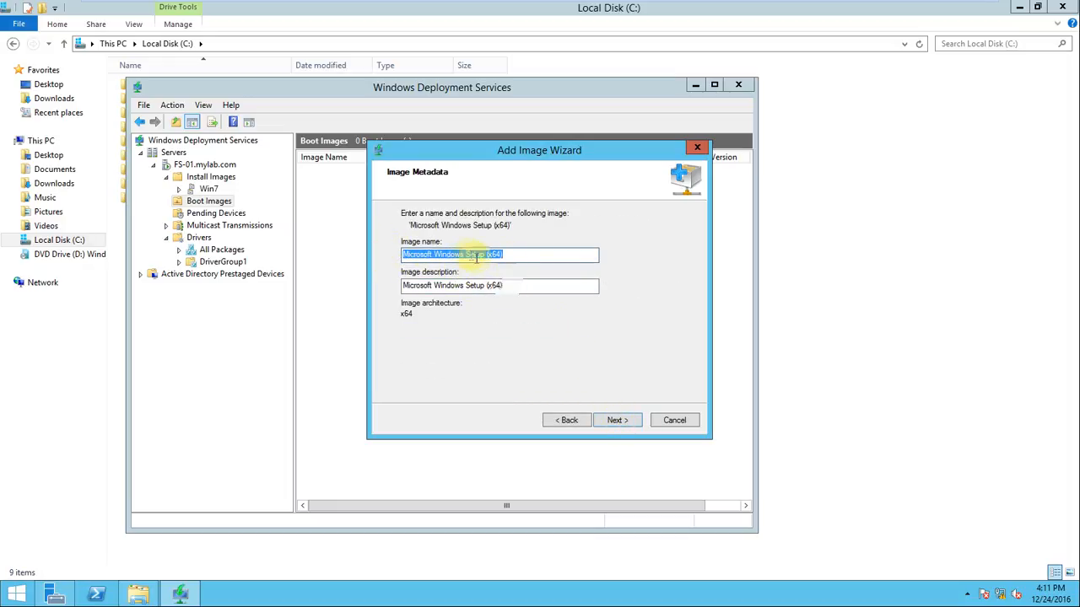
{"action": "left_click", "coordinate": [625, 421]}
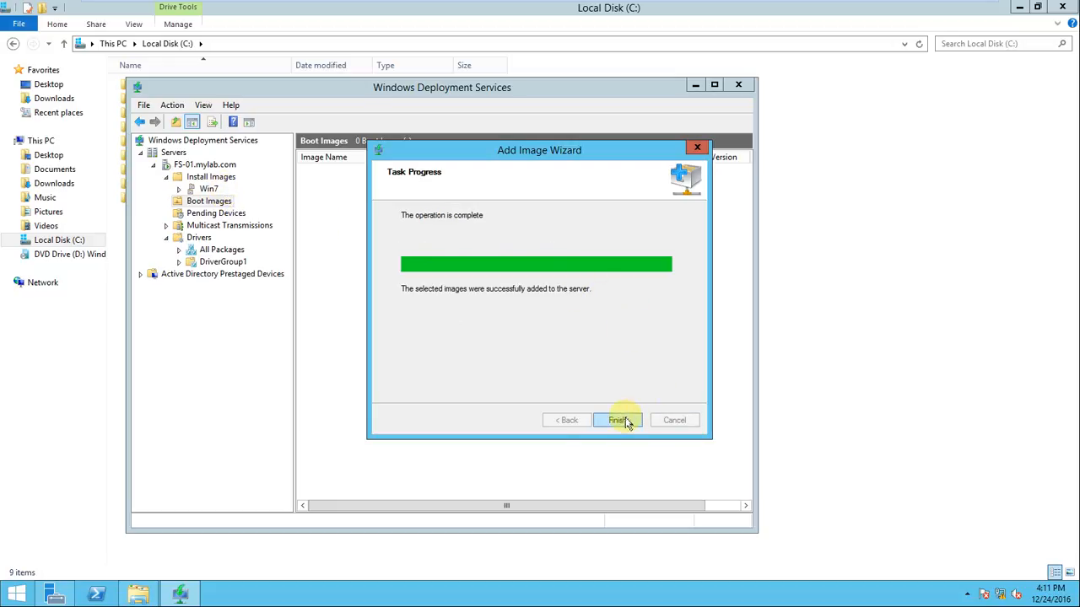
{"action": "left_click", "coordinate": [620, 418]}
{"action": "left_click", "coordinate": [209, 189]}
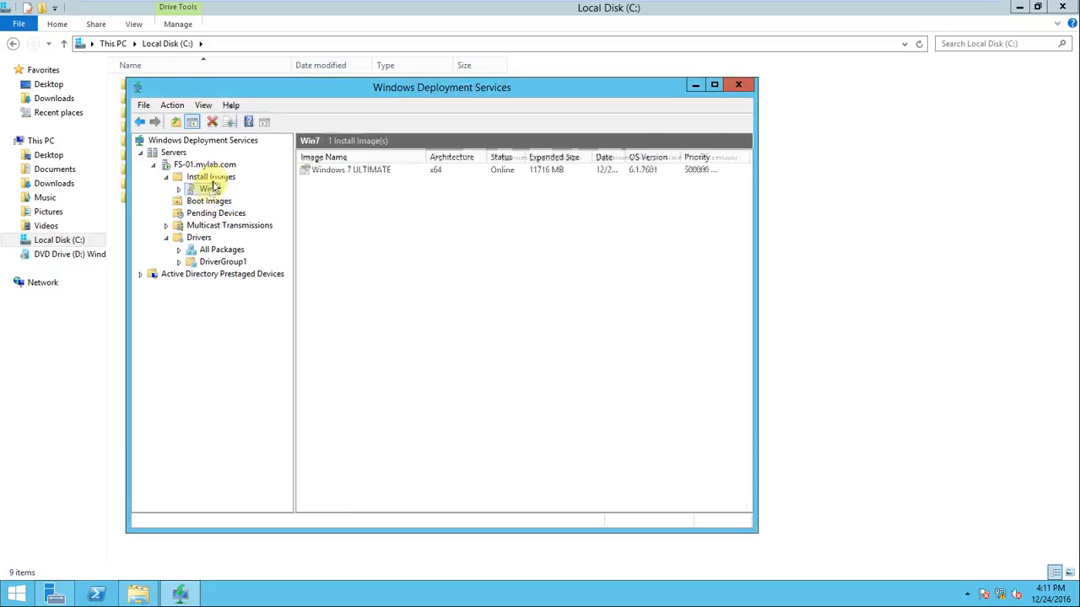
Review the server's boot images and its install image groups
{"action": "double_click", "coordinate": [210, 177]}
{"action": "left_click", "coordinate": [180, 190]}
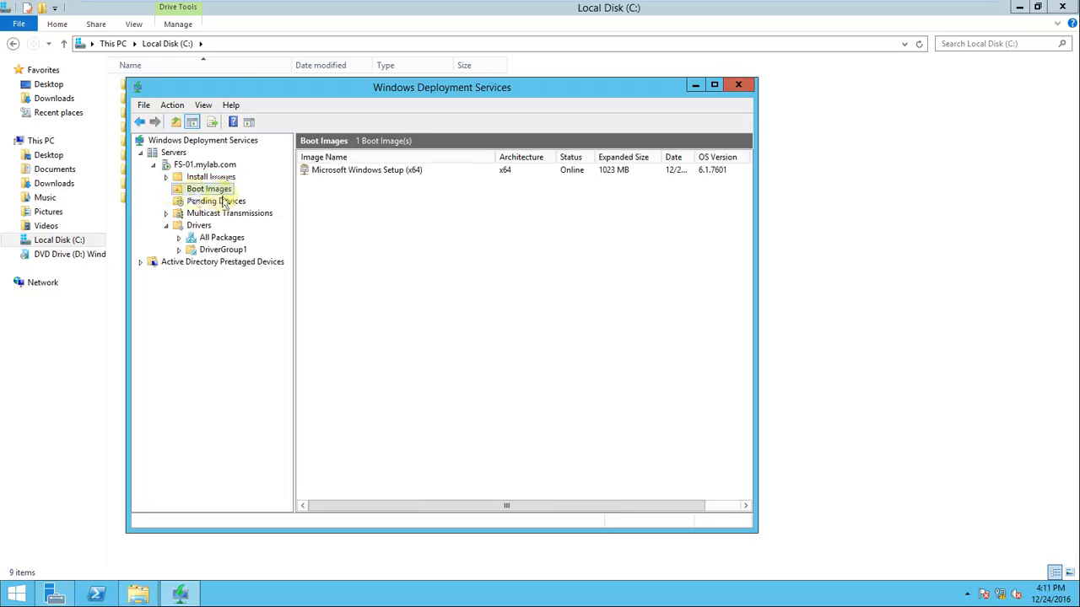
{"action": "left_click", "coordinate": [234, 201]}
{"action": "left_click", "coordinate": [233, 190]}
{"action": "left_click", "coordinate": [211, 177]}
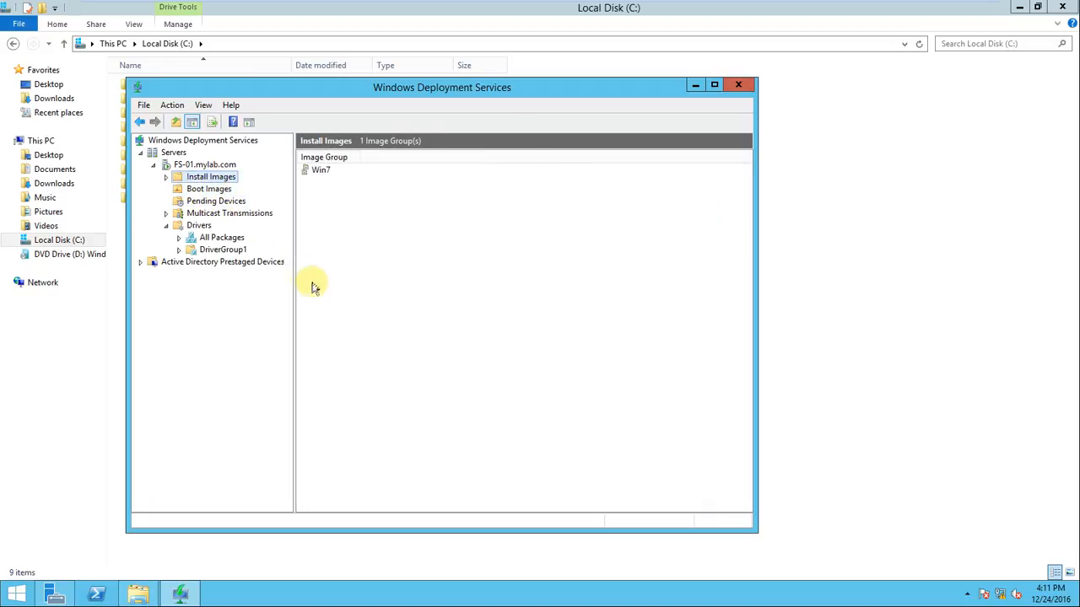
Start creating a new virtual machine in VMware Workstation, choosing to install the operating system later
{"action": "mouse_move", "coordinate": [621, 7]}
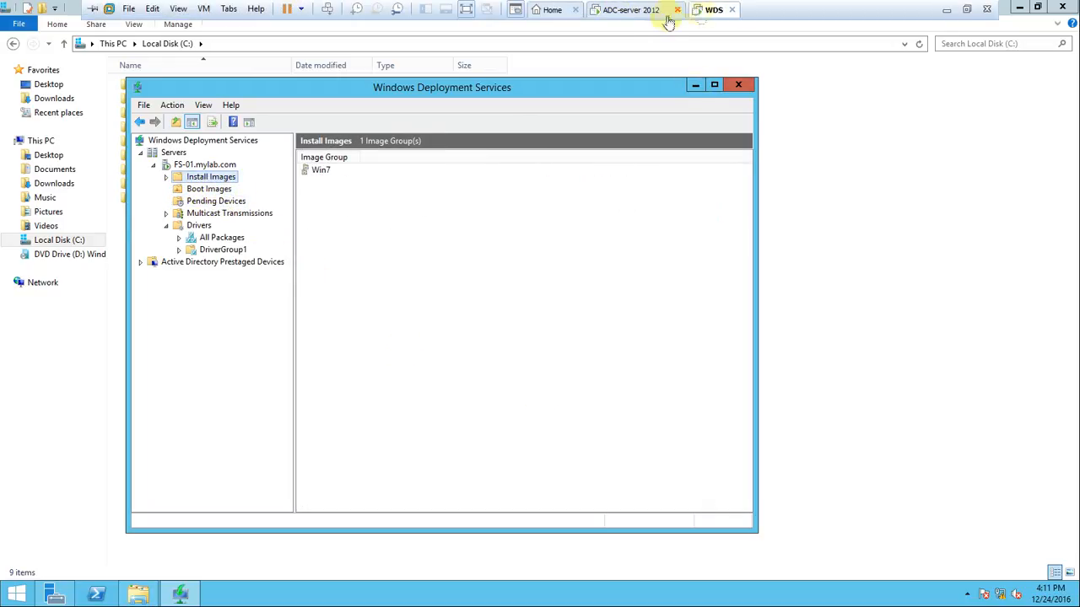
{"action": "left_click", "coordinate": [129, 9]}
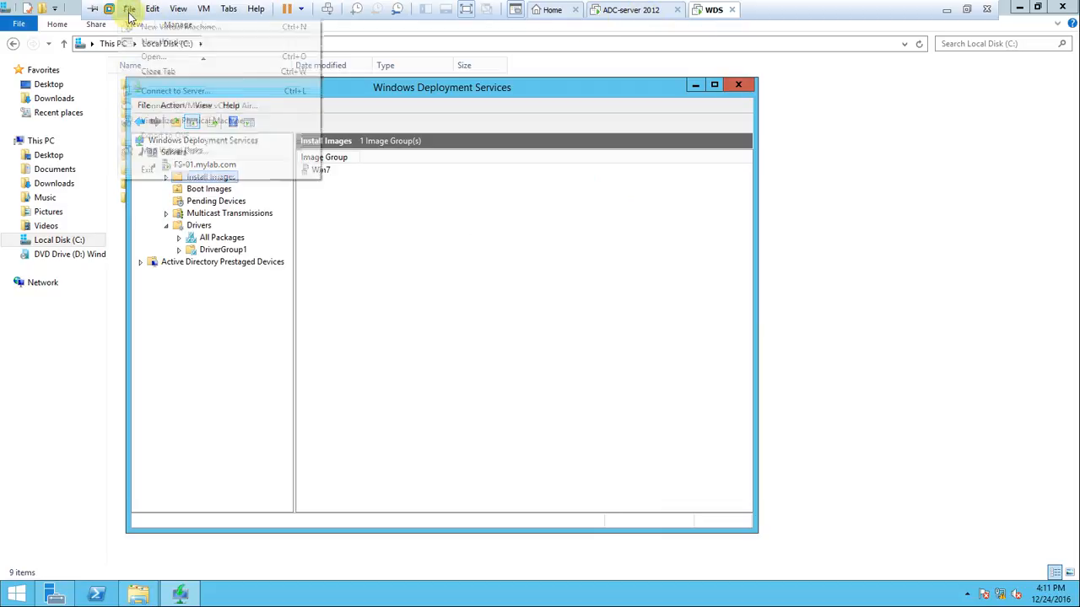
{"action": "left_click", "coordinate": [180, 35]}
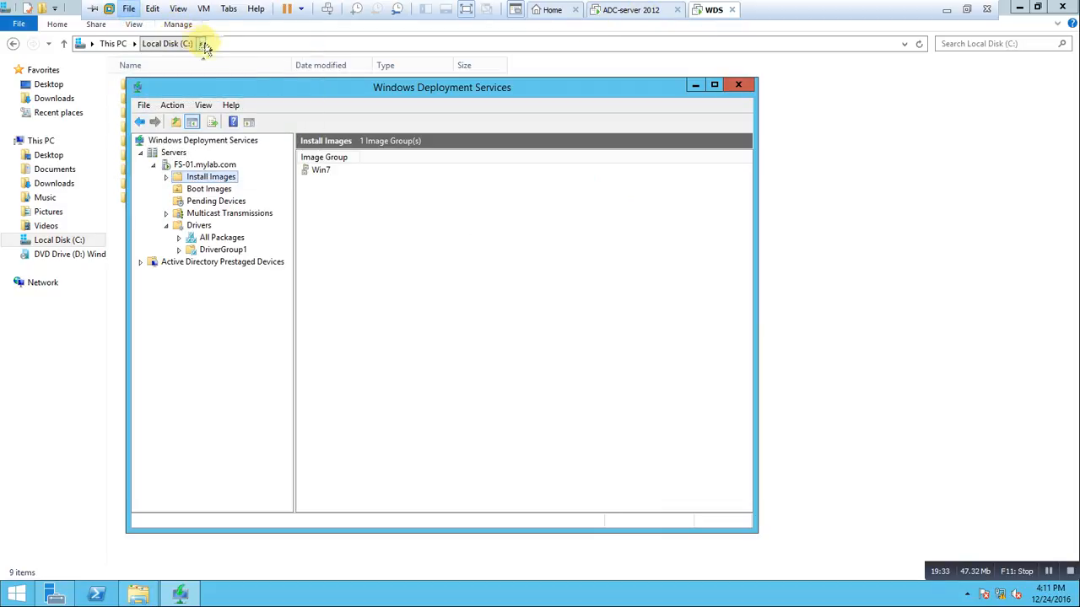
{"action": "left_click", "coordinate": [607, 425]}
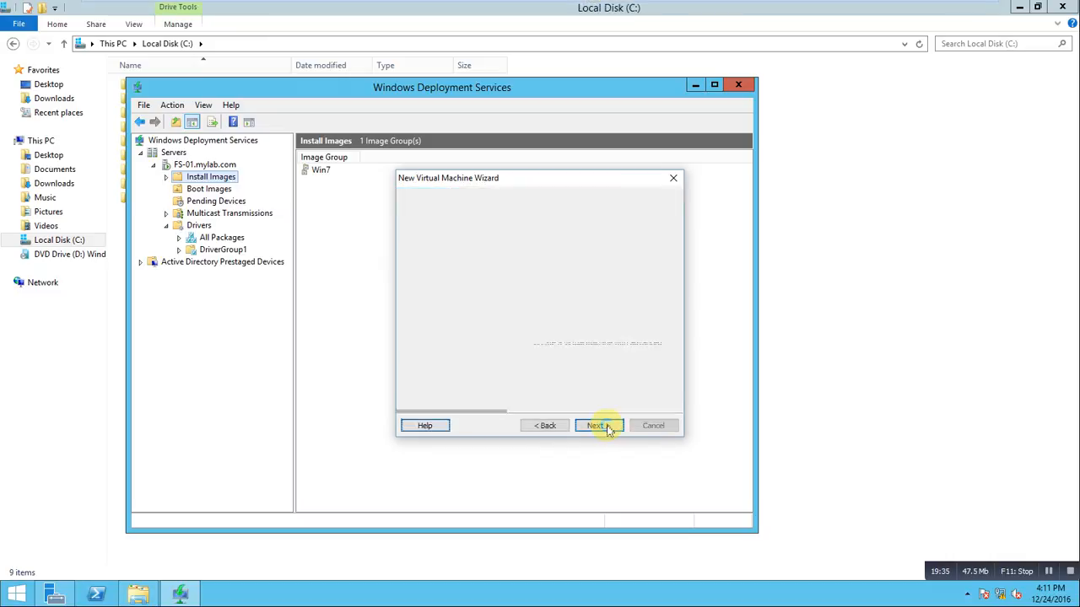
{"action": "left_click", "coordinate": [606, 426]}
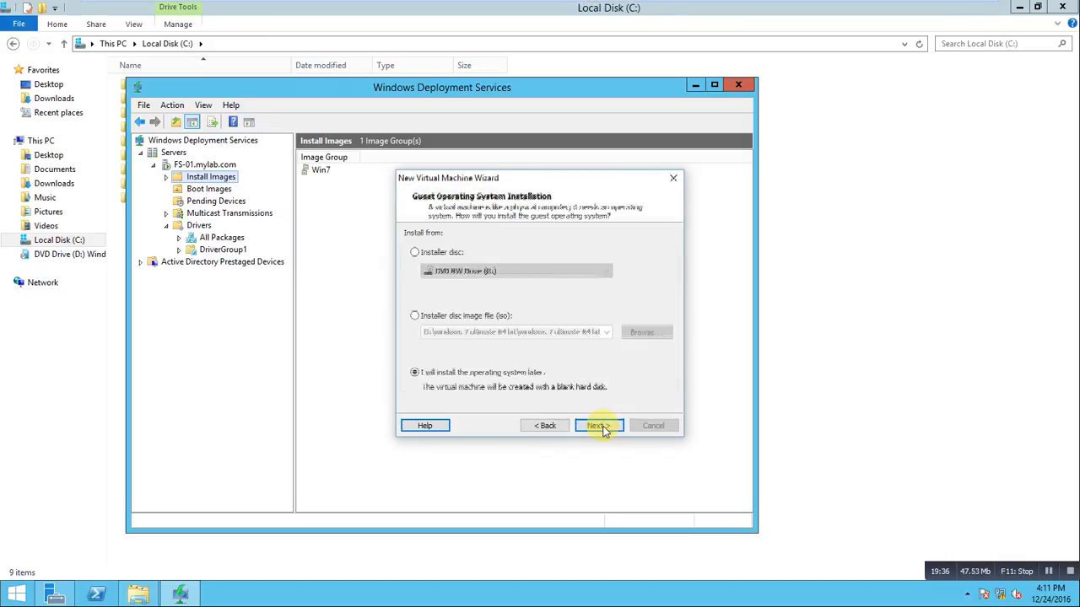
{"action": "left_click", "coordinate": [449, 317]}
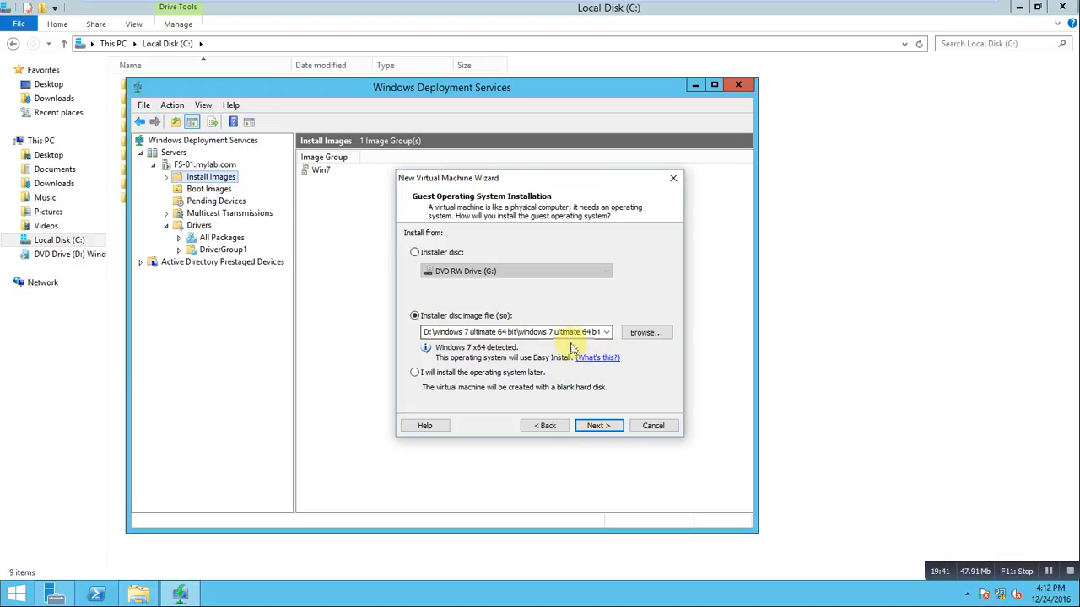
{"action": "left_click", "coordinate": [426, 375]}
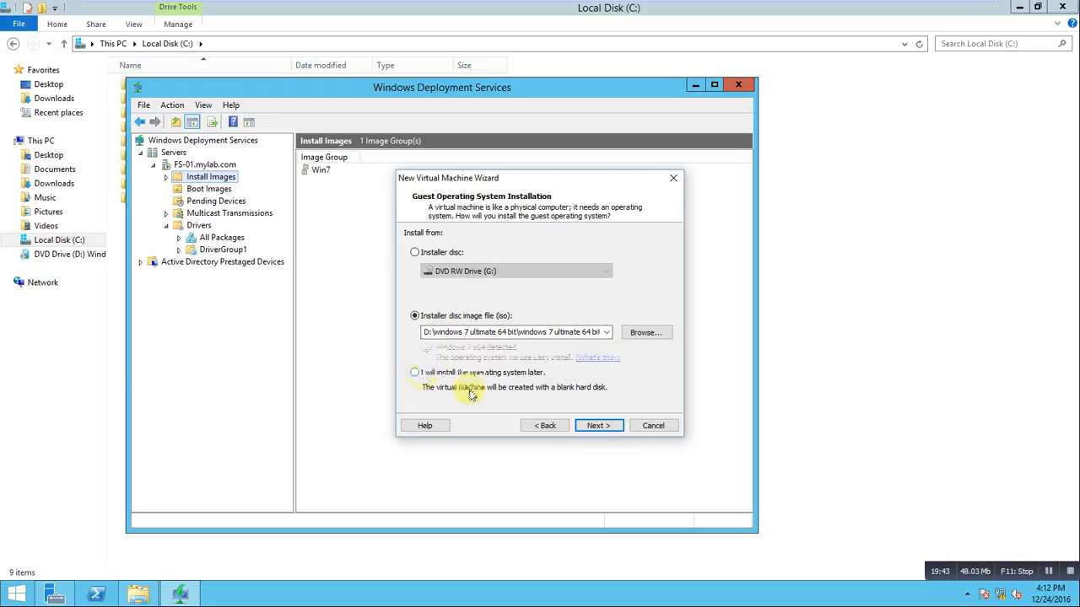
{"action": "left_click", "coordinate": [603, 426]}
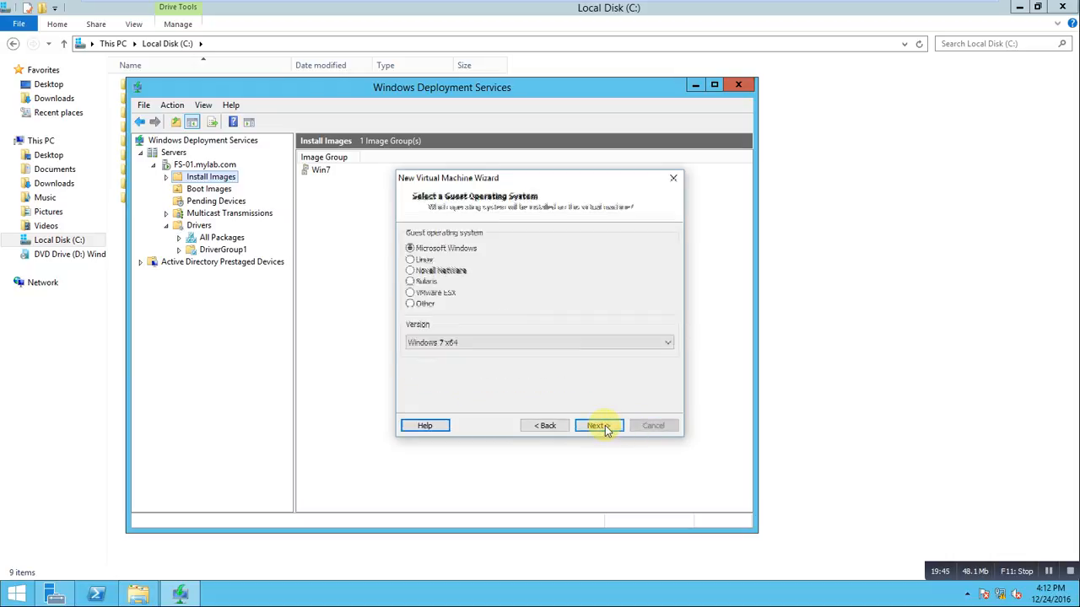
Keep Microsoft Windows as the guest operating system with version Windows 7 x64
{"action": "left_click", "coordinate": [453, 343]}
{"action": "left_click", "coordinate": [453, 343]}
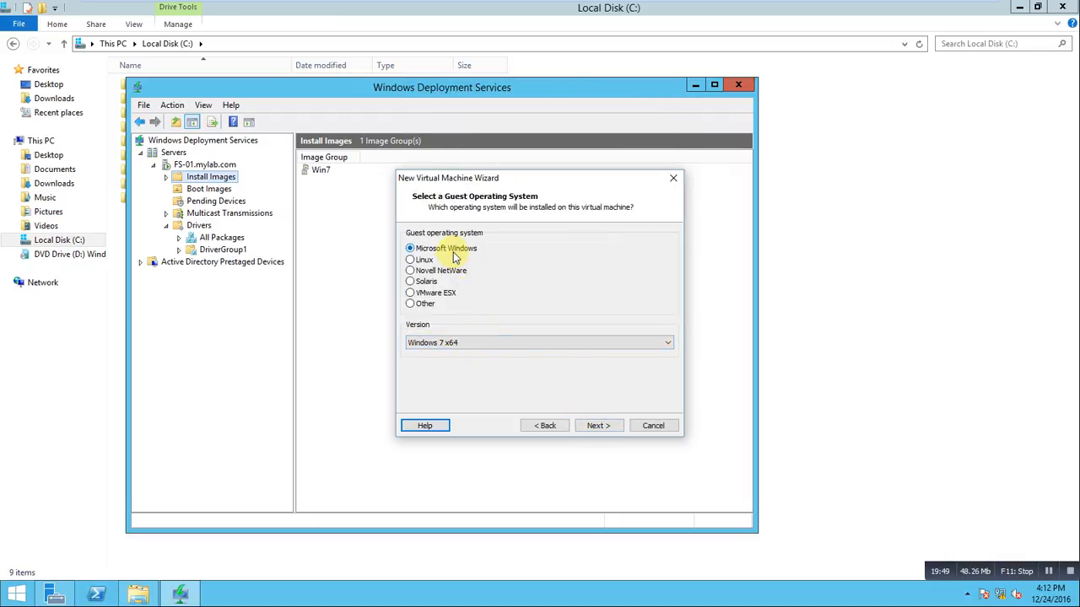
{"action": "left_click", "coordinate": [600, 426]}
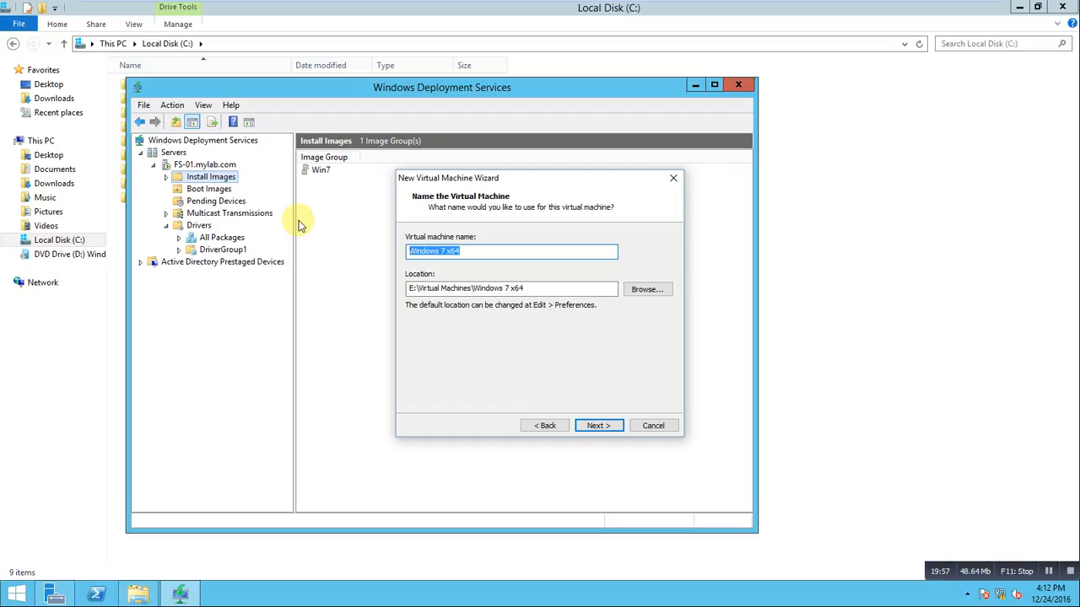
Name the virtual machine "WDS test Machines" and browse to the VMS (E:) drive for its storage location
{"action": "type", "text": "WDS test Machines"}
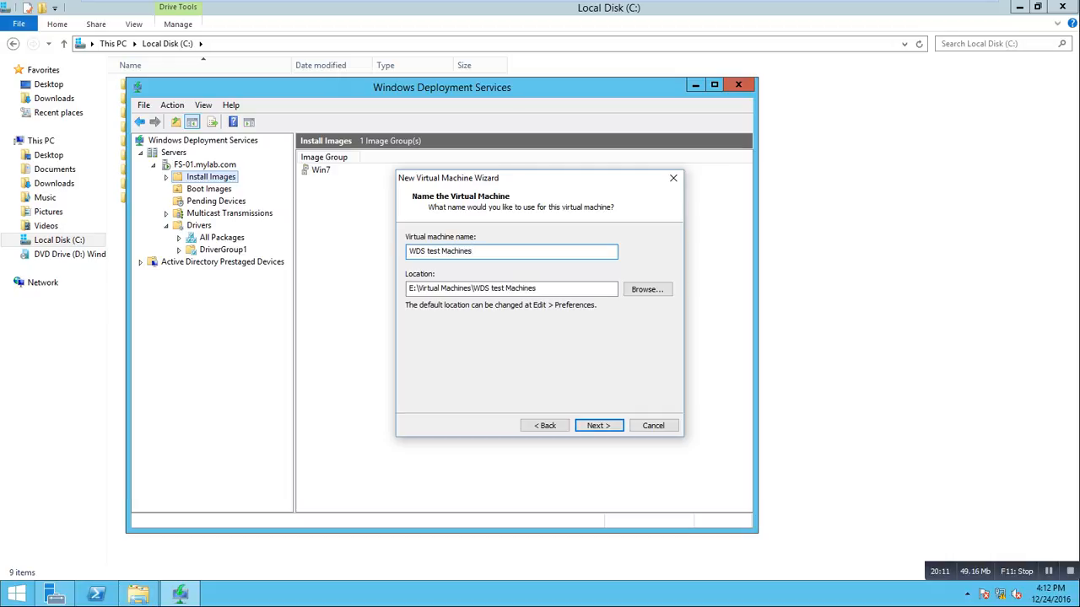
{"action": "left_click", "coordinate": [650, 290]}
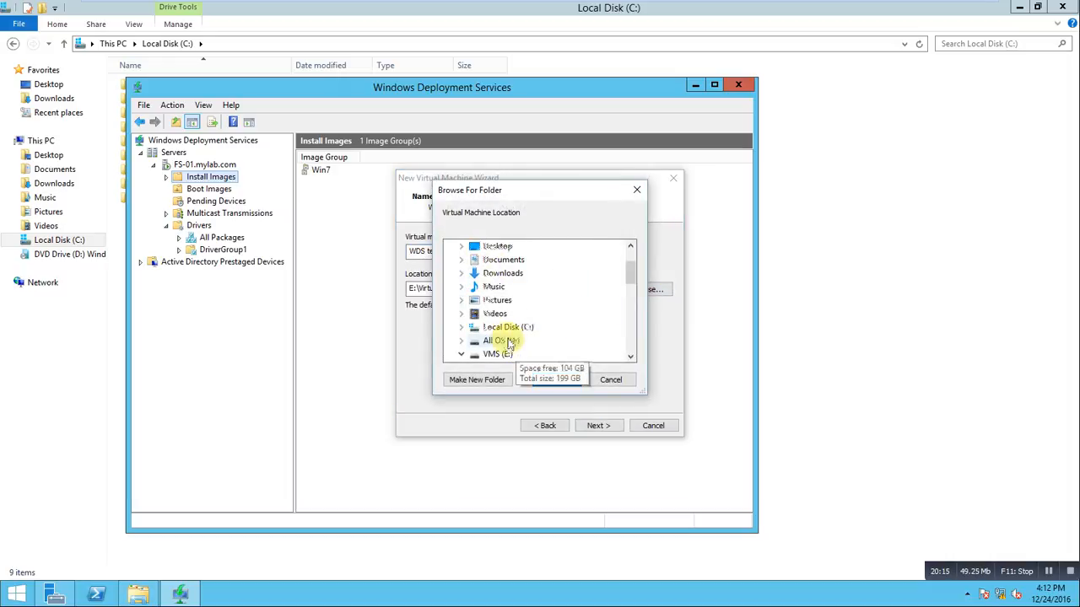
{"action": "double_click", "coordinate": [504, 340]}
{"action": "scroll", "coordinate": [530, 329], "scroll_direction": "down", "scroll_amount": 5}
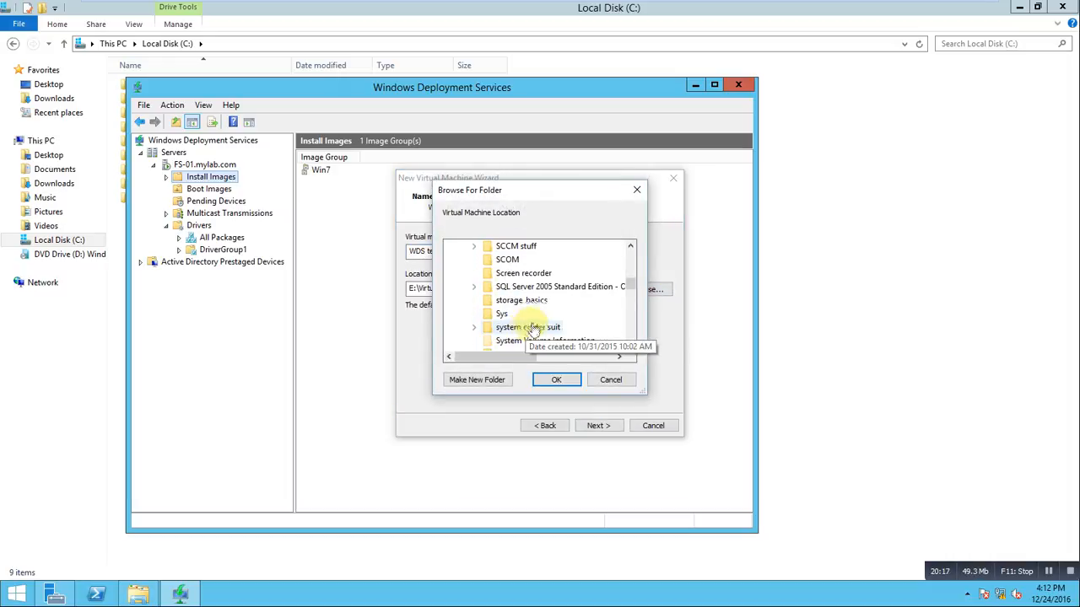
{"action": "scroll", "coordinate": [533, 331], "scroll_direction": "down", "scroll_amount": 6}
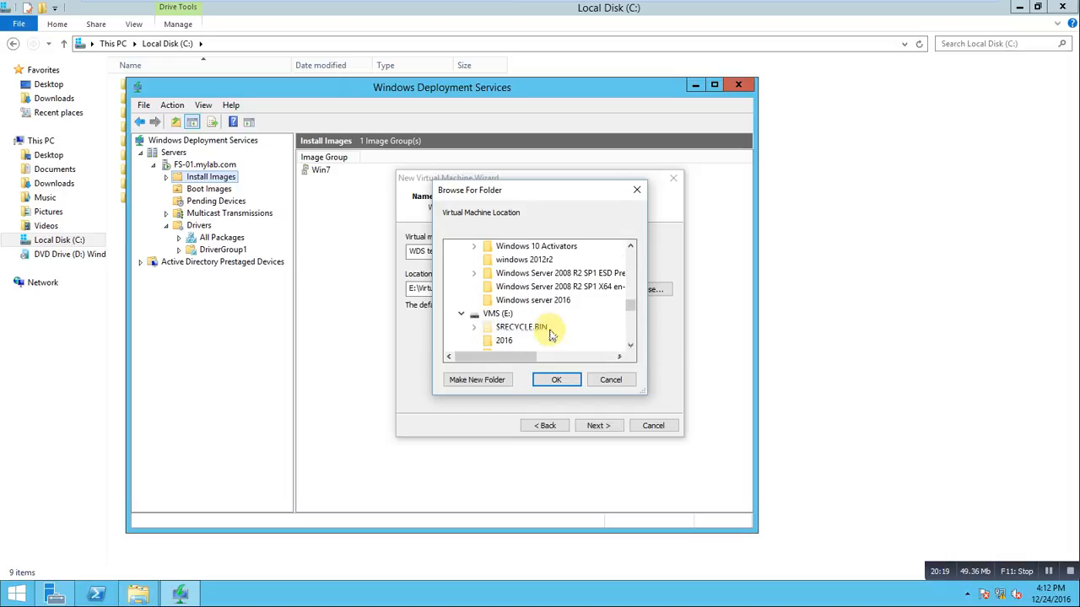
{"action": "scroll", "coordinate": [550, 329], "scroll_direction": "up", "scroll_amount": 5}
{"action": "scroll", "coordinate": [555, 313], "scroll_direction": "down", "scroll_amount": 1}
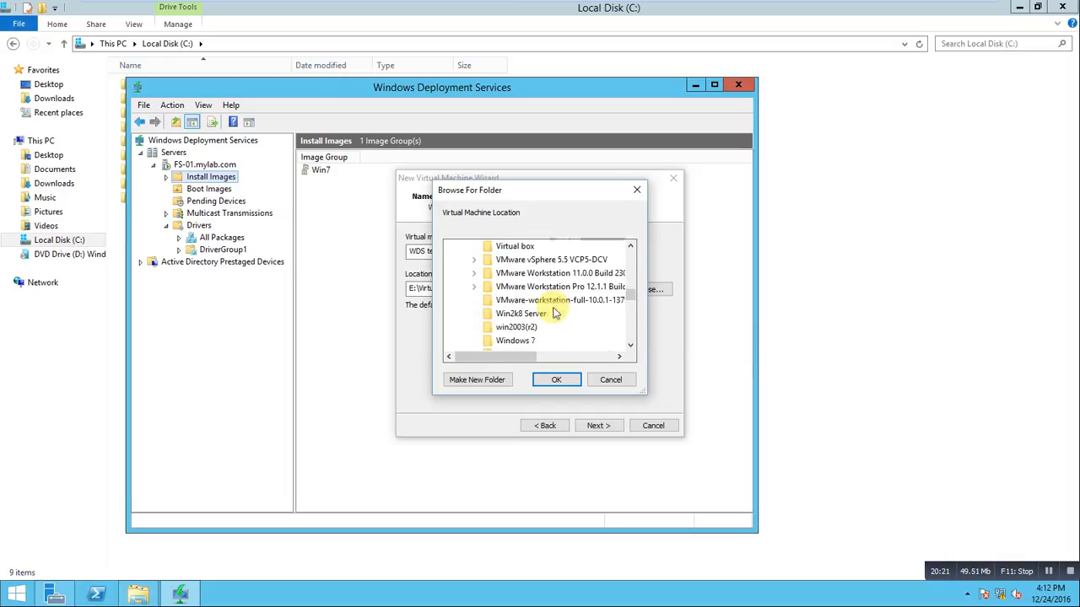
{"action": "scroll", "coordinate": [555, 313], "scroll_direction": "down", "scroll_amount": 3}
{"action": "scroll", "coordinate": [537, 320], "scroll_direction": "down", "scroll_amount": 5}
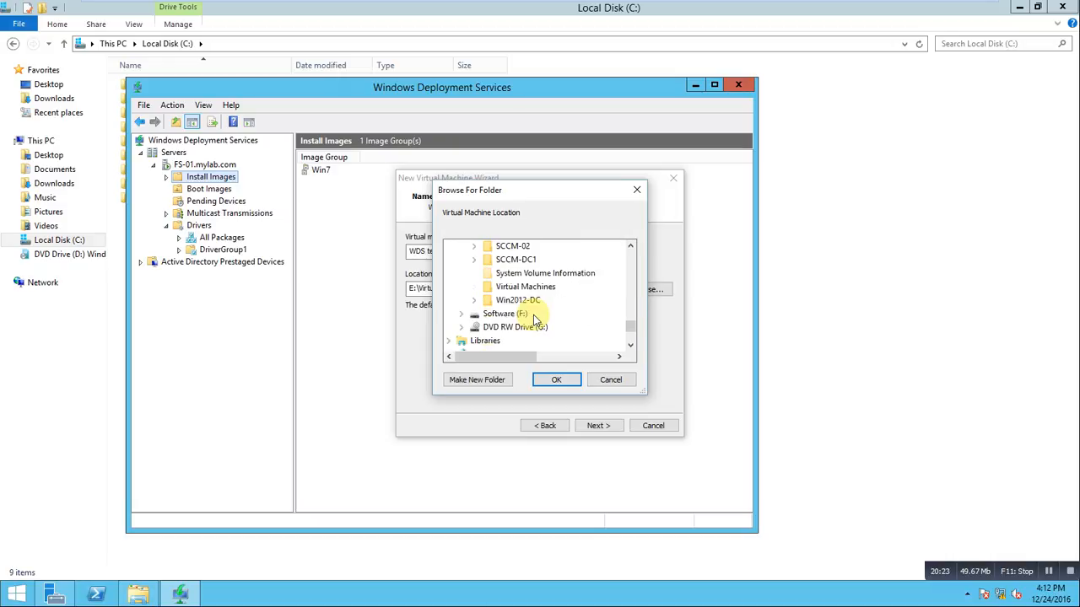
{"action": "scroll", "coordinate": [533, 319], "scroll_direction": "up", "scroll_amount": 1}
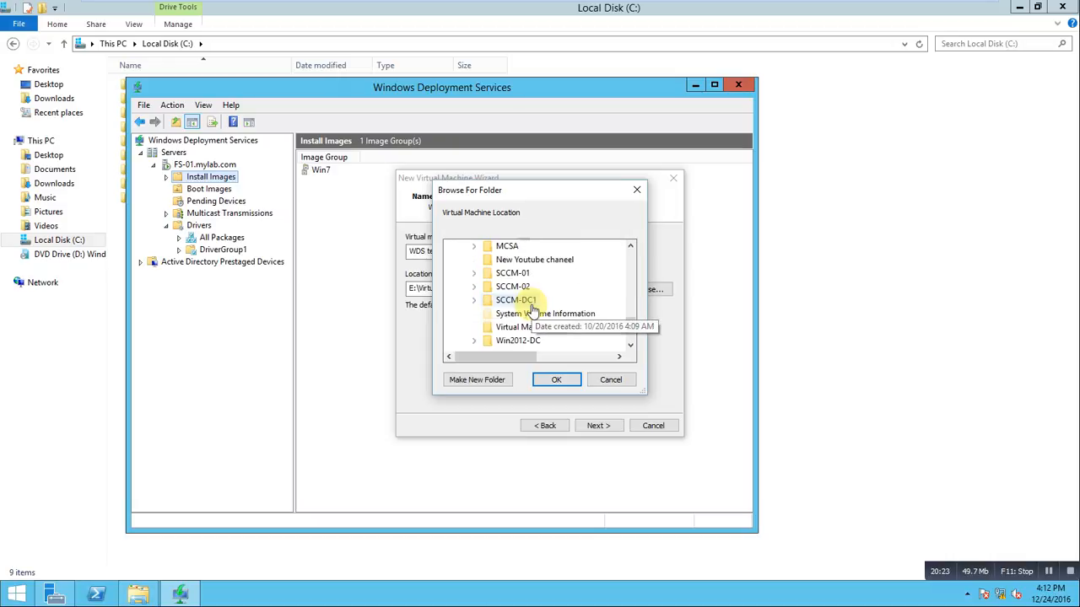
Create a folder named "TEST machine" inside E:\MCSA and use it as the virtual machine's location
{"action": "double_click", "coordinate": [509, 247]}
{"action": "left_click", "coordinate": [477, 380]}
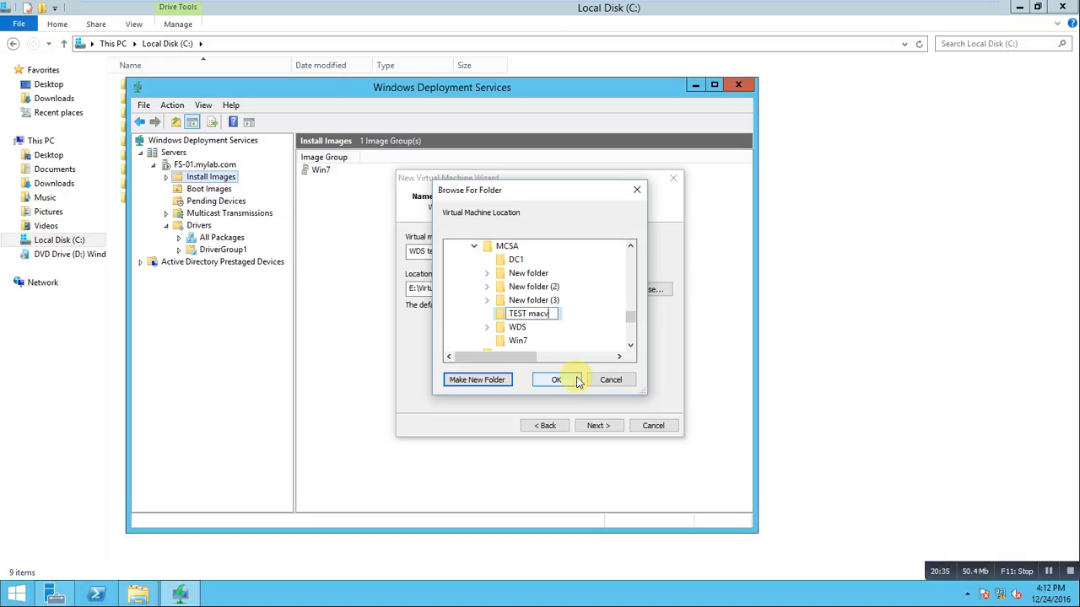
{"action": "type", "text": "chineine"}
{"action": "left_click", "coordinate": [500, 315]}
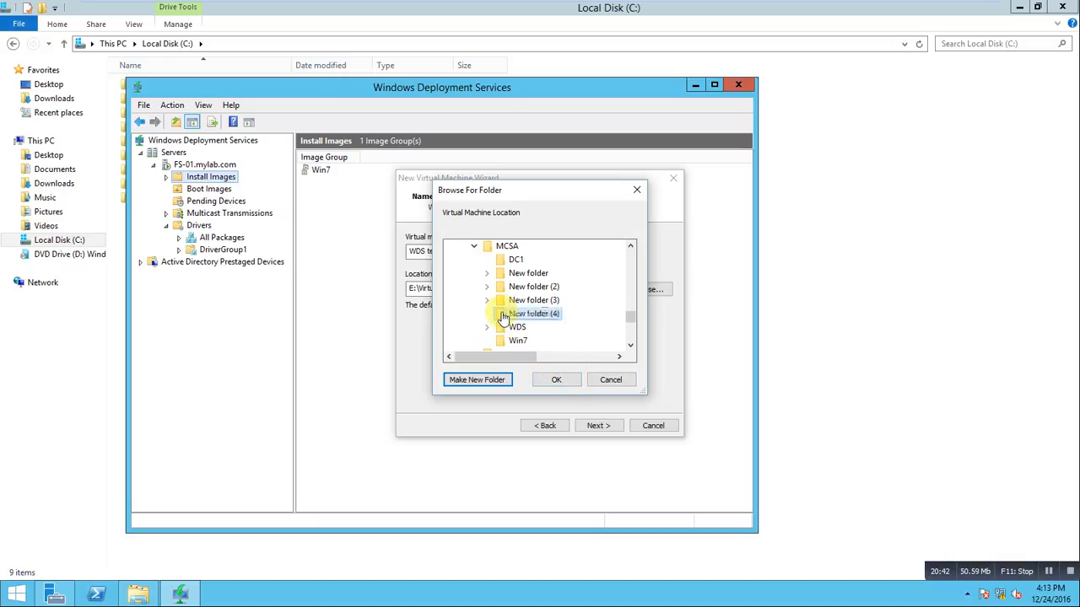
{"action": "left_click", "coordinate": [571, 376]}
{"action": "left_click", "coordinate": [593, 428]}
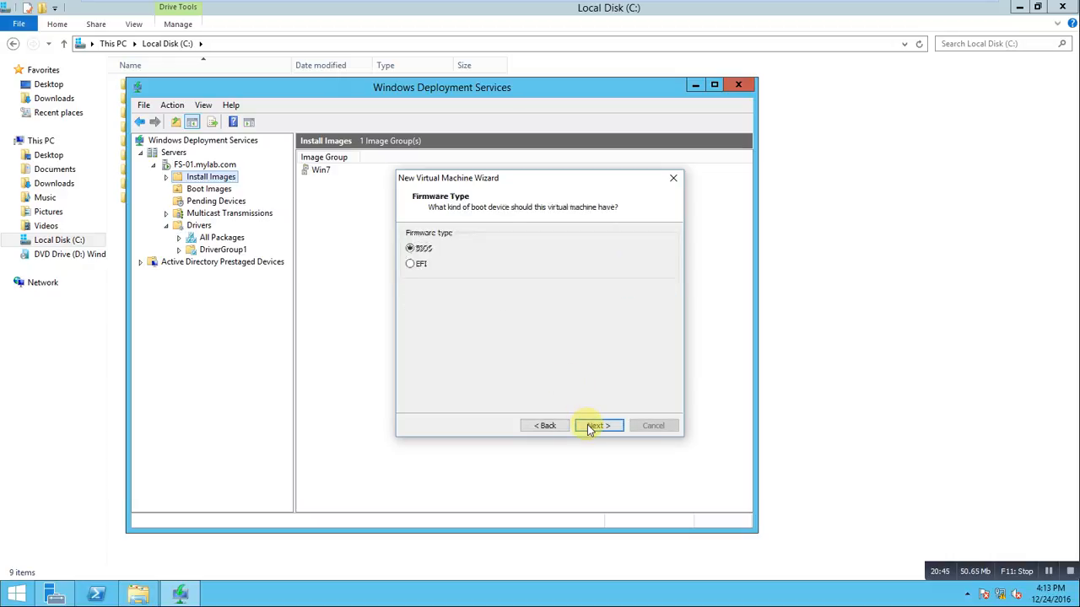
Accept BIOS firmware, one single-core processor, 2048 MB of memory and NAT networking for the virtual machine
{"action": "left_click", "coordinate": [609, 425]}
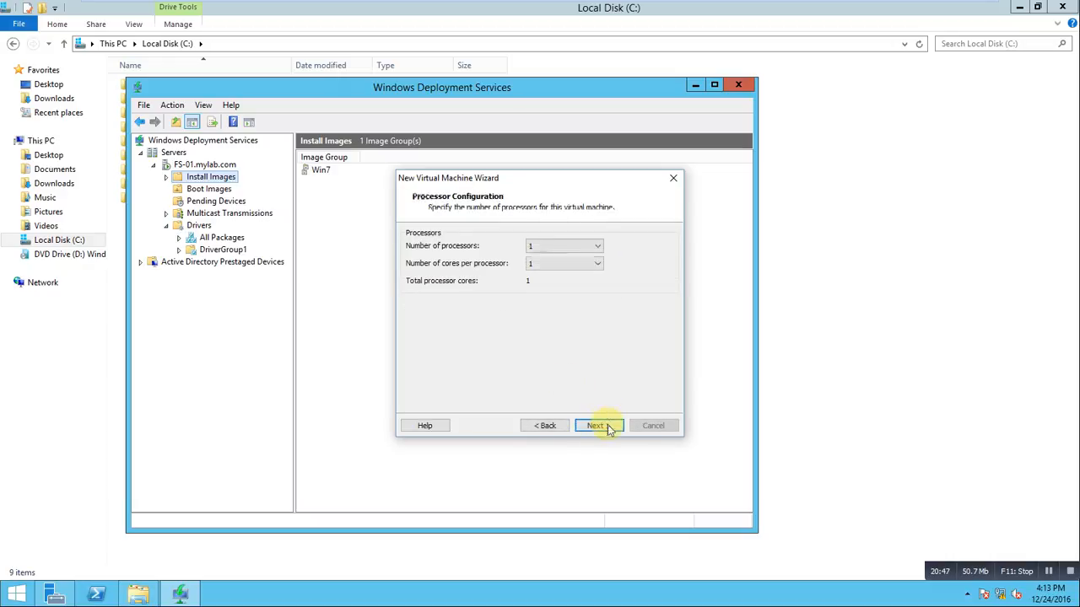
{"action": "left_click", "coordinate": [609, 427]}
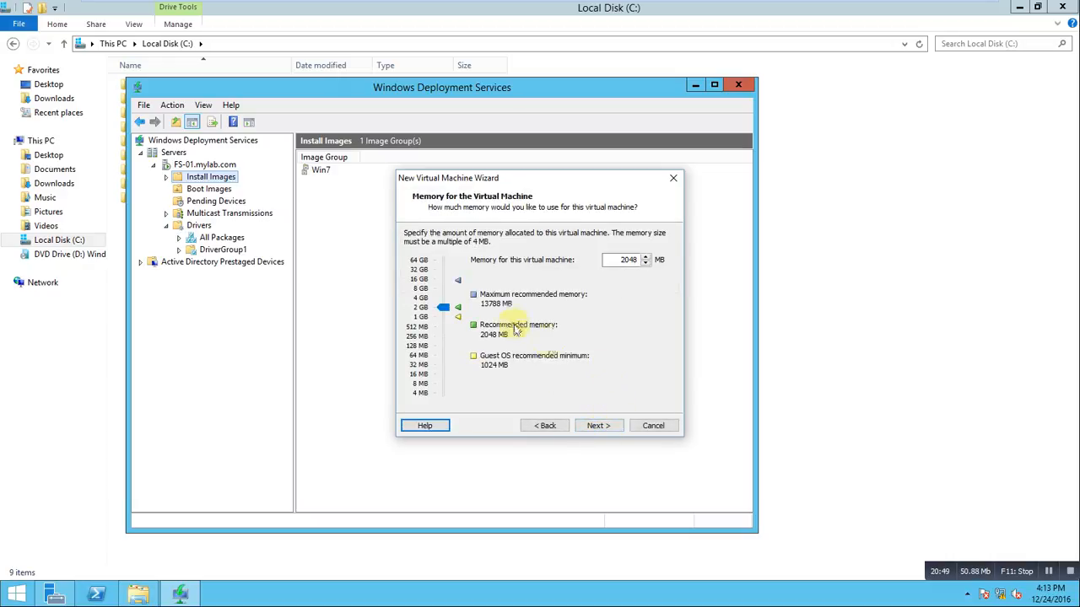
{"action": "left_click", "coordinate": [597, 429]}
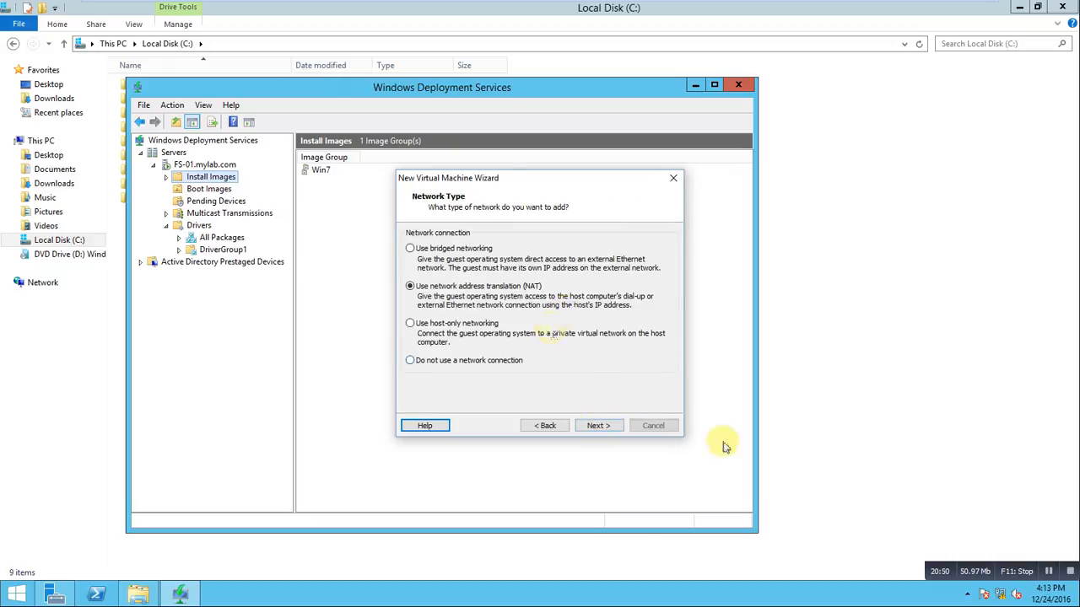
{"action": "left_click", "coordinate": [602, 418]}
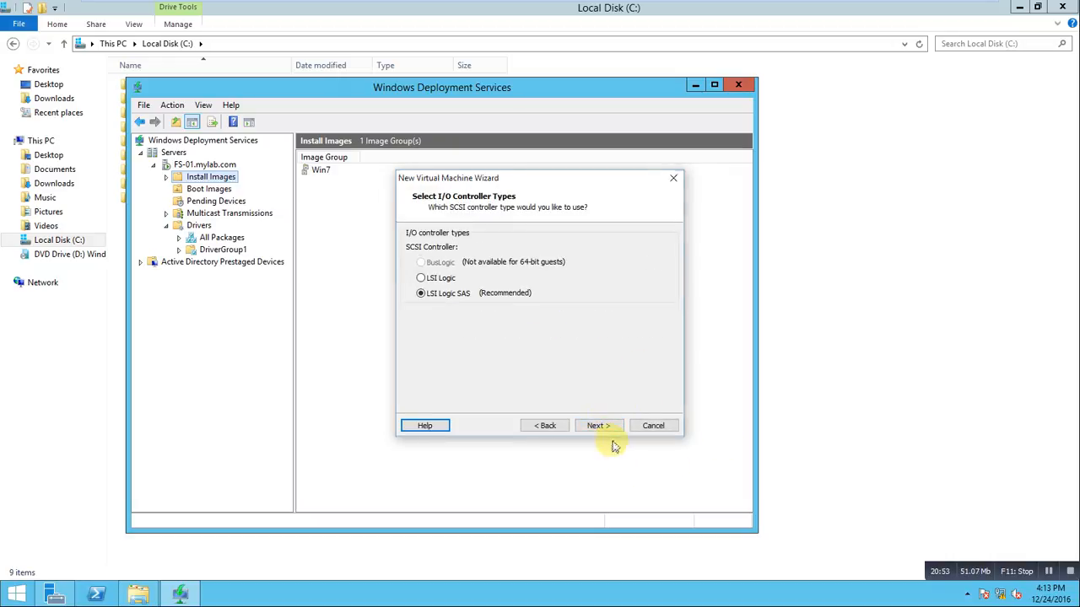
Keep the LSI Logic SAS controller and a new 60 GB virtual disk split into multiple files, and finish creating the virtual machine
{"action": "left_click", "coordinate": [611, 428]}
{"action": "left_click", "coordinate": [609, 431]}
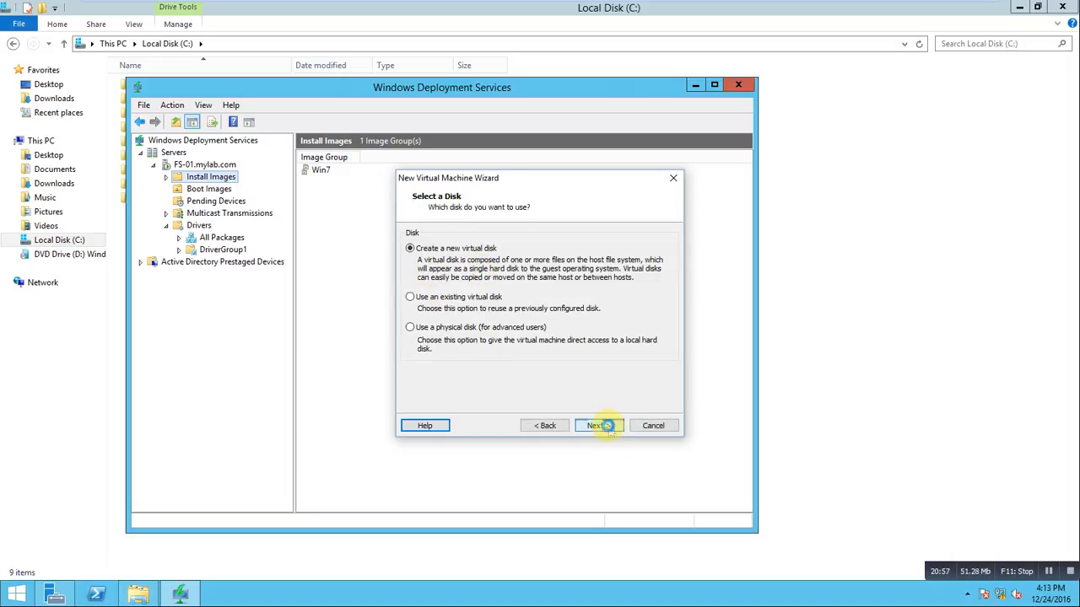
{"action": "left_click", "coordinate": [606, 426]}
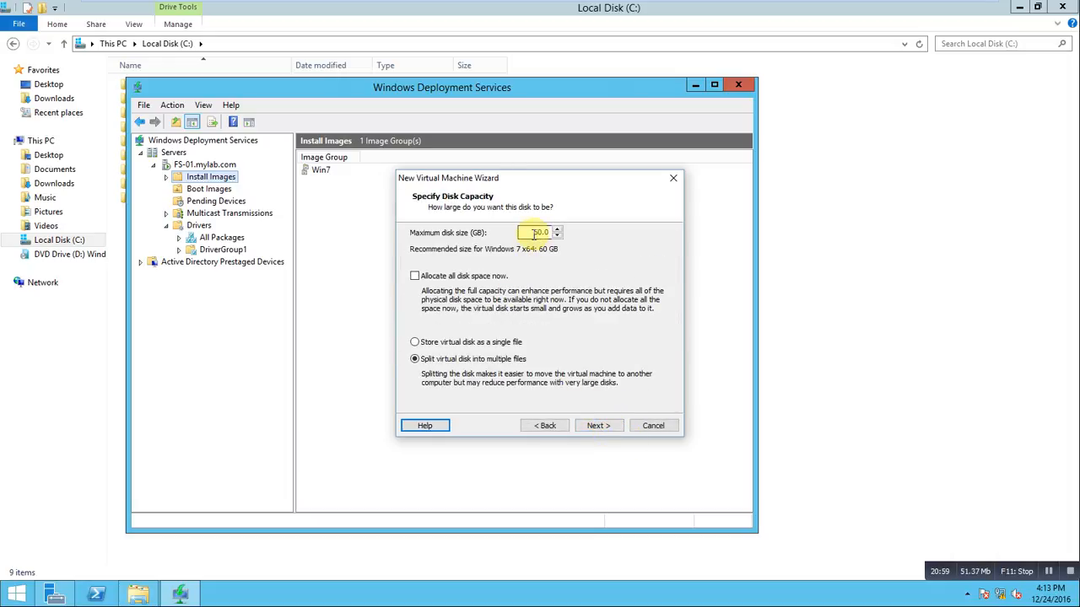
{"action": "left_click", "coordinate": [604, 425]}
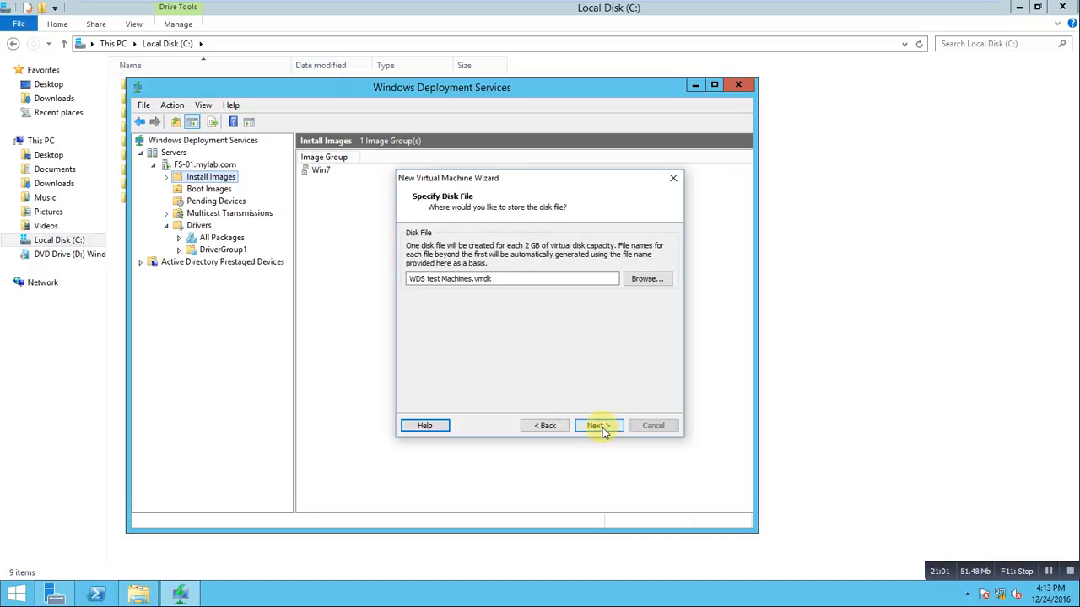
{"action": "left_click", "coordinate": [601, 426]}
{"action": "left_click", "coordinate": [599, 426]}
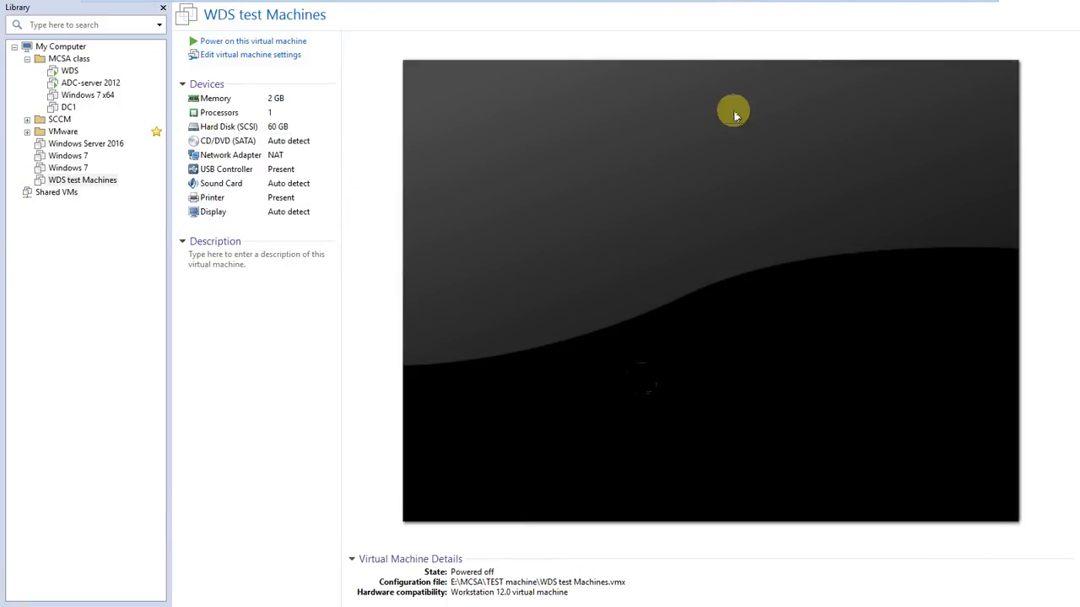
Set the WDS test Machines network adapter to the custom virtual network VMnet8 (Host-only) and apply the settings
{"action": "mouse_move", "coordinate": [747, 4]}
{"action": "right_click", "coordinate": [791, 17]}
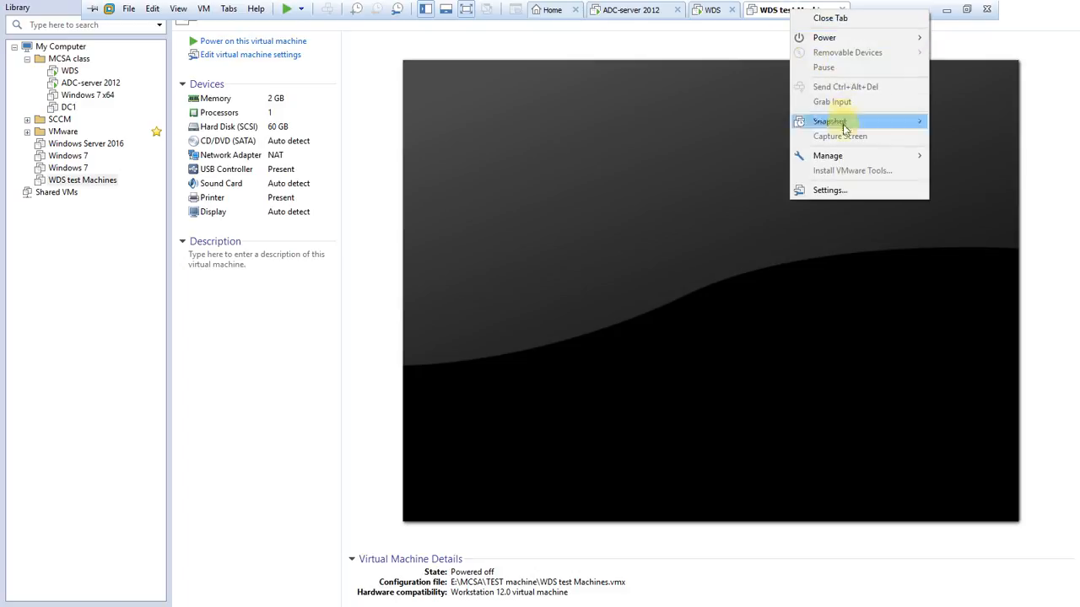
{"action": "left_click", "coordinate": [829, 188]}
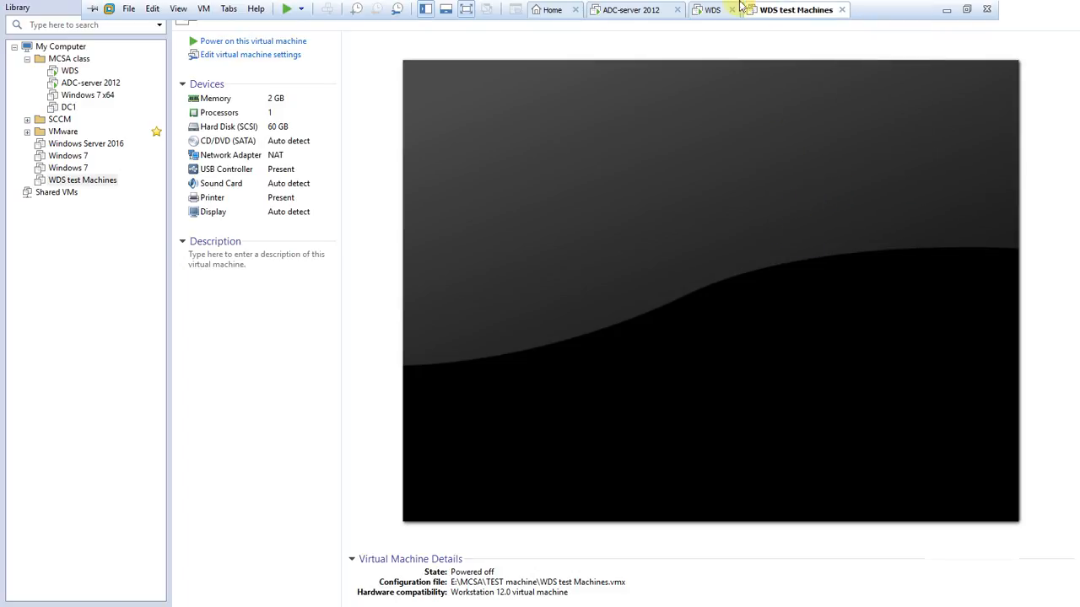
{"action": "left_click", "coordinate": [371, 206]}
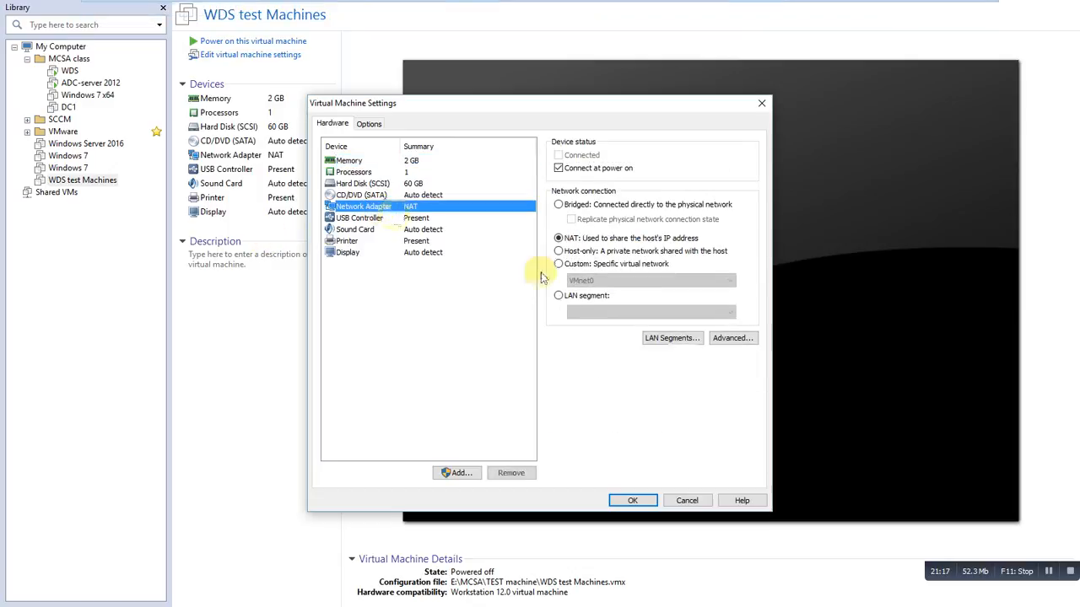
{"action": "left_click", "coordinate": [559, 264]}
{"action": "left_click", "coordinate": [607, 282]}
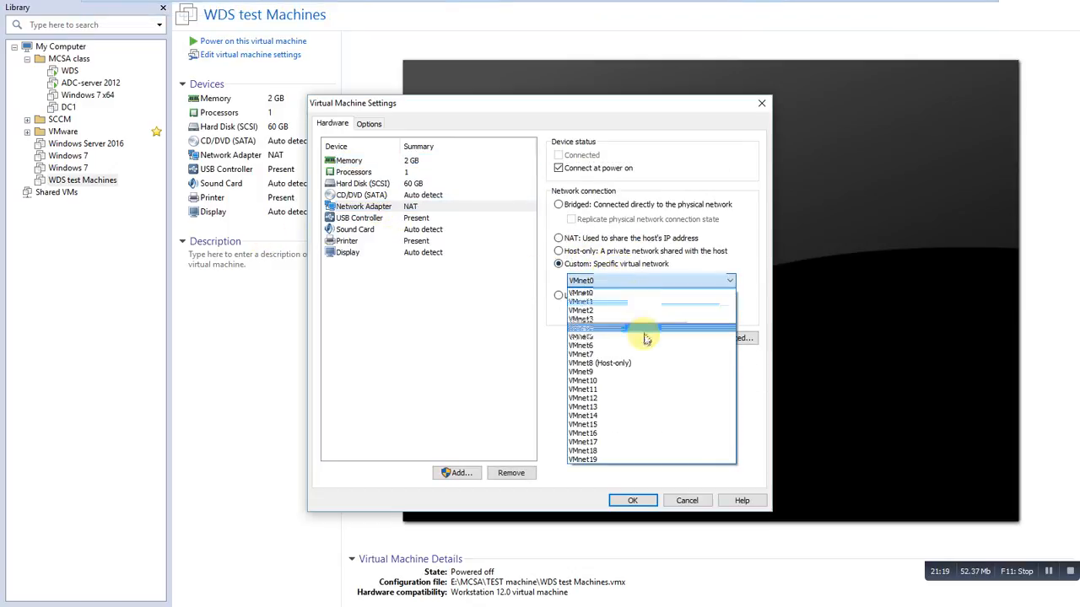
{"action": "left_click", "coordinate": [632, 362]}
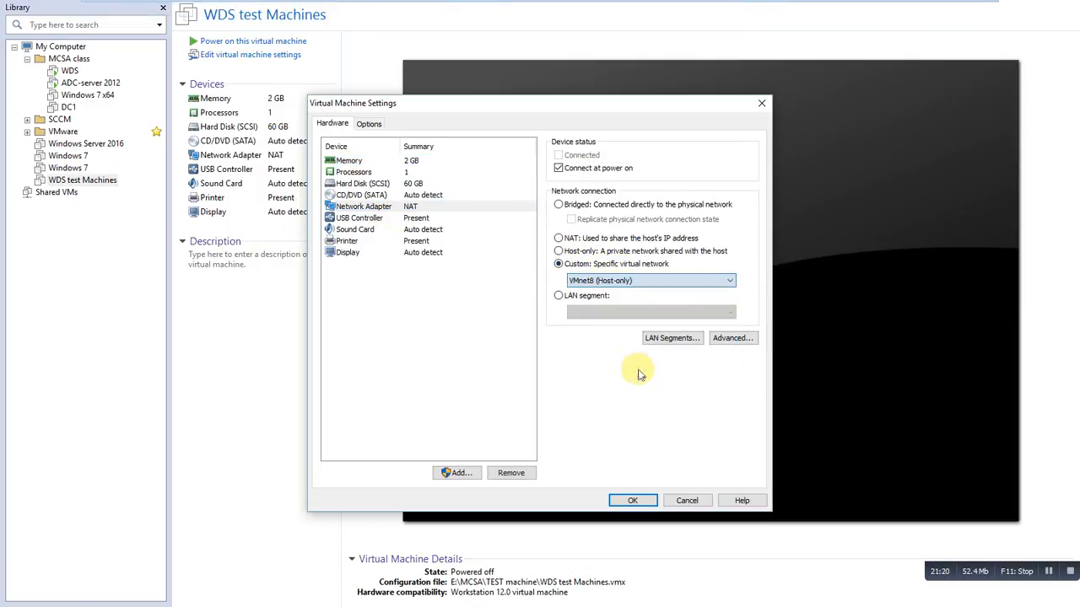
{"action": "left_click", "coordinate": [634, 501]}
Switch to the Paint network diagram and examine the IP address of the DHCP+WDS server
{"action": "mouse_move", "coordinate": [681, 7]}
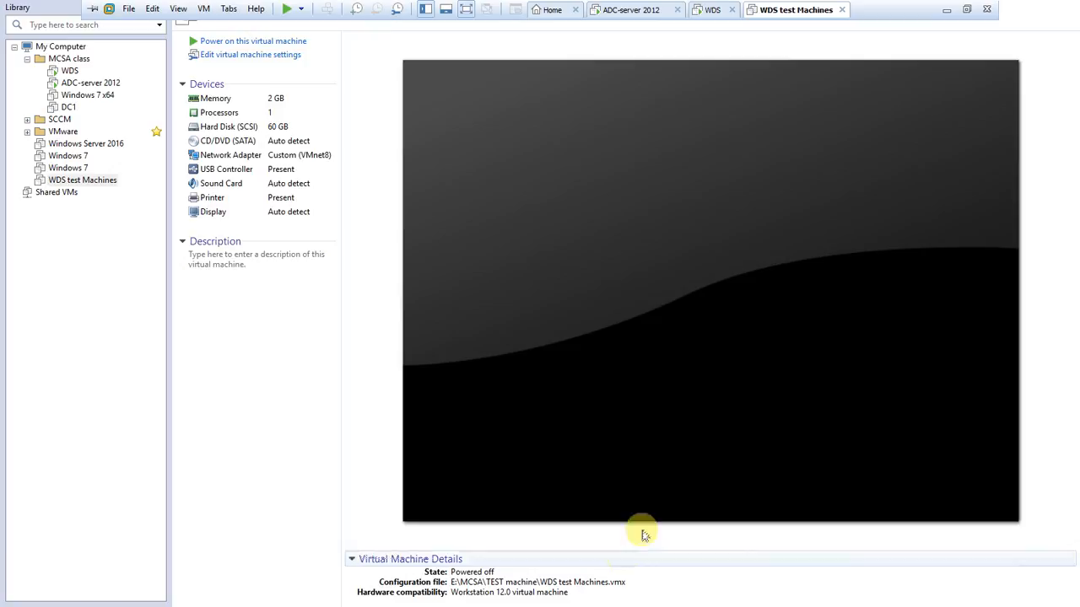
{"action": "left_click", "coordinate": [946, 10]}
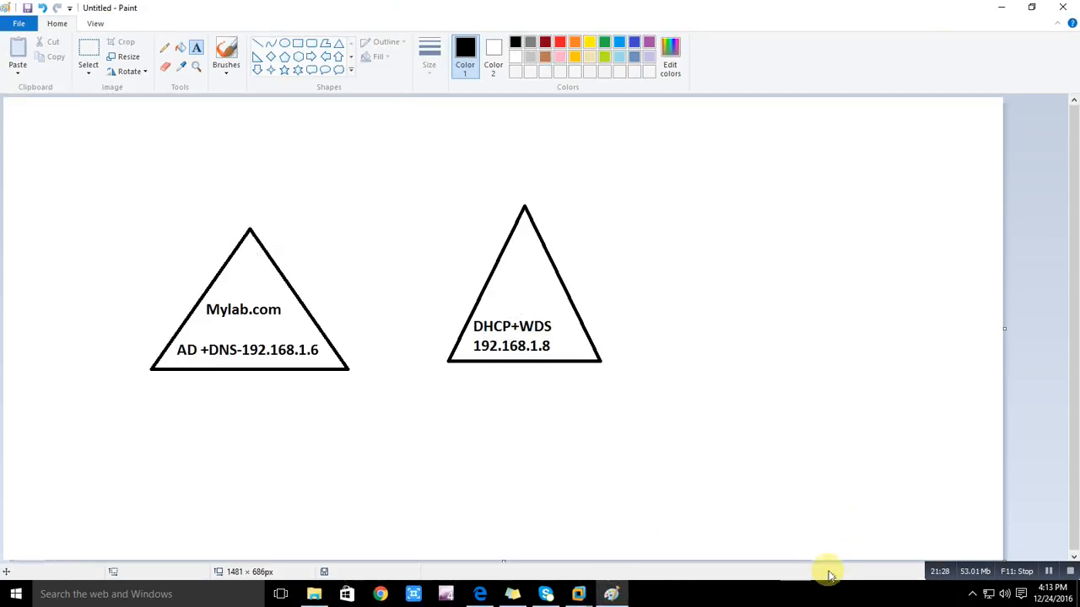
{"action": "left_click", "coordinate": [611, 594]}
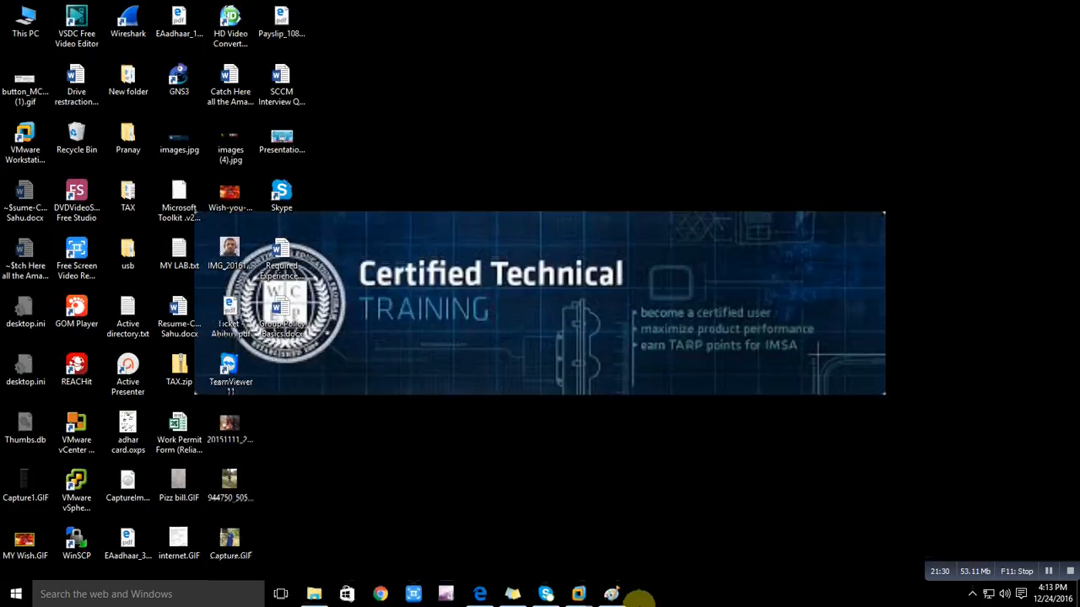
{"action": "left_click", "coordinate": [611, 593]}
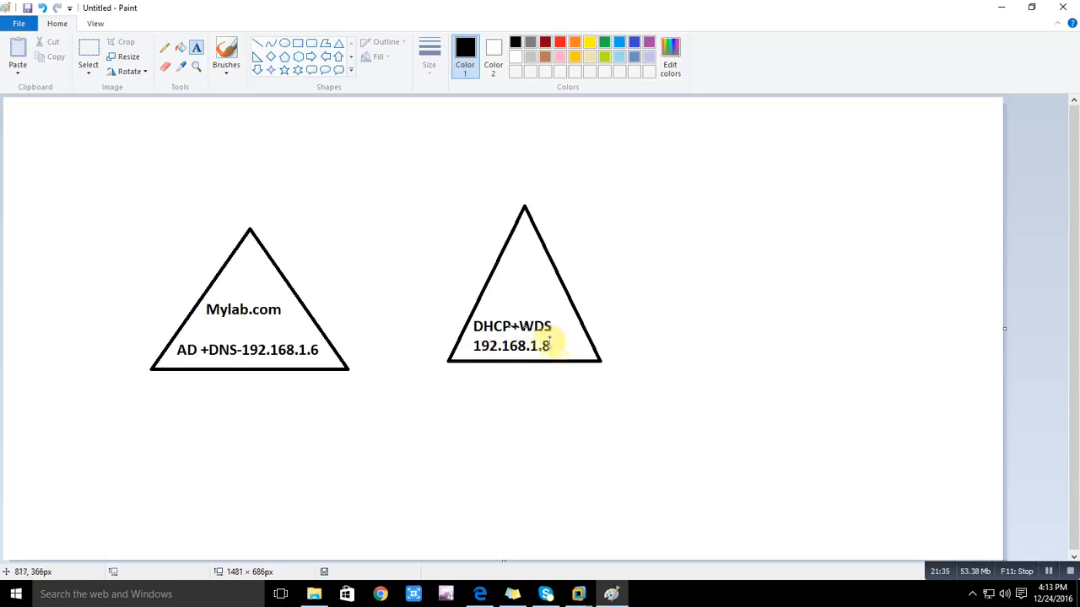
{"action": "left_click_drag", "start_coordinate": [473, 340], "coordinate": [560, 355]}
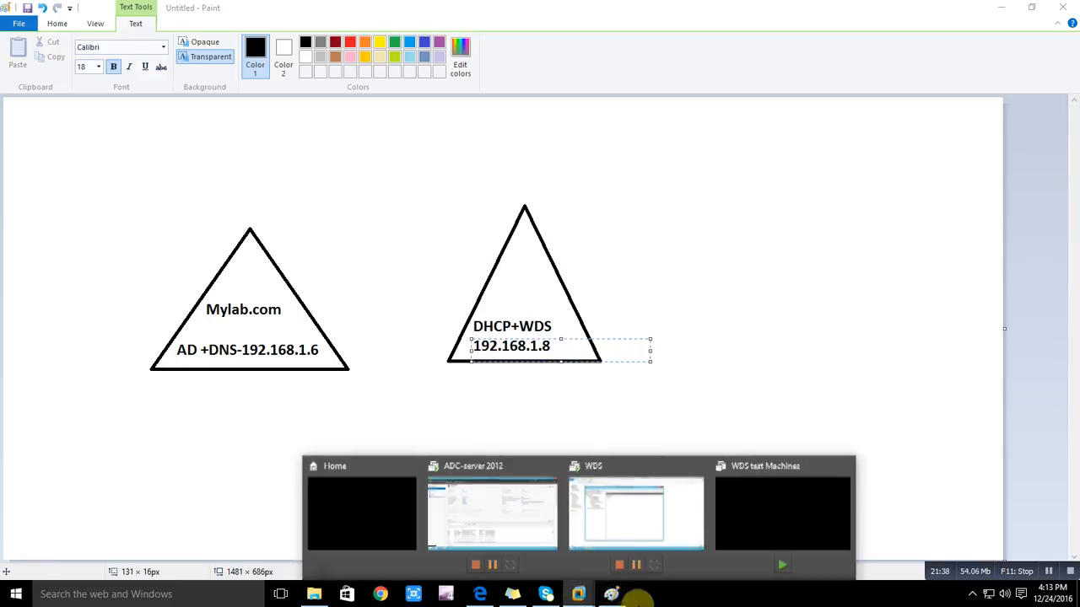
Return to VMware Workstation and power on the WDS test Machines virtual machine
{"action": "left_click", "coordinate": [750, 518]}
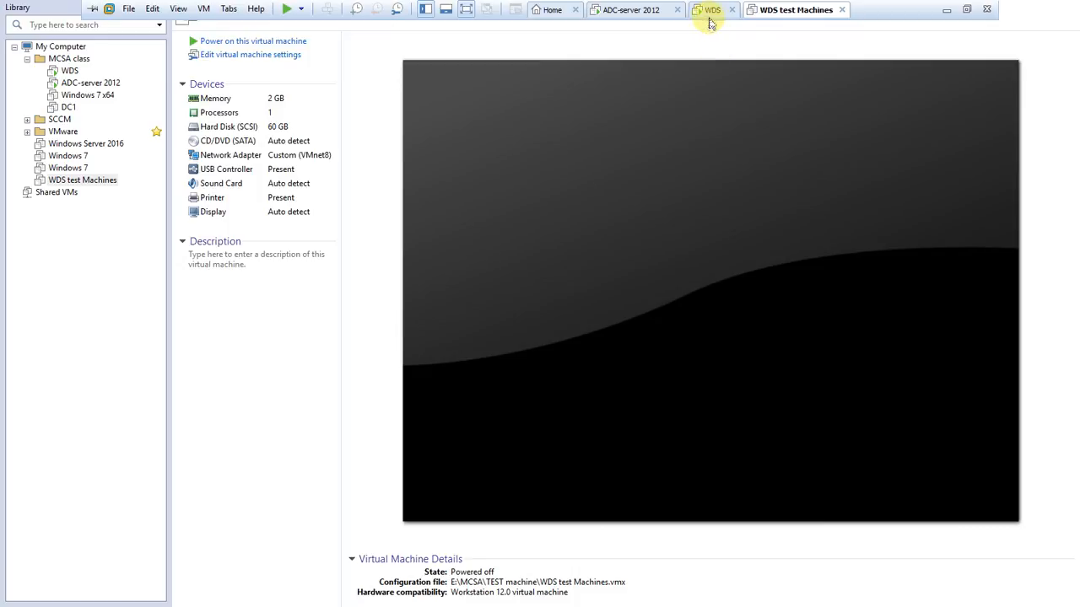
{"action": "right_click", "coordinate": [791, 12]}
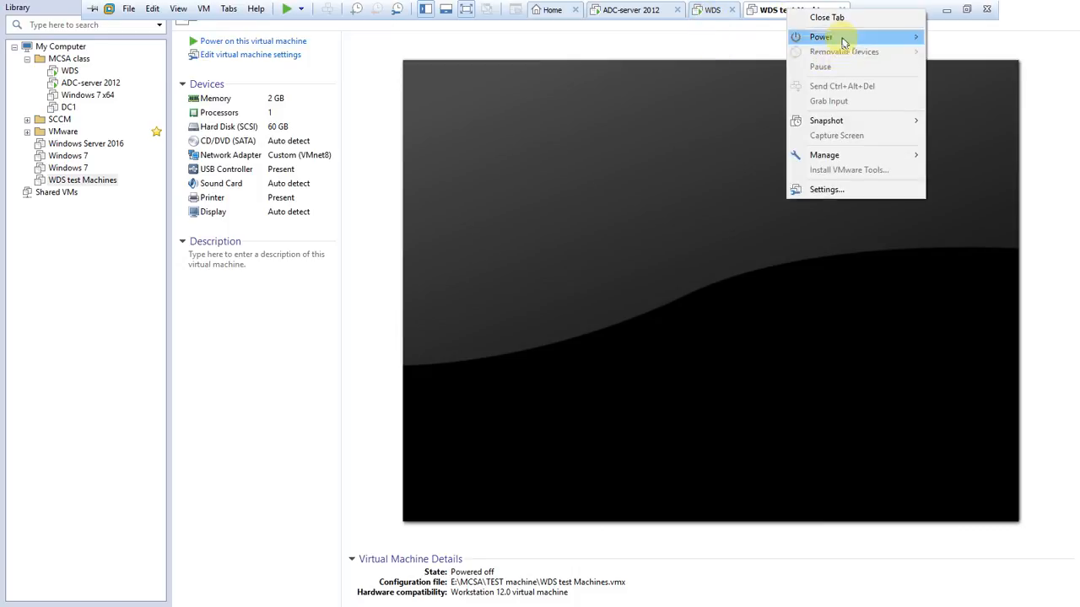
{"action": "mouse_move", "coordinate": [857, 37]}
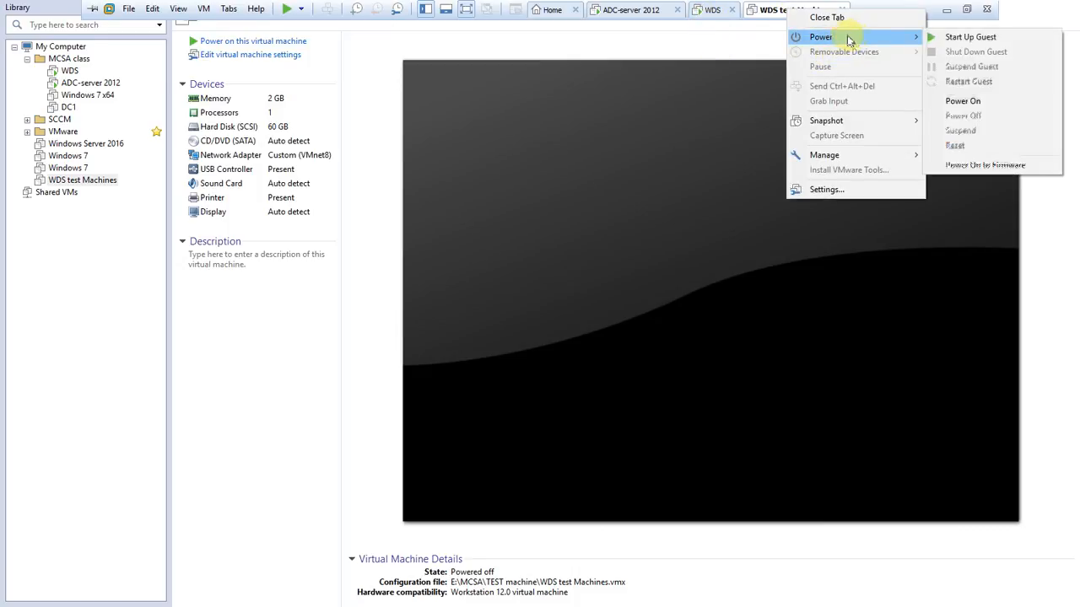
{"action": "left_click", "coordinate": [986, 99]}
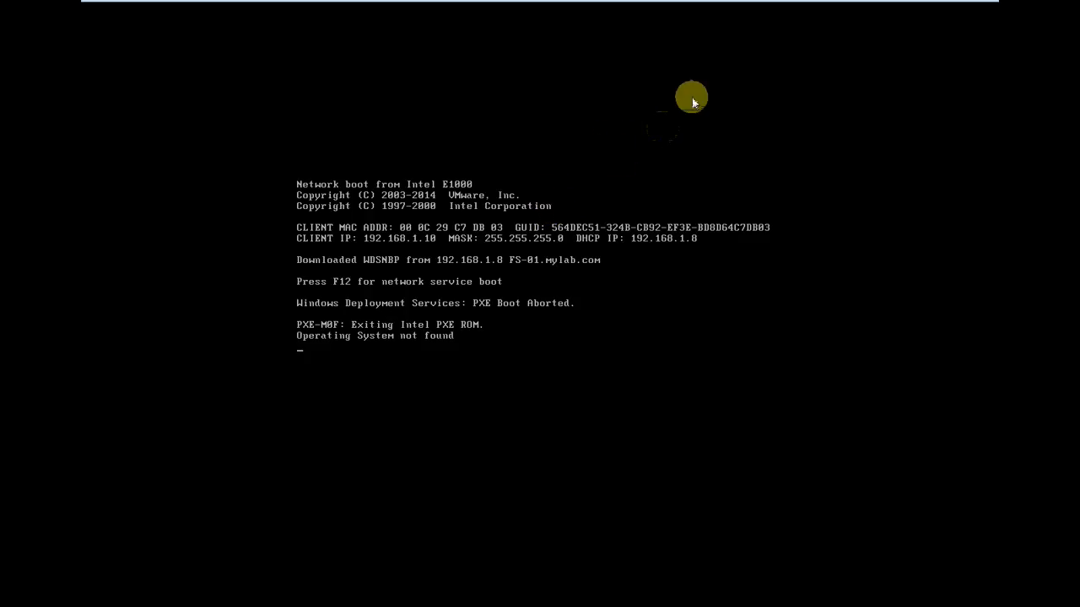
Reset the WDS test Machines virtual machine and direct input to it during its network boot
{"action": "mouse_move", "coordinate": [881, 6]}
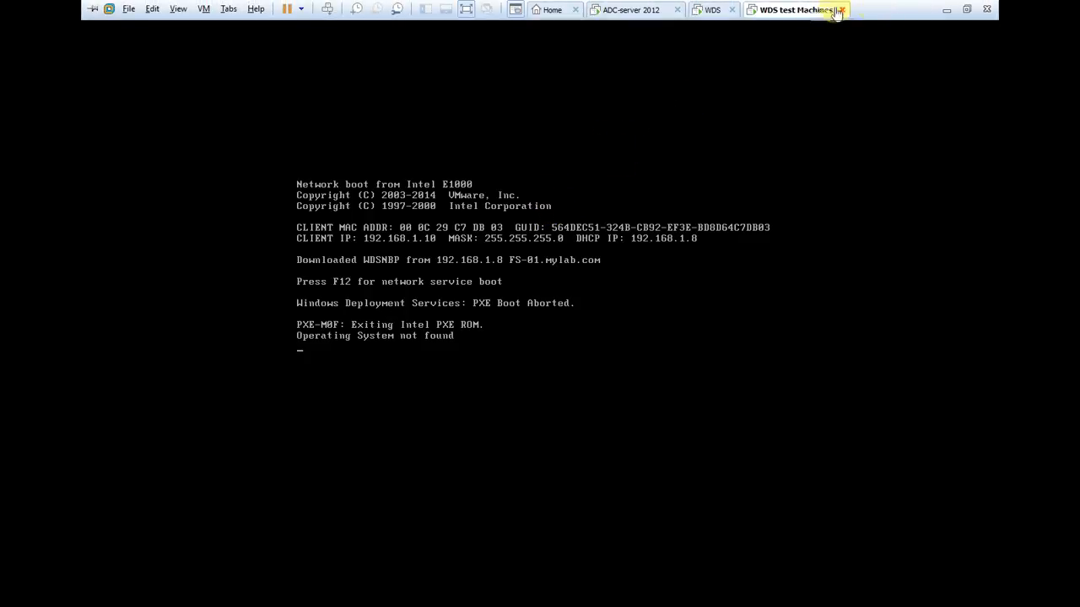
{"action": "right_click", "coordinate": [796, 10]}
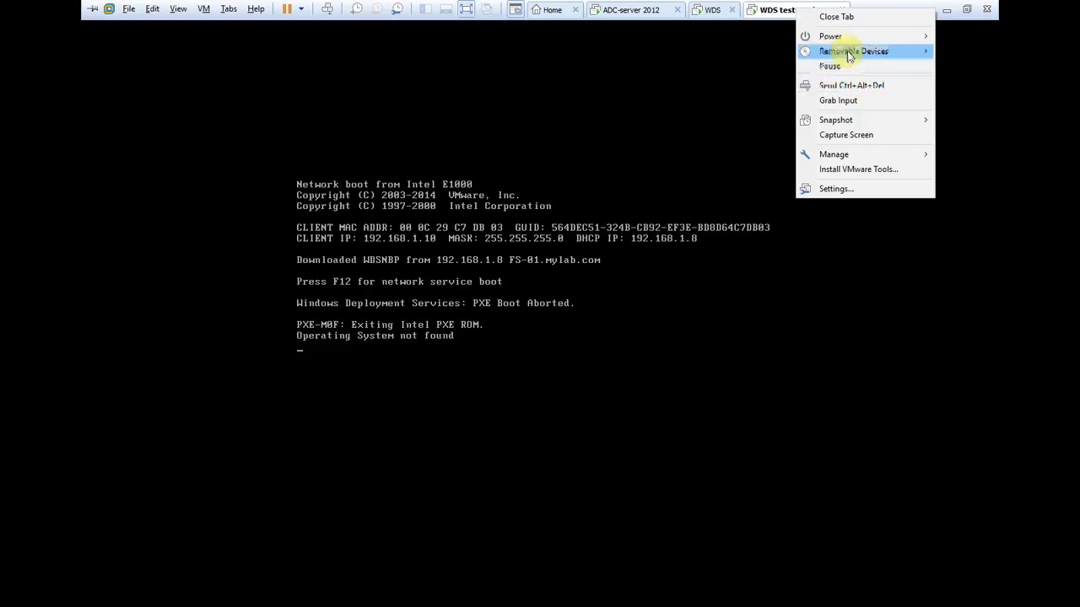
{"action": "mouse_move", "coordinate": [855, 37]}
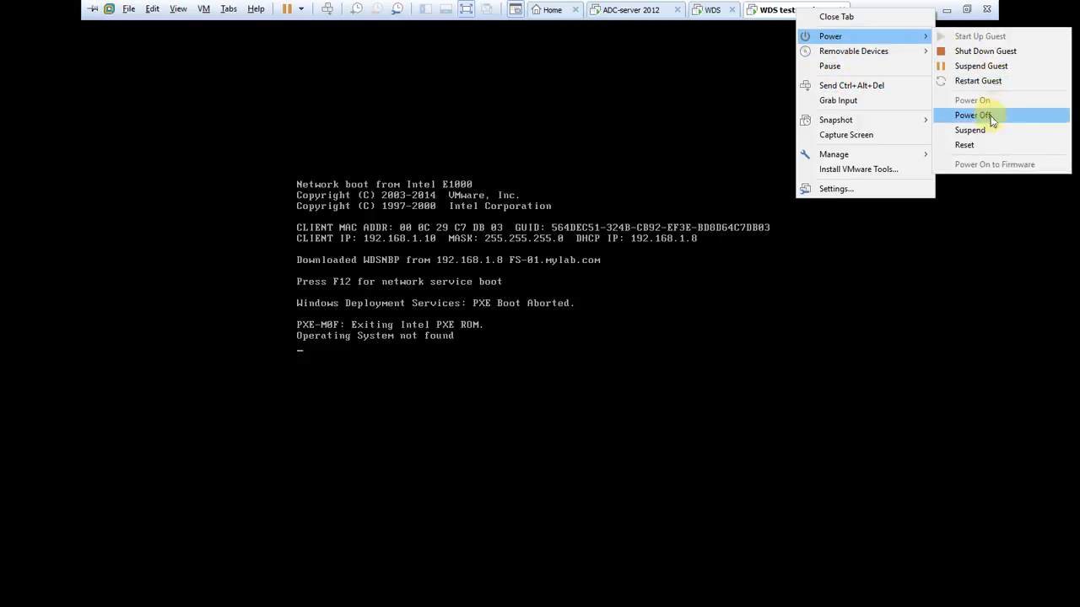
{"action": "left_click", "coordinate": [980, 145]}
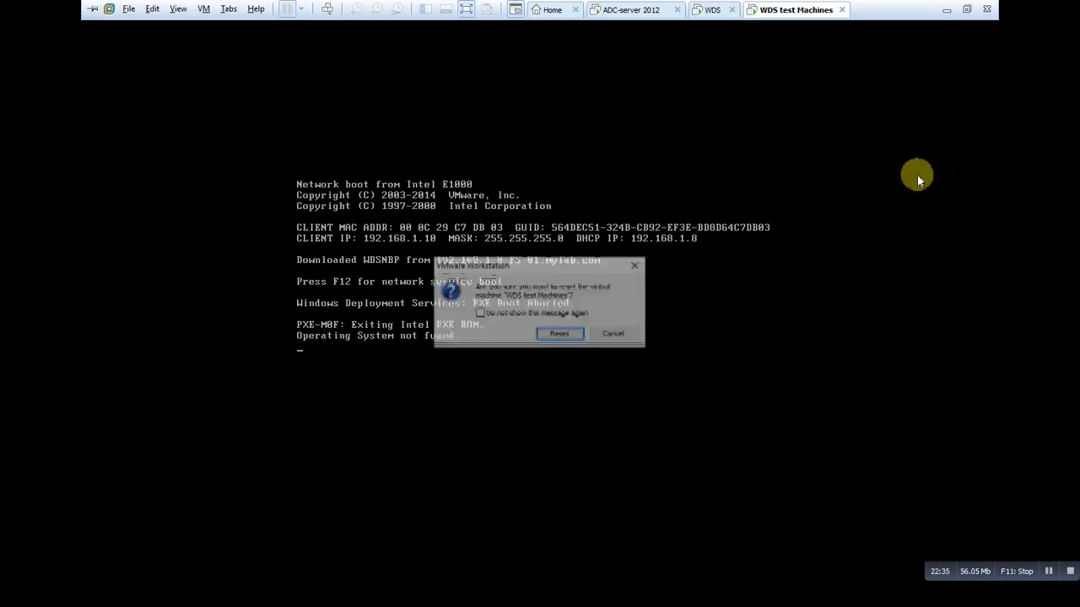
{"action": "left_click", "coordinate": [557, 333]}
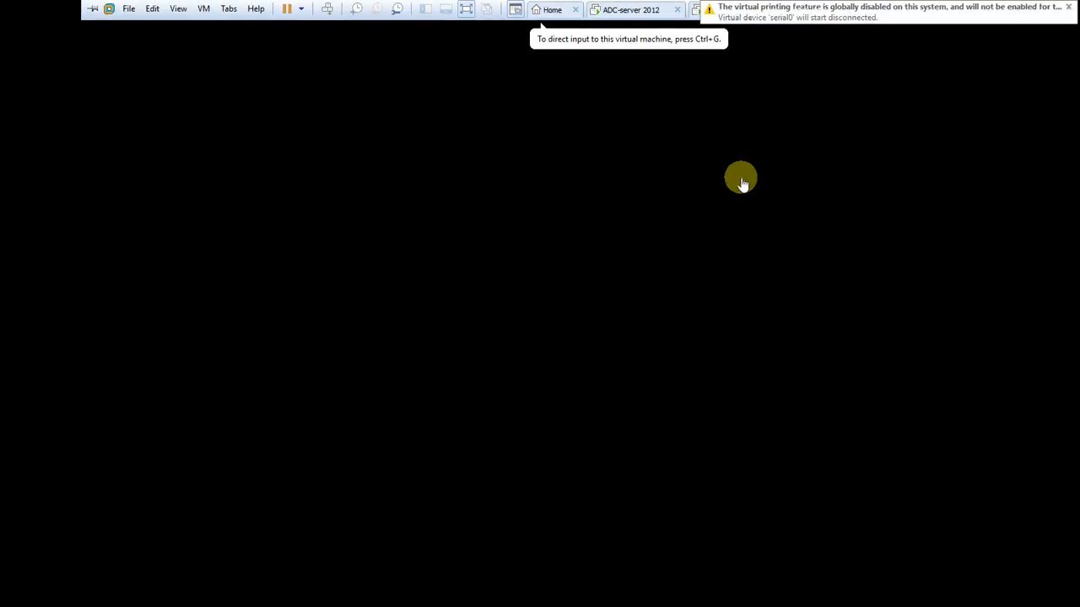
{"action": "left_click", "coordinate": [738, 170]}
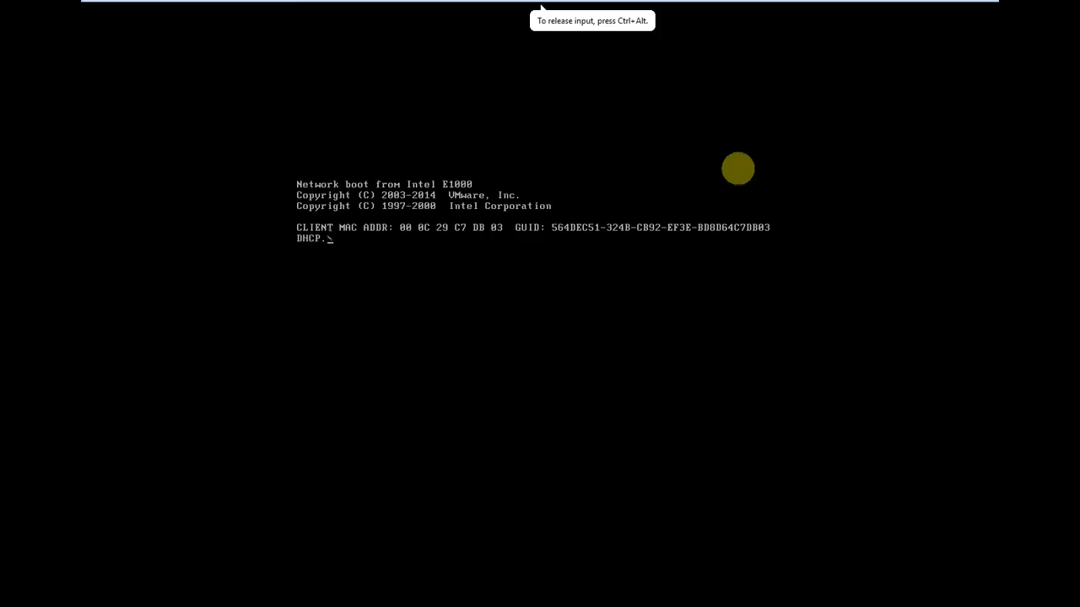
{"action": "key", "text": "ctrl+alt"}
{"action": "left_click", "coordinate": [729, 169]}
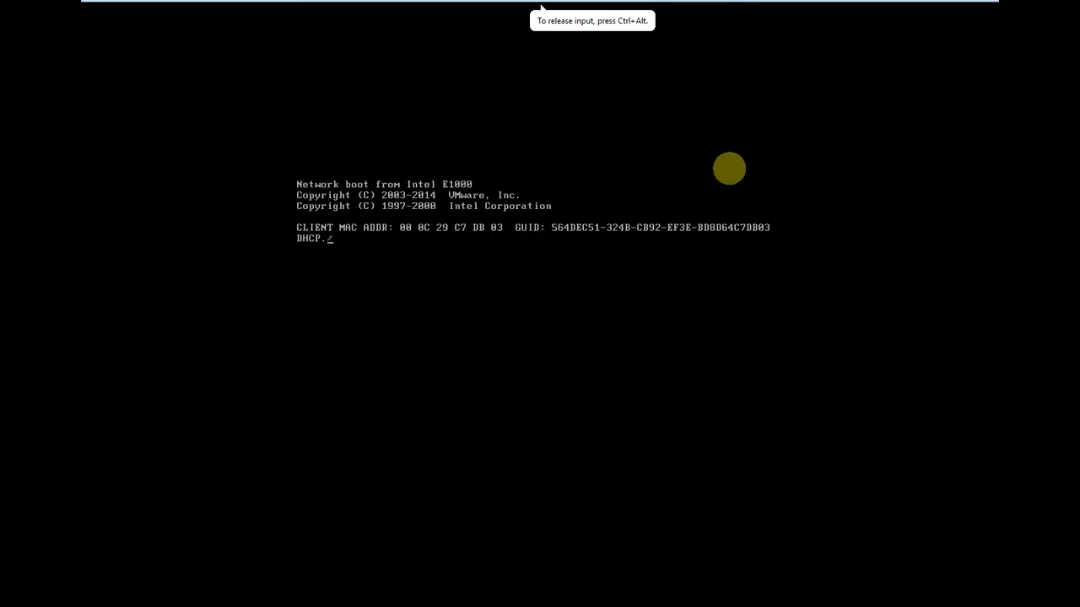